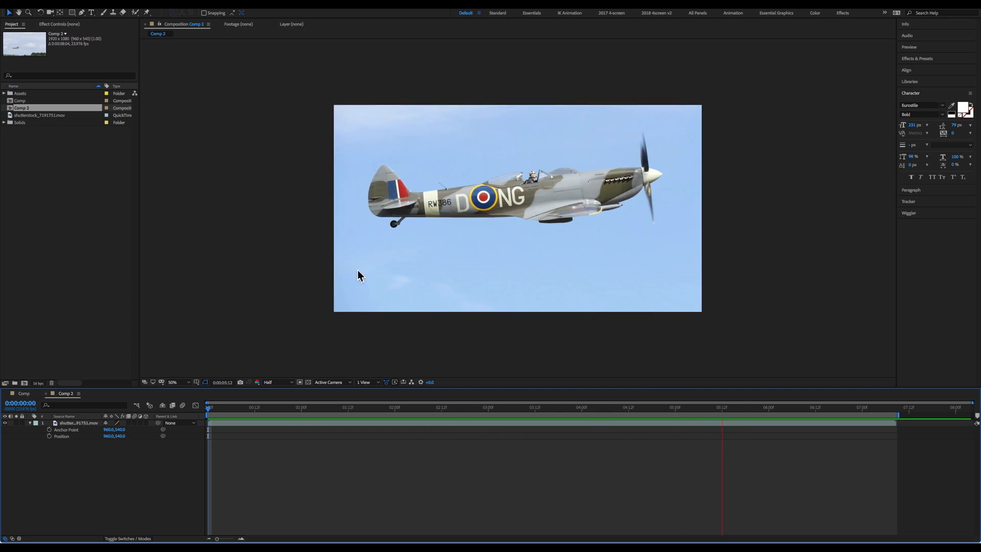
# Return to the start of the composition and expand the Assets folder in the project.
pyautogui.click(160, 404)
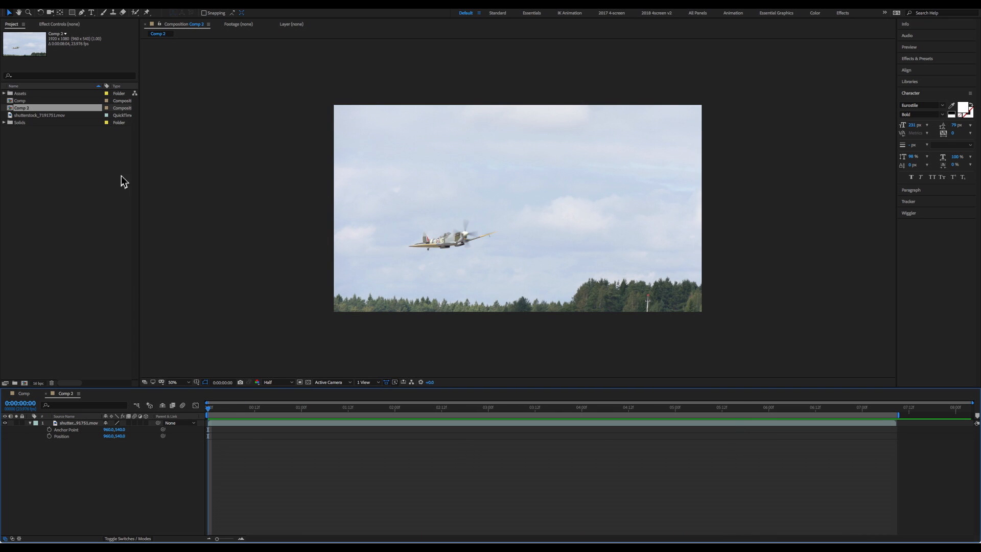
pyautogui.click(110, 163)
pyautogui.click(5, 94)
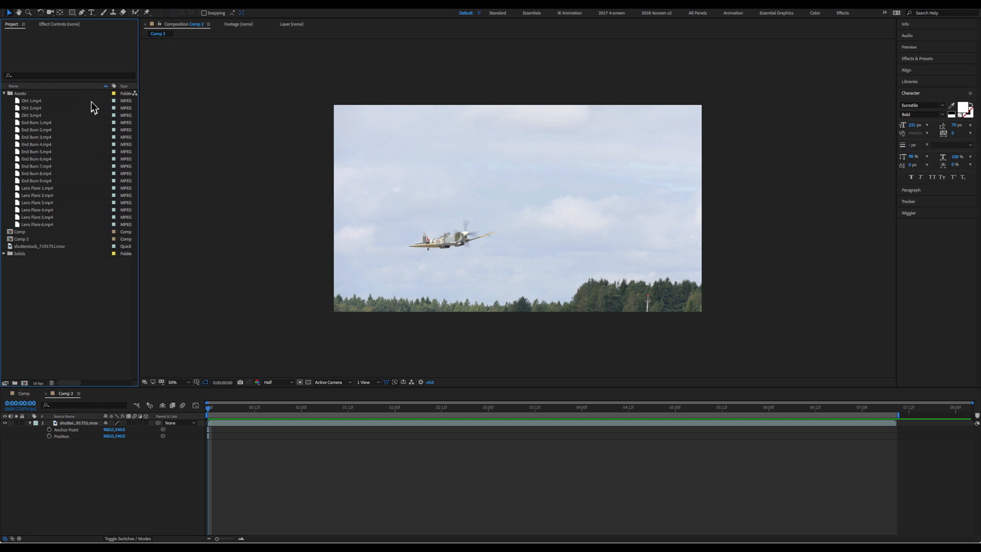
# Preview the Dirt 1.mp4 and Dirt 2.mp4 clips at 25% magnification.
pyautogui.doubleClick(20, 101)
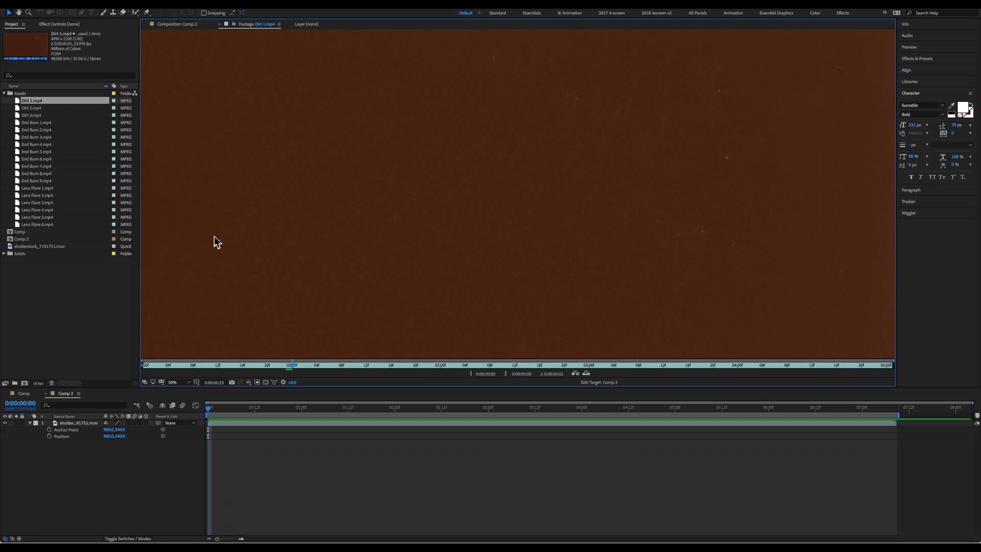
pyautogui.press(',')
pyautogui.press(',')
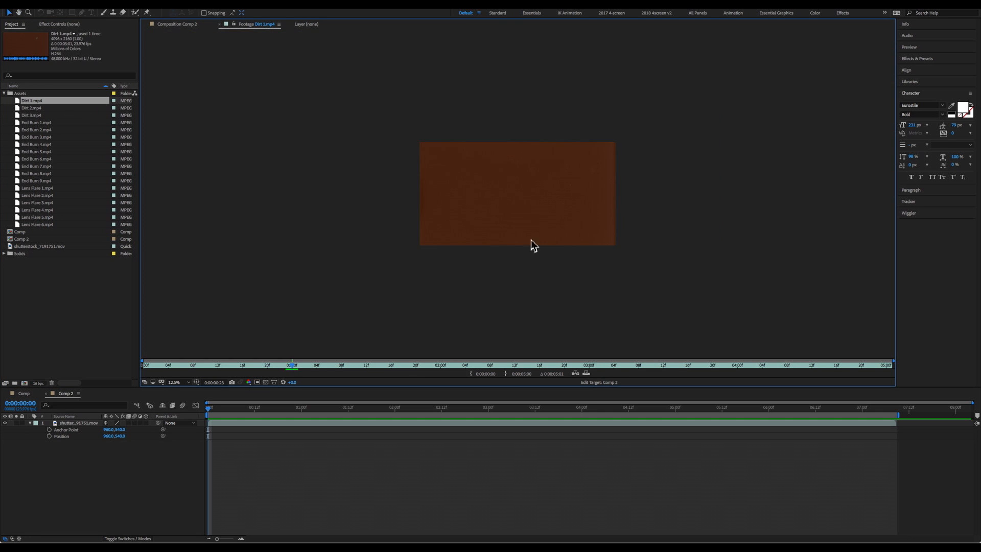
pyautogui.press('.')
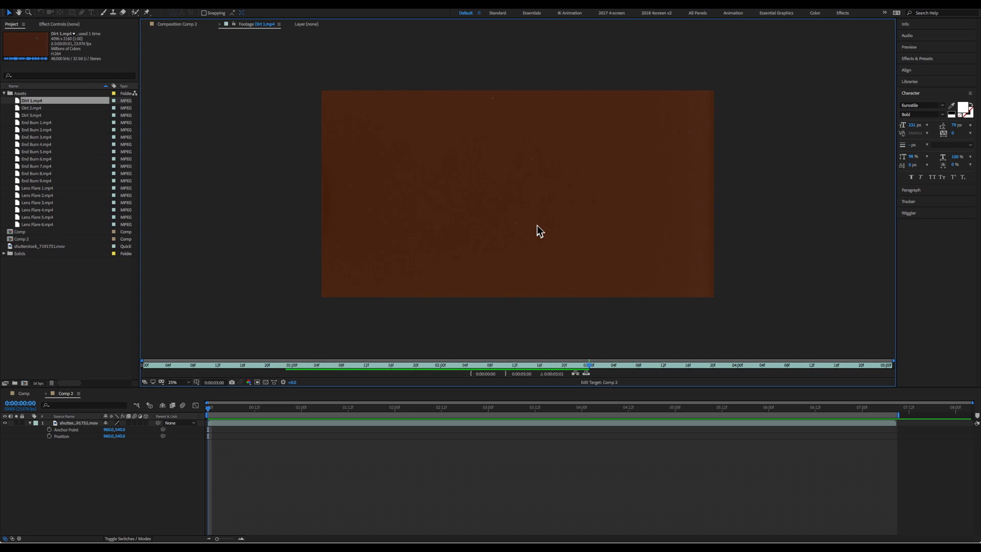
pyautogui.press('Down')
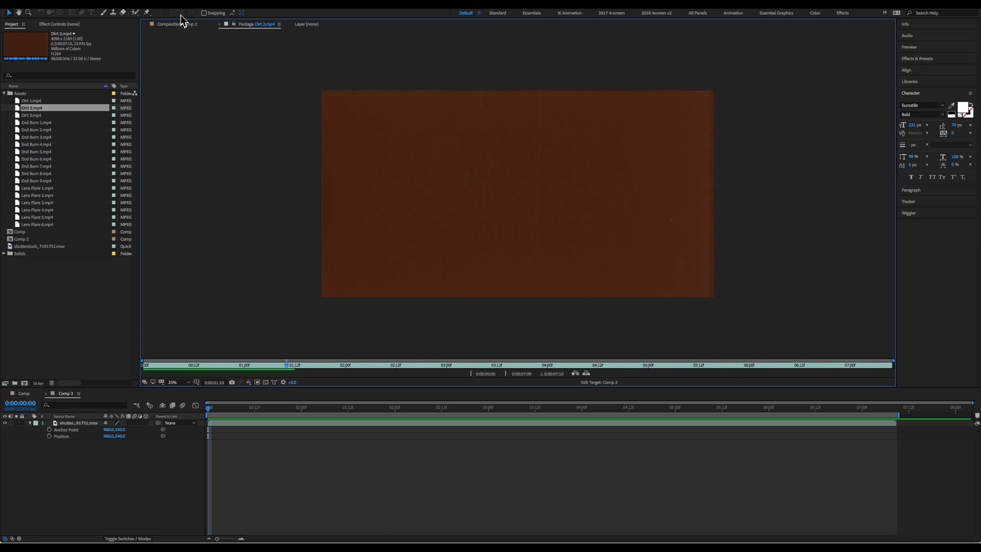
# Add Dirt 2.mp4 to Comp 2 above the airplane footage and scale it to 50%.
pyautogui.click(180, 24)
pyautogui.moveTo(20, 110); pyautogui.dragTo(142, 431)
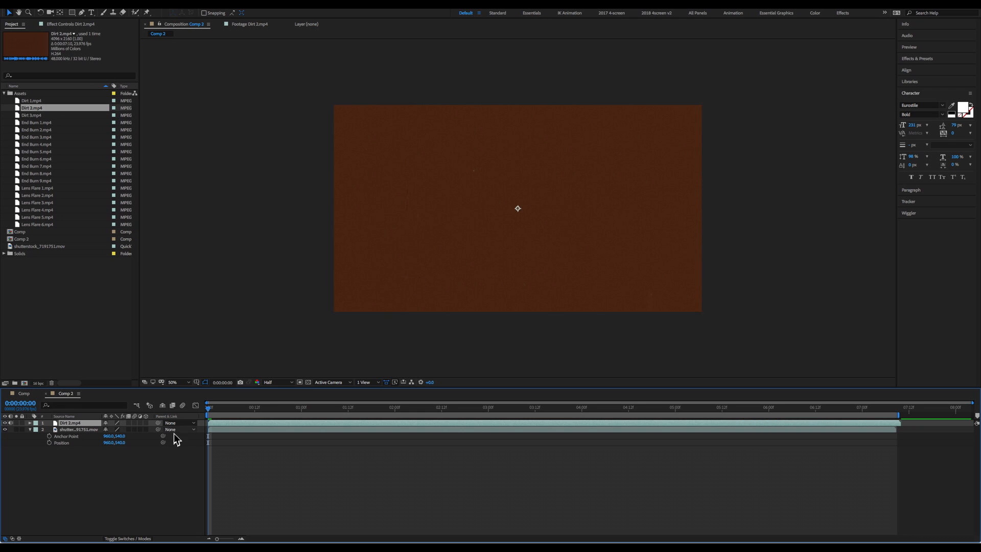
pyautogui.press('s')
pyautogui.moveTo(130, 430)
pyautogui.mouseDown()
pyautogui.moveTo(102, 428)
pyautogui.moveTo(117, 427)
pyautogui.mouseUp()
pyautogui.moveTo(248, 408); pyautogui.dragTo(785, 418)
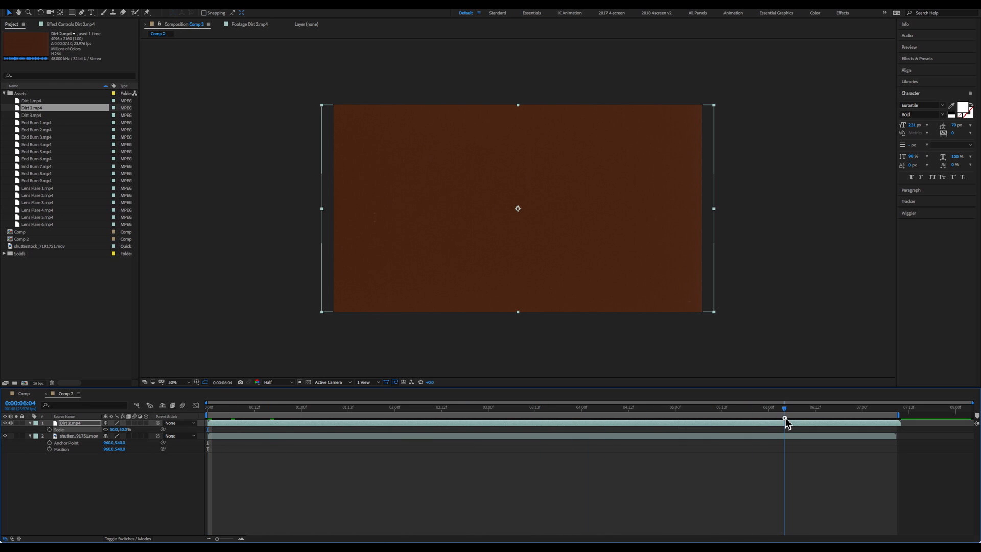
pyautogui.press('Home')
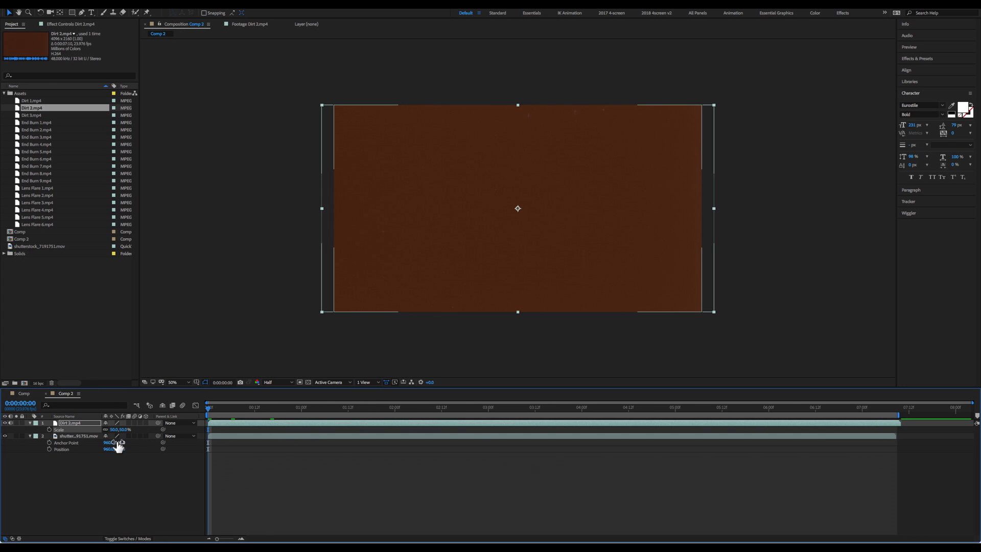
# Show the layer blending modes, set the Dirt 2 layer to Screen and check the blend around 0:00:03:00.
pyautogui.click(133, 538)
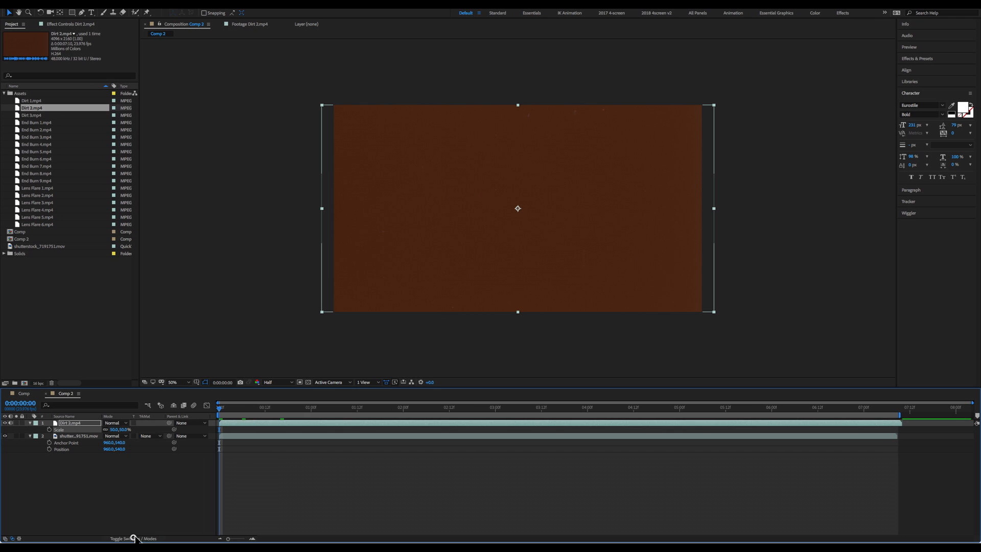
pyautogui.click(126, 435)
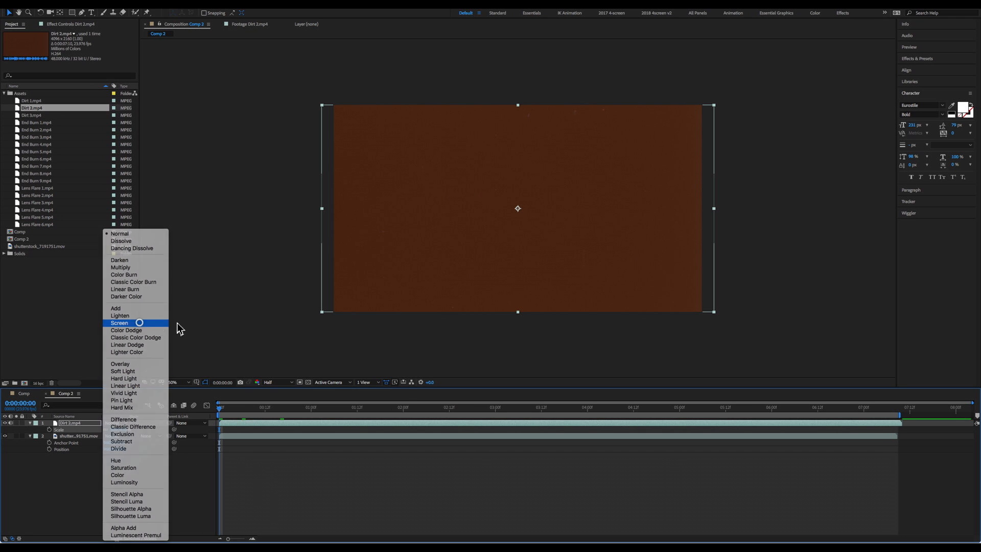
pyautogui.click(140, 322)
pyautogui.moveTo(310, 408); pyautogui.dragTo(495, 409)
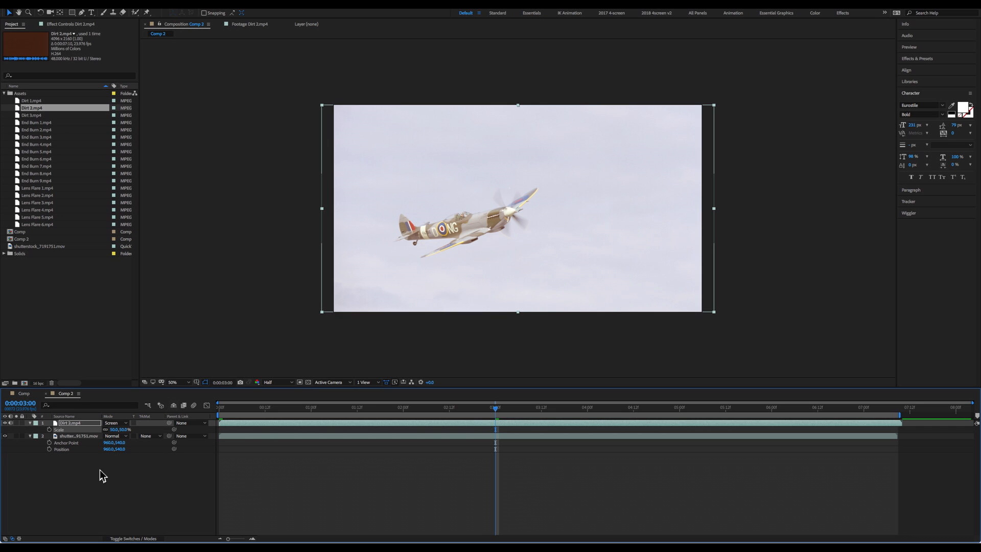
# Set the Dirt 2 layer's blending mode to Hard Light and check the blend near the one-second point.
pyautogui.click(122, 424)
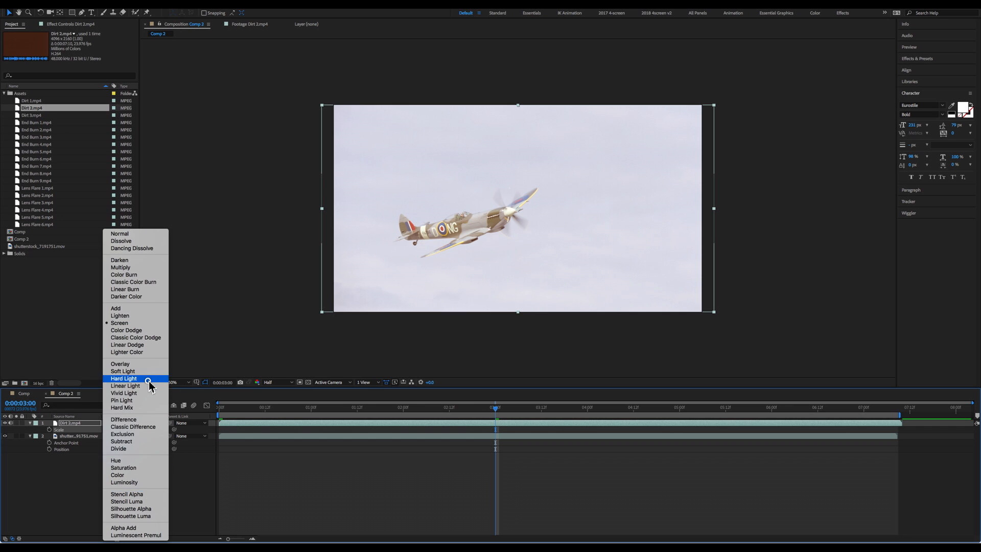
pyautogui.click(125, 379)
pyautogui.moveTo(422, 414); pyautogui.dragTo(308, 409)
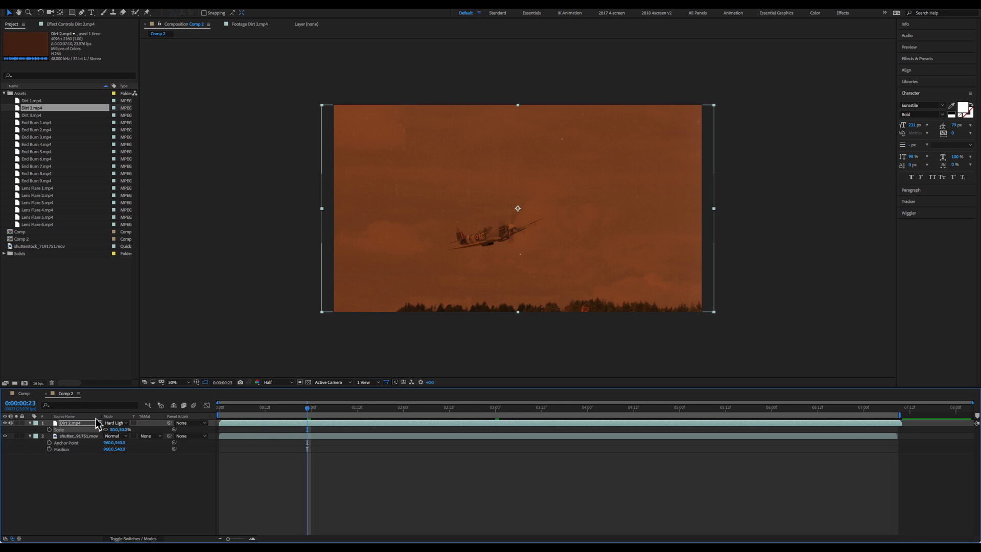
# Lower the Dirt 2 layer's opacity to 54% and play back the composition.
pyautogui.press('t')
pyautogui.moveTo(109, 429); pyautogui.dragTo(88, 433)
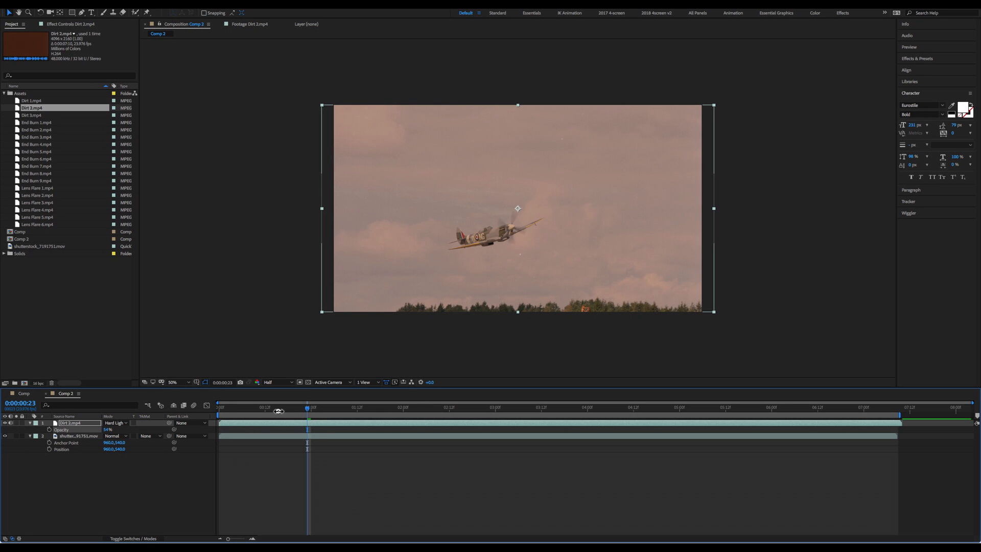
pyautogui.press('space')
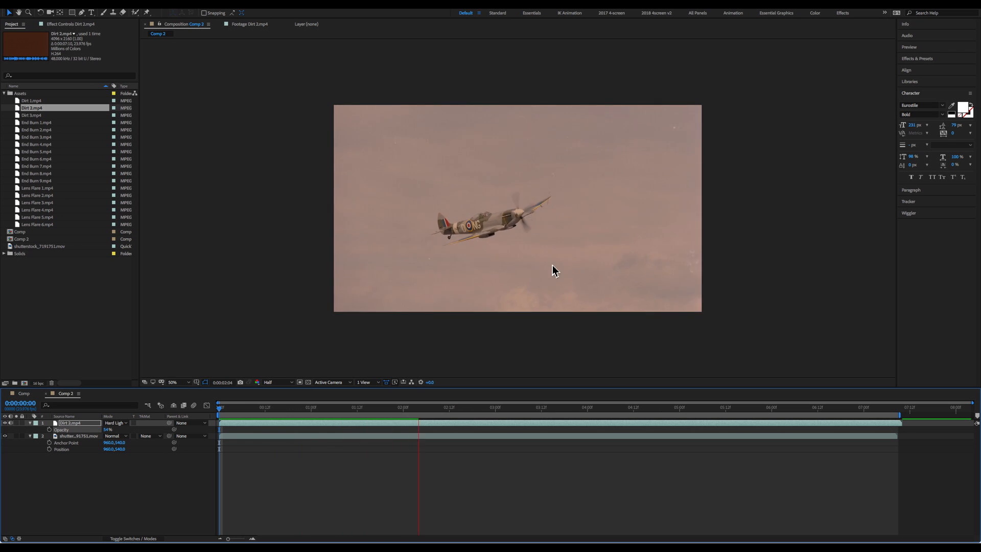
pyautogui.press('space')
pyautogui.moveTo(468, 413); pyautogui.dragTo(285, 411)
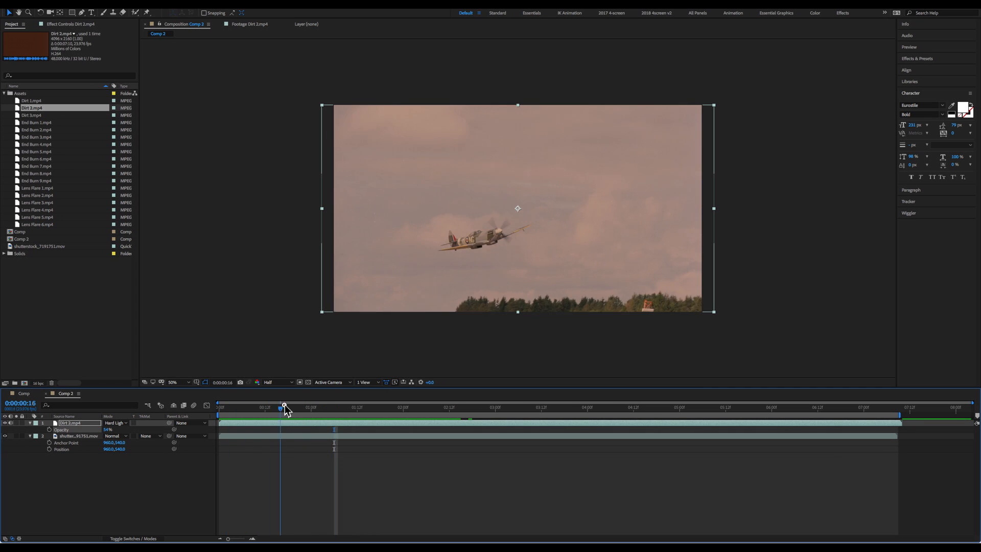
# Create a black 1920 × 1080 px solid named "Film gate" directly above the airplane footage layer.
pyautogui.click(77, 436)
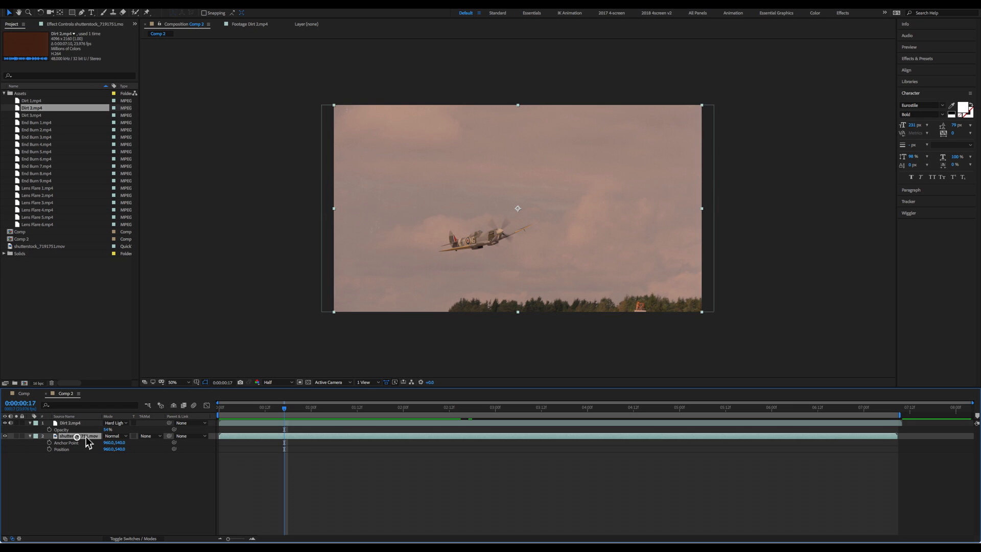
pyautogui.click(154, 4)
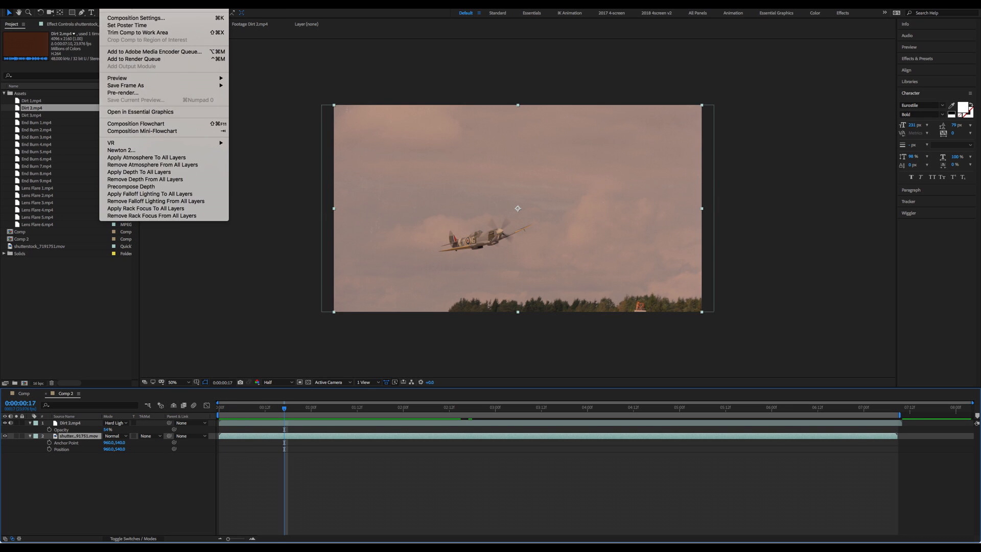
pyautogui.moveTo(153, 7)
pyautogui.click(278, 16)
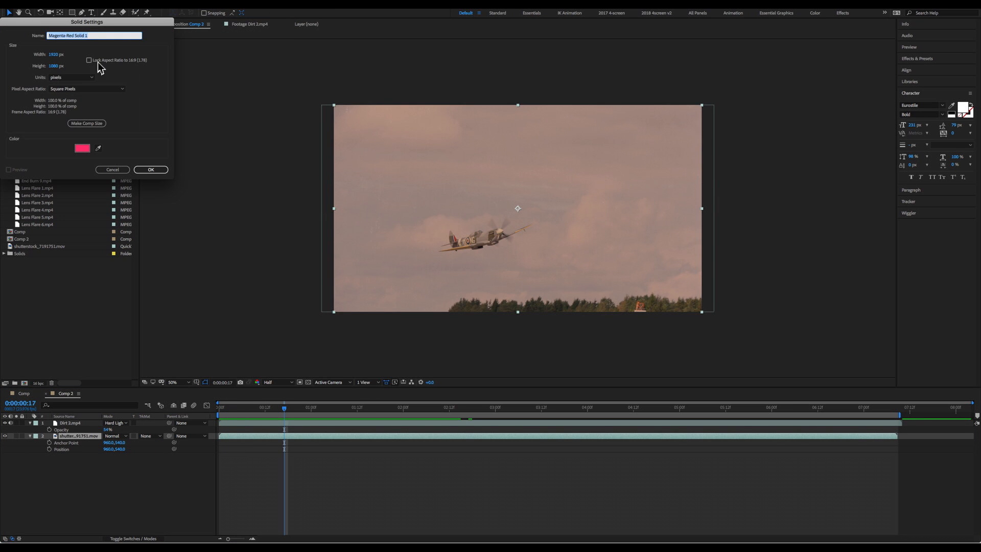
pyautogui.moveTo(102, 21); pyautogui.dragTo(477, 74)
pyautogui.click(459, 200)
pyautogui.moveTo(54, 72); pyautogui.dragTo(264, 236)
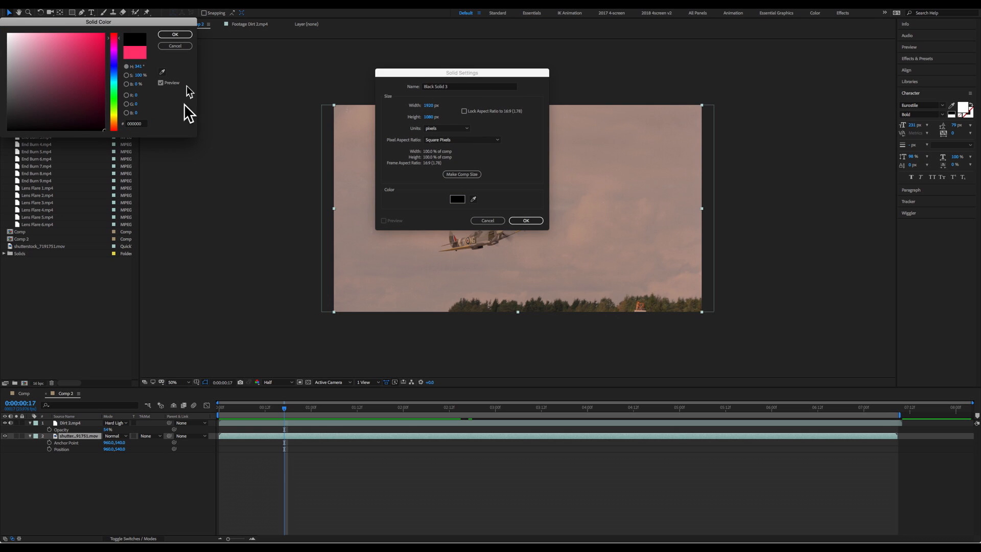
pyautogui.click(175, 34)
pyautogui.click(366, 87)
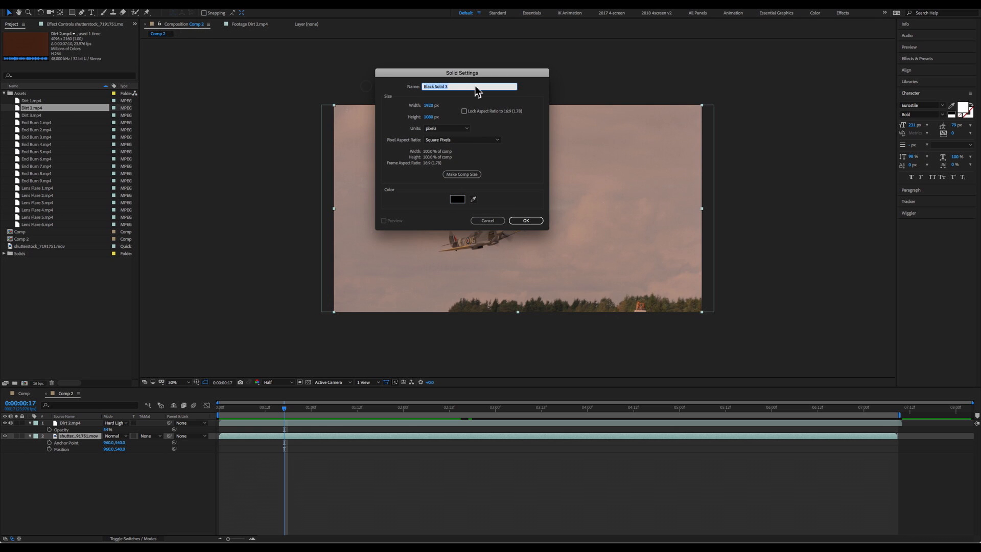
pyautogui.write('Film gate')
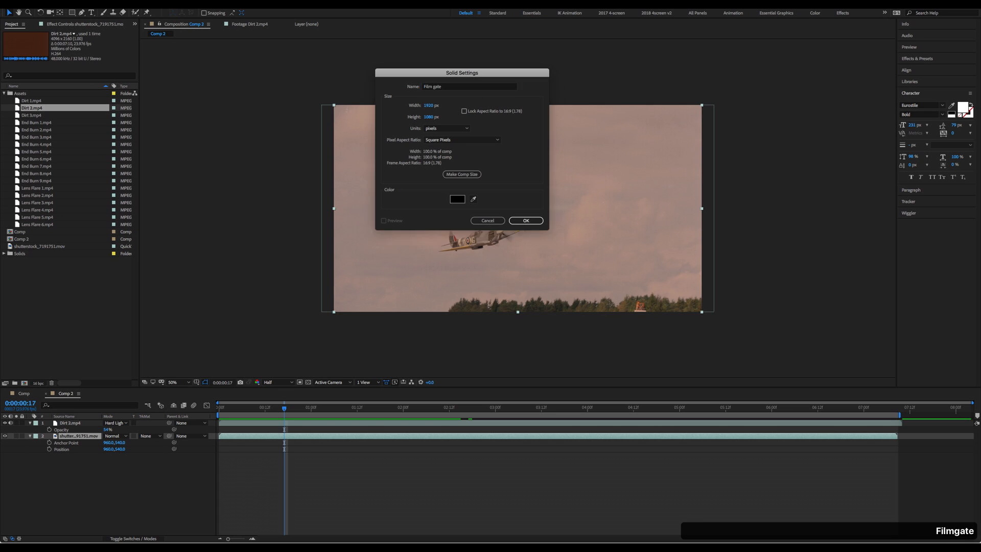
pyautogui.press('Return')
# Draw a rounded-rectangle mask on the Film gate solid around the central area of the frame.
pyautogui.moveTo(72, 12); pyautogui.dragTo(100, 23)
pyautogui.moveTo(432, 127); pyautogui.dragTo(640, 294)
pyautogui.press('v')
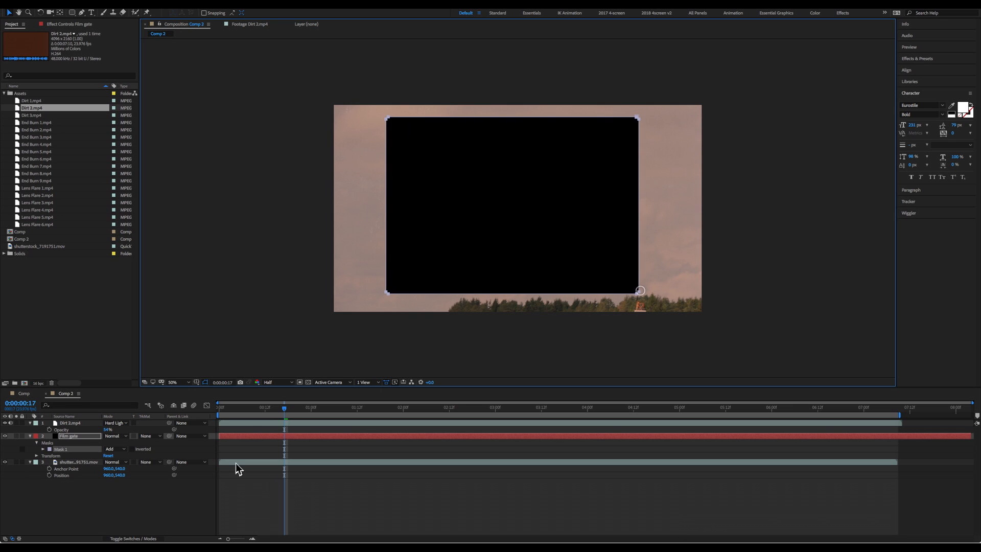
# Scale the Film gate layer up to 106%.
pyautogui.click(74, 435)
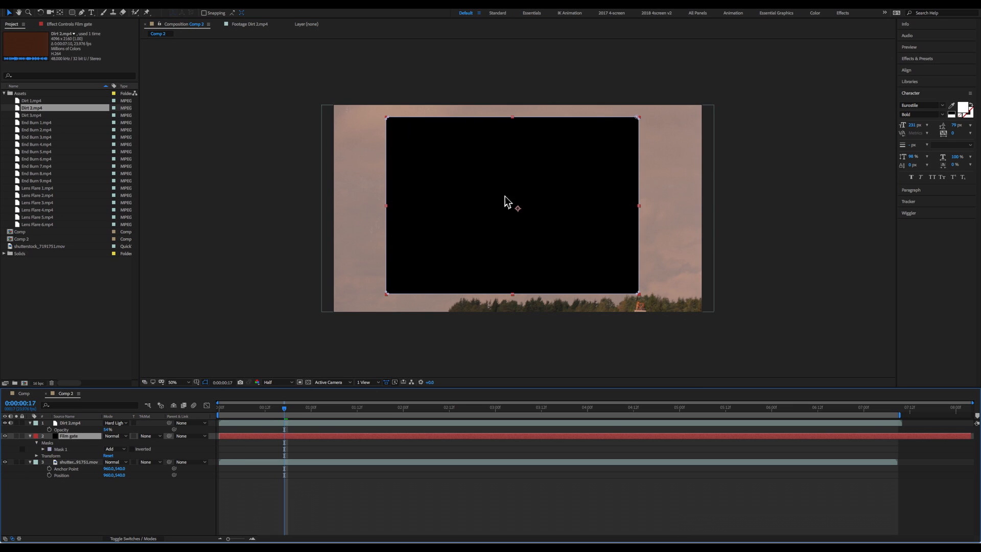
pyautogui.press('s')
pyautogui.press('s')
pyautogui.press('s')
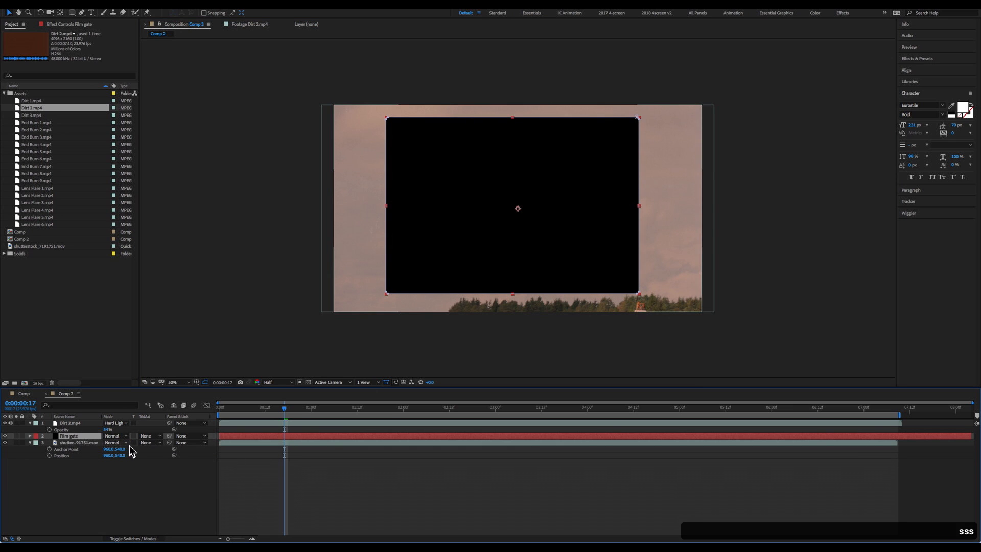
pyautogui.press('s')
pyautogui.moveTo(127, 443); pyautogui.dragTo(130, 442)
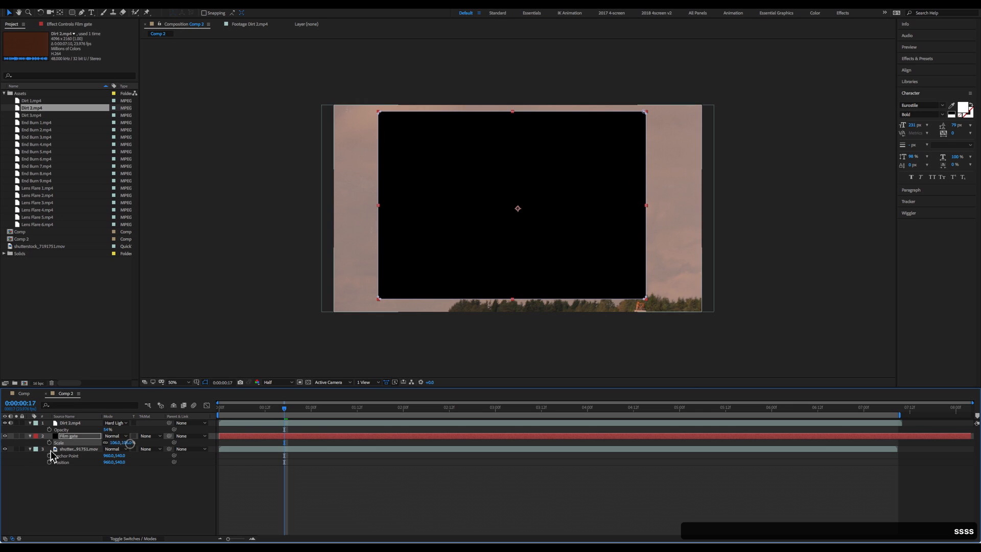
# Invert the Film gate mask to form a black border and nudge the layer slightly down.
pyautogui.press('m')
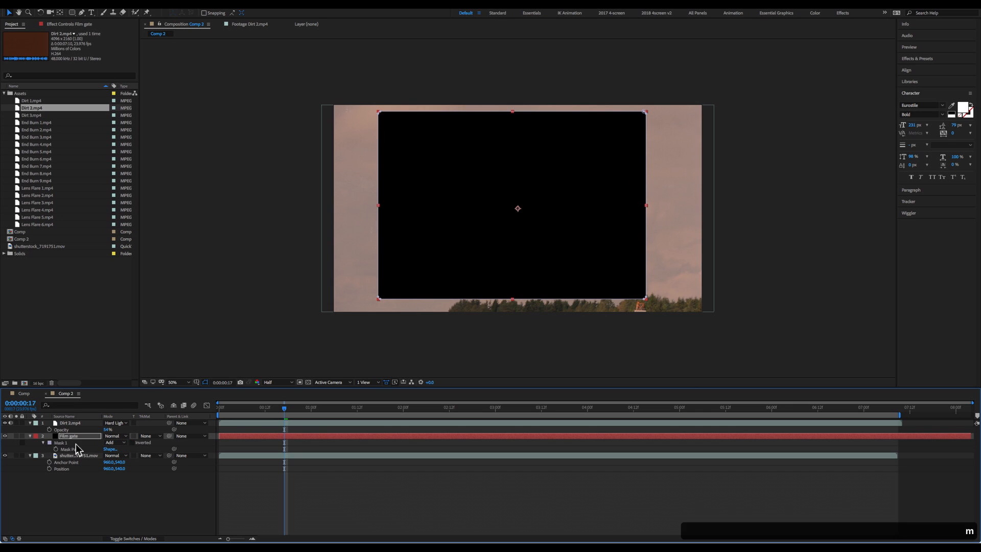
pyautogui.click(132, 443)
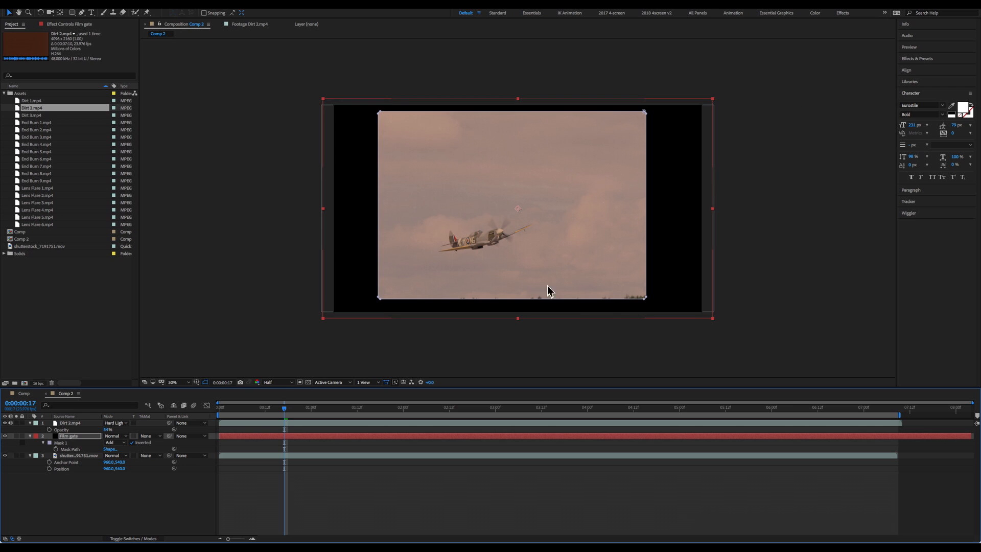
pyautogui.moveTo(584, 243); pyautogui.dragTo(585, 245)
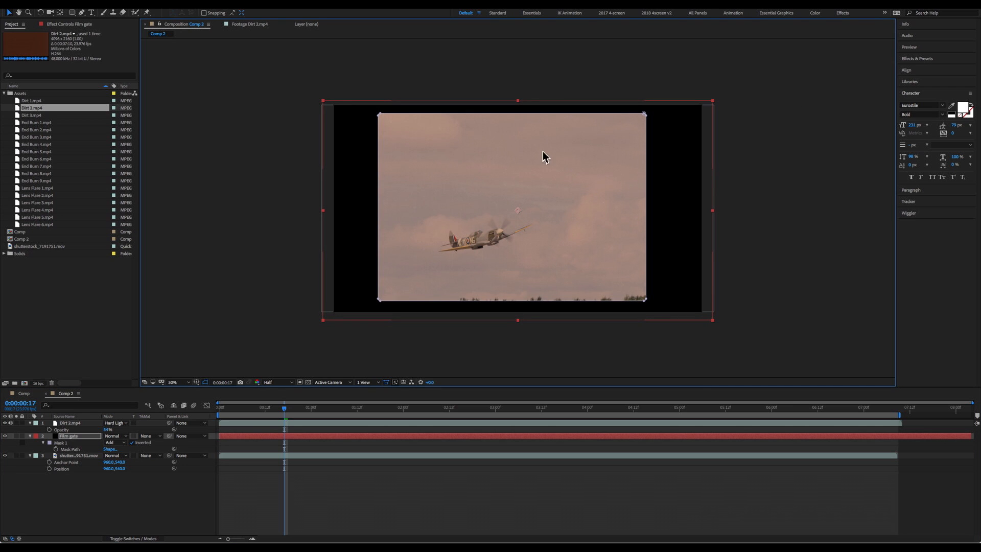
# Feather the Film gate mask by 8 pixels.
pyautogui.press('f')
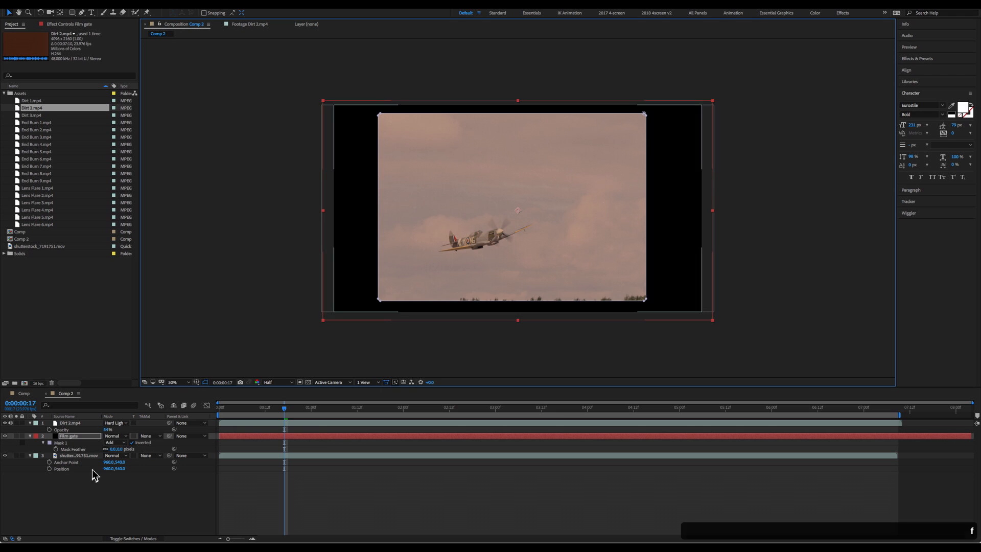
pyautogui.moveTo(121, 454); pyautogui.dragTo(123, 451)
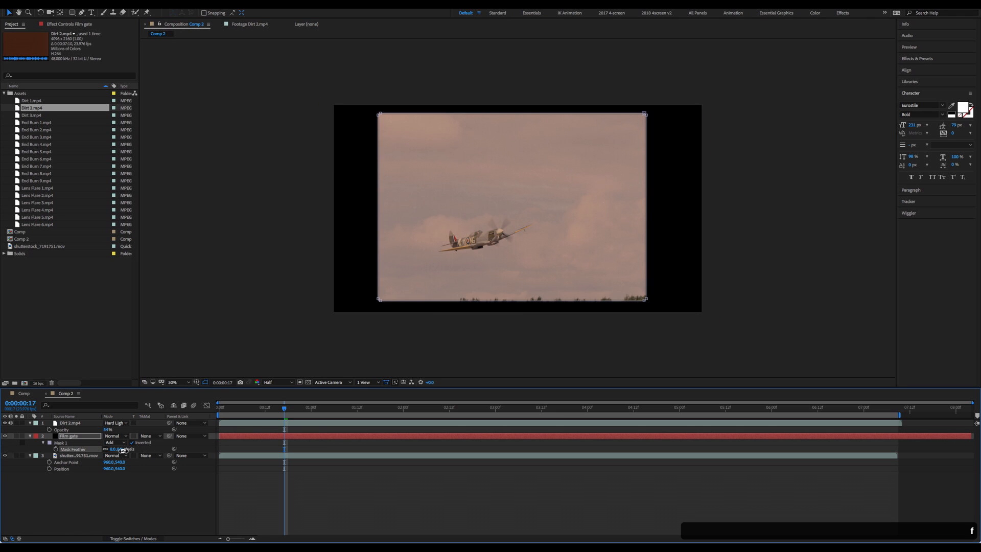
# Keyframe the airplane footage's position at the first frame and move it to about 1158, 528 to reframe the plane.
pyautogui.click(219, 407)
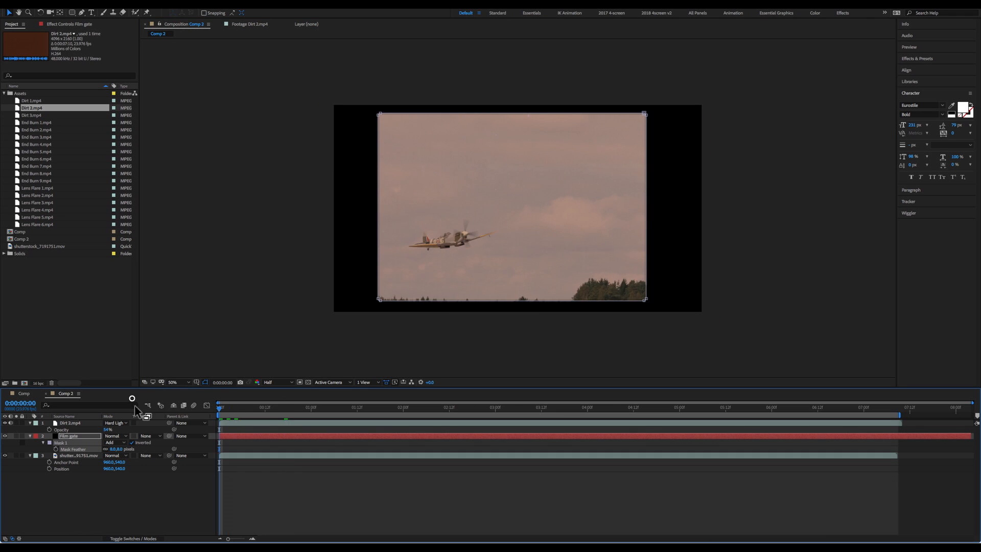
pyautogui.click(75, 455)
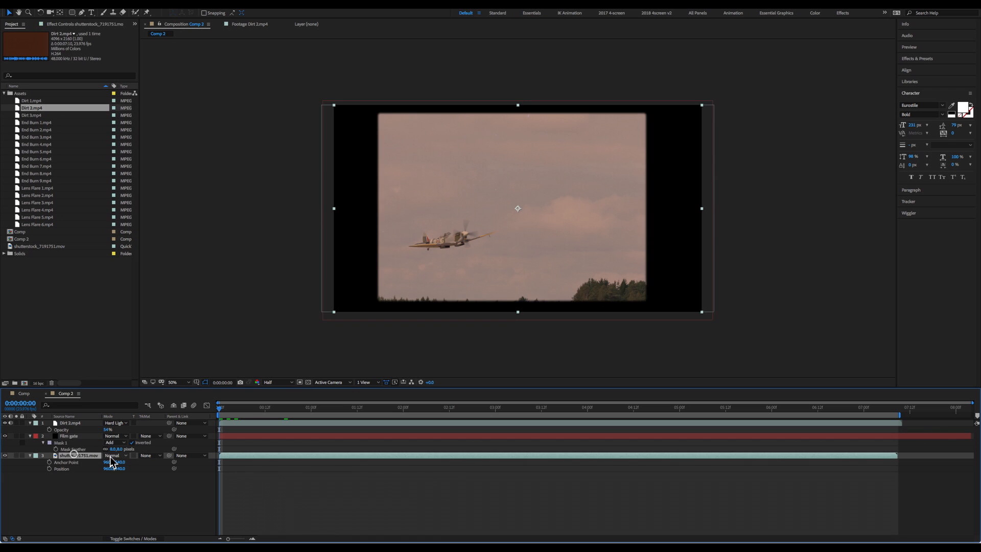
pyautogui.click(49, 469)
pyautogui.moveTo(474, 265); pyautogui.dragTo(512, 262)
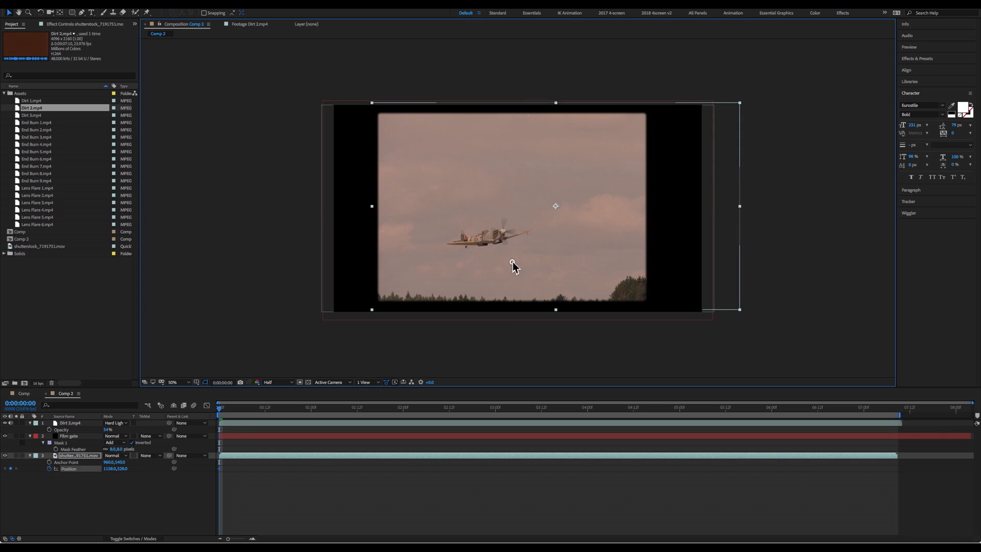
# Keyframe the airplane footage's position at about 876, 544 at 0:00:07:08, and move the Film gate layer above Dirt 2.
pyautogui.moveTo(278, 413); pyautogui.dragTo(898, 411)
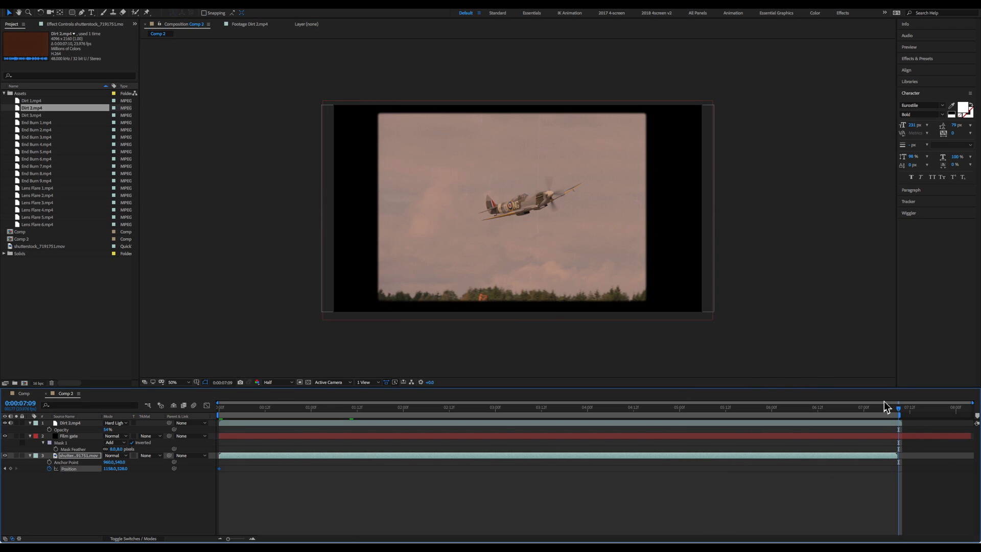
pyautogui.click(886, 456)
pyautogui.press('pageup')
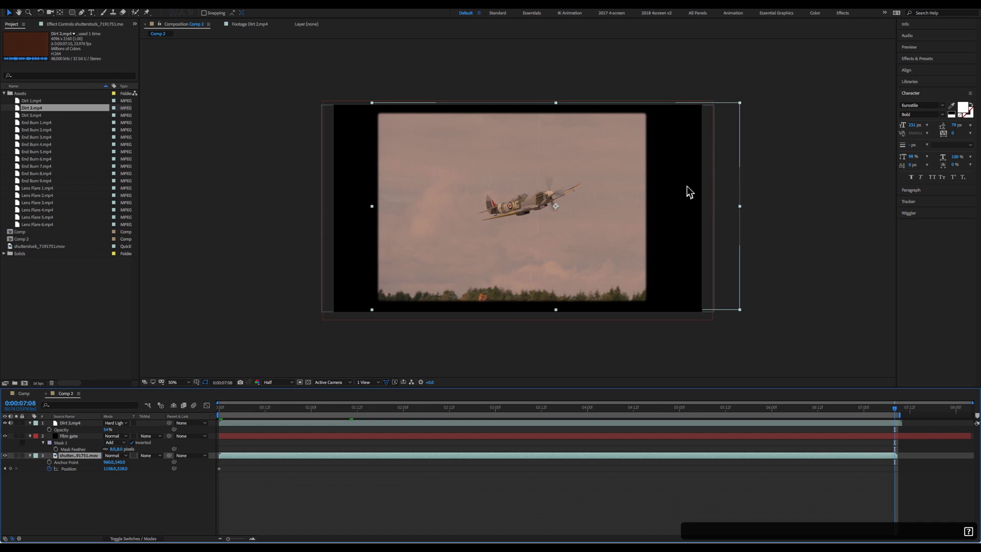
pyautogui.moveTo(610, 246); pyautogui.dragTo(557, 249)
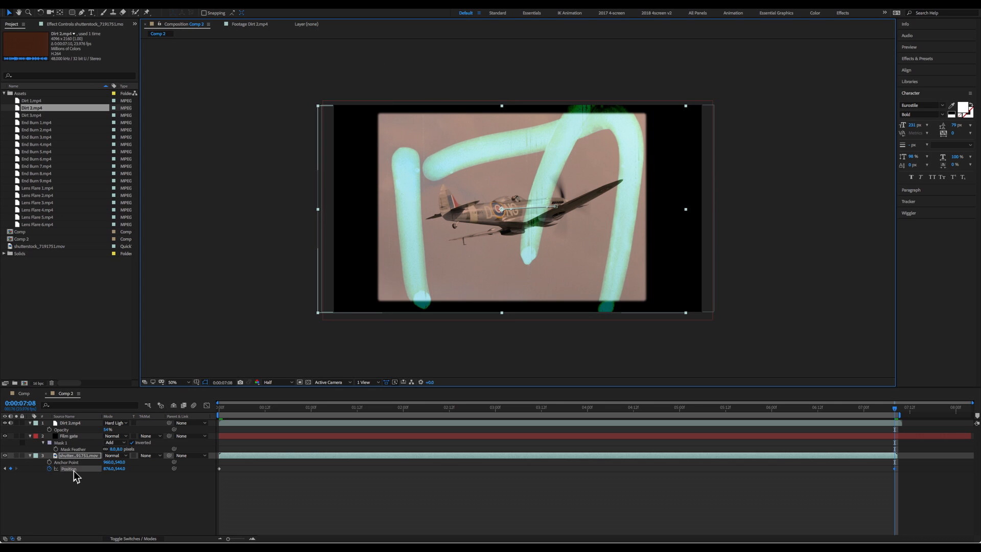
pyautogui.moveTo(68, 436); pyautogui.dragTo(72, 421)
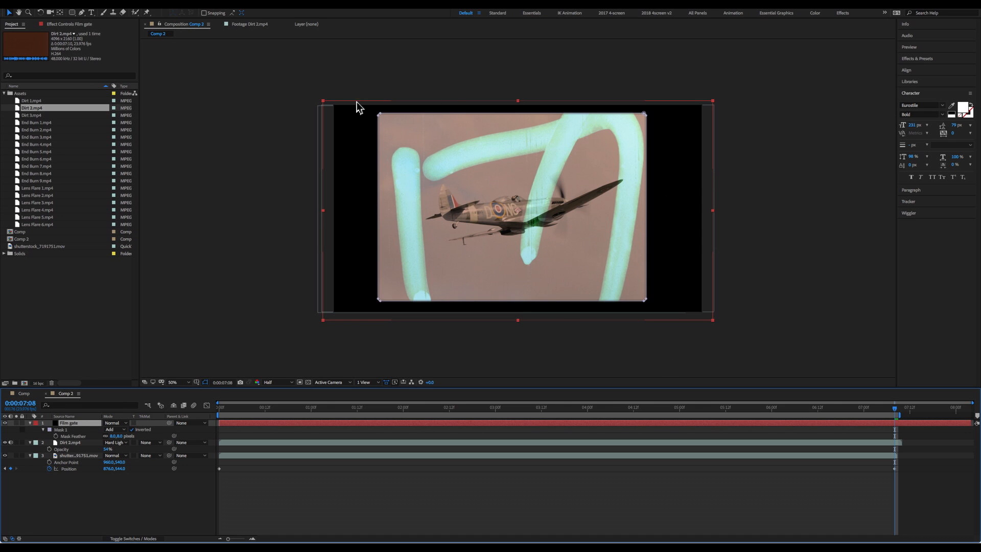
# Keyframe the airplane footage's position to center the plane at 0:00:03:01 and at 0:00:01:07.
pyautogui.click(498, 412)
pyautogui.click(84, 456)
pyautogui.moveTo(502, 244); pyautogui.dragTo(555, 237)
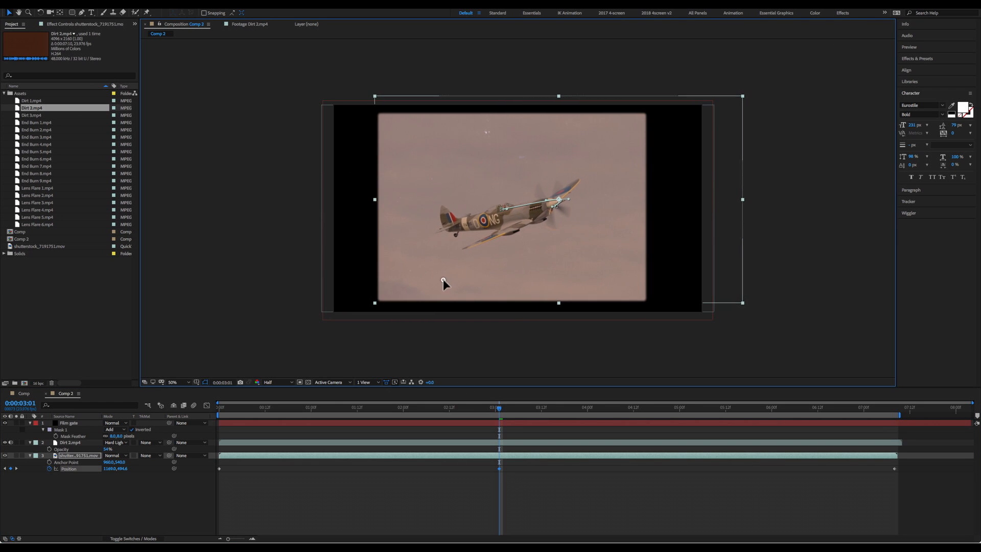
pyautogui.click(338, 408)
pyautogui.moveTo(578, 222); pyautogui.dragTo(547, 226)
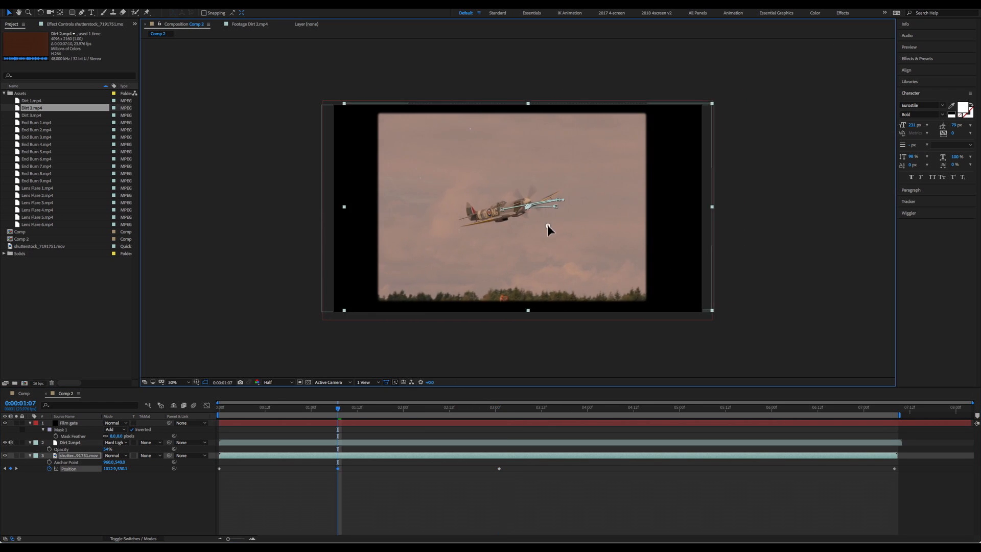
# Add position keyframes that reframe the airplane footage inside the film gate at 0:00:05:05 and 0:00:06:08.
pyautogui.click(699, 408)
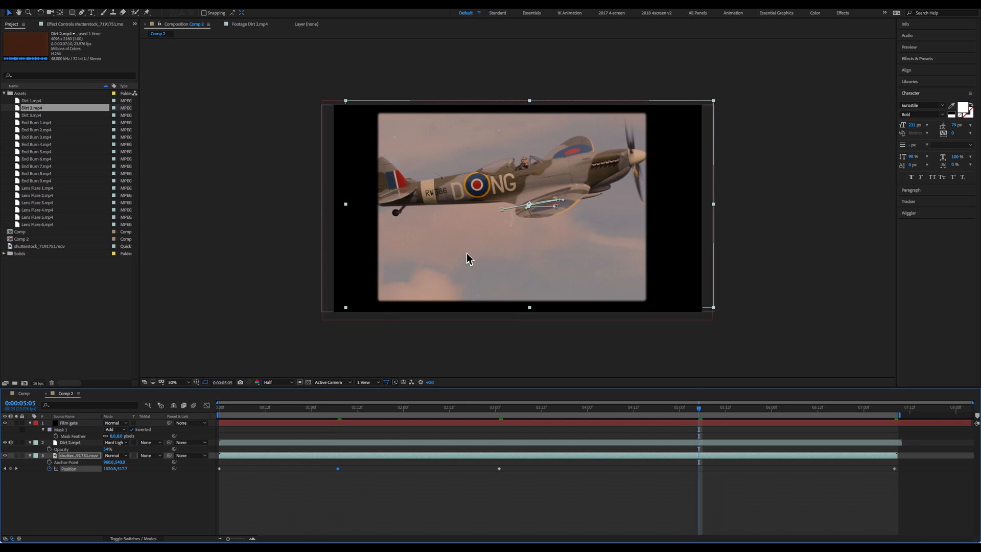
pyautogui.moveTo(537, 240); pyautogui.dragTo(547, 248)
pyautogui.click(805, 408)
pyautogui.rightClick(474, 257)
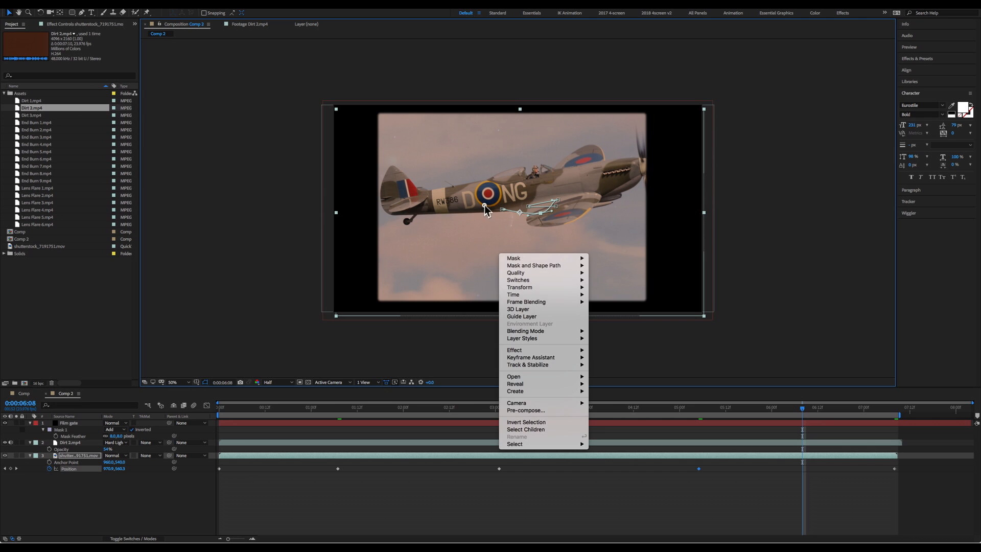
pyautogui.press('Escape')
pyautogui.moveTo(514, 260); pyautogui.dragTo(543, 245)
# Keyframe the airplane footage's position at about 2 seconds and at 0:00:00:13, and preview the reframing.
pyautogui.click(408, 408)
pyautogui.moveTo(520, 238); pyautogui.dragTo(544, 247)
pyautogui.click(269, 408)
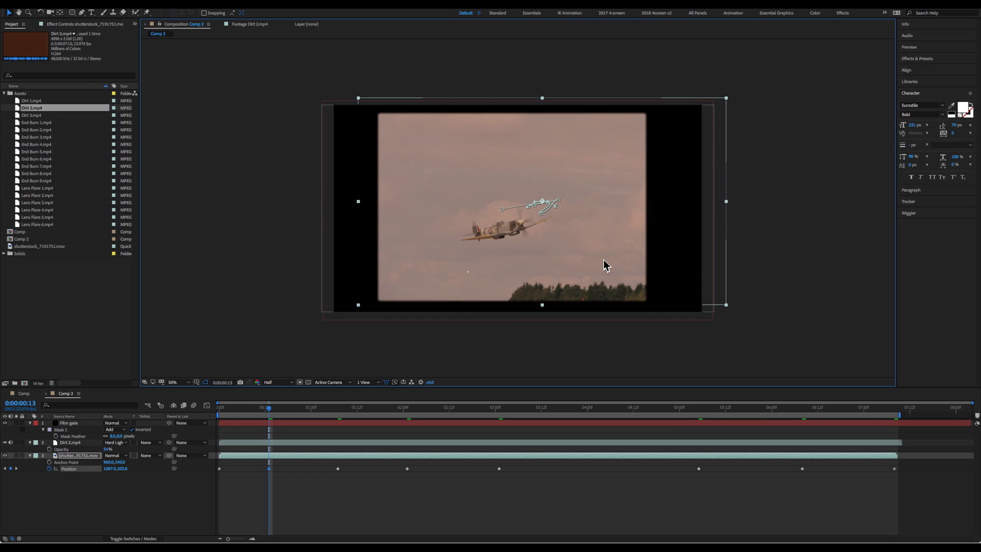
pyautogui.press('space')
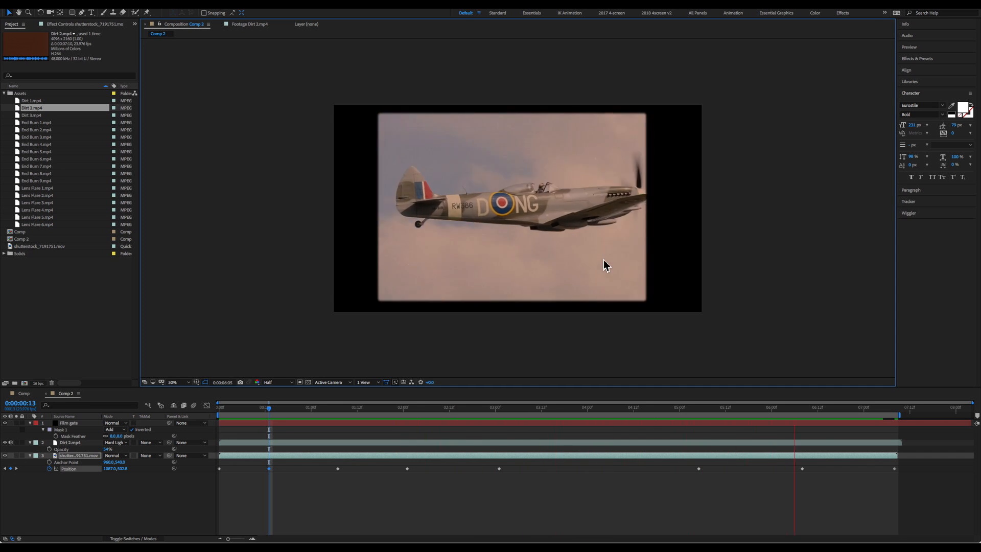
# Add Lens Flare 2.mp4 between the Film gate and Dirt 2 layers and scale it to 52%.
pyautogui.click(21, 196)
pyautogui.moveTo(19, 200); pyautogui.dragTo(158, 438)
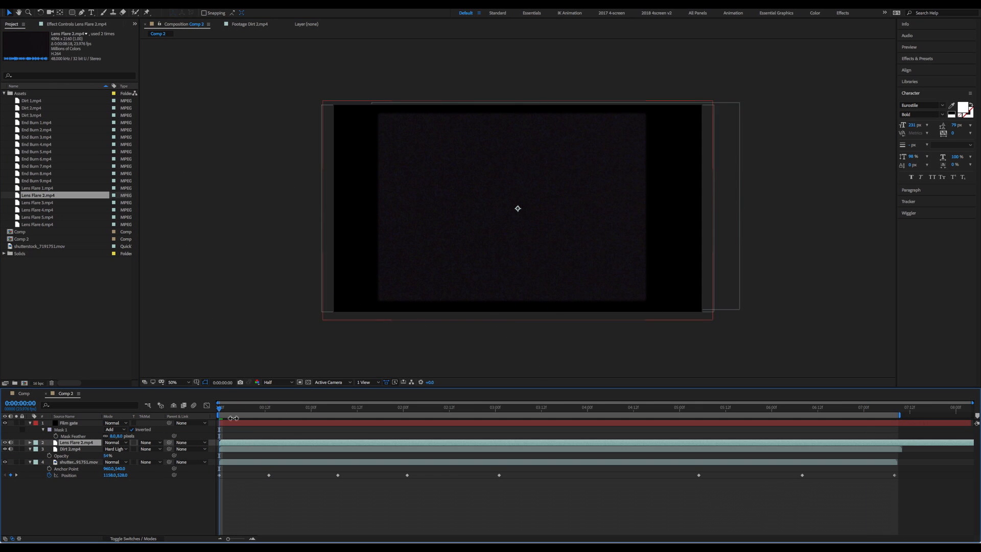
pyautogui.moveTo(226, 410); pyautogui.dragTo(469, 416)
pyautogui.press('s')
pyautogui.moveTo(125, 448); pyautogui.dragTo(114, 448)
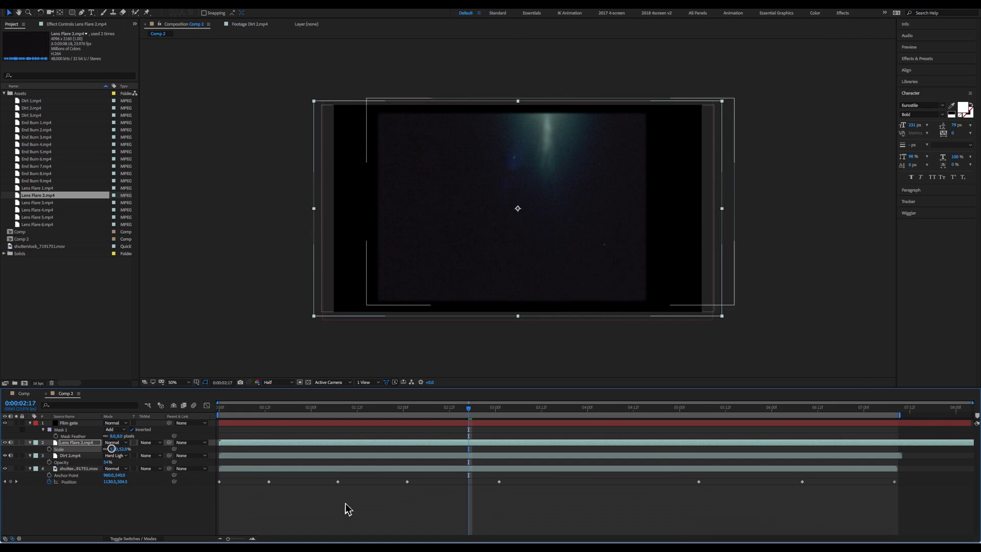
# Check the lens flare's timing and set the Lens Flare 2 layer's blending mode to Screen.
pyautogui.moveTo(455, 408); pyautogui.dragTo(415, 409)
pyautogui.press('space')
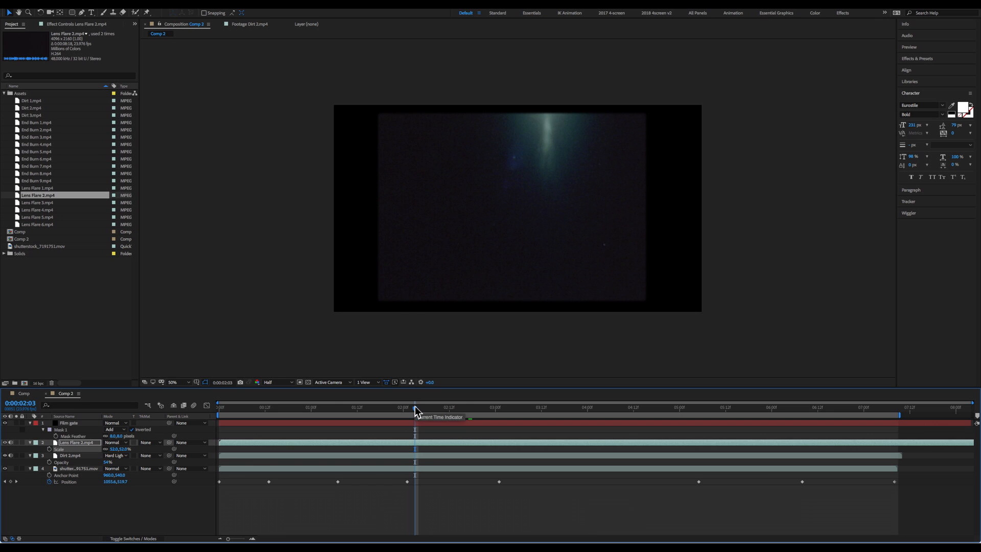
pyautogui.click(515, 408)
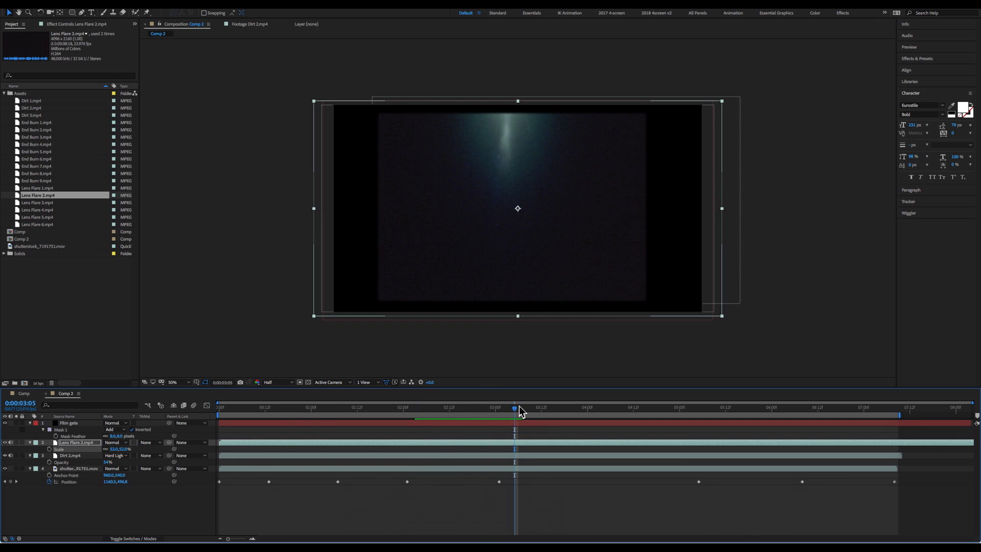
pyautogui.click(117, 442)
pyautogui.click(127, 324)
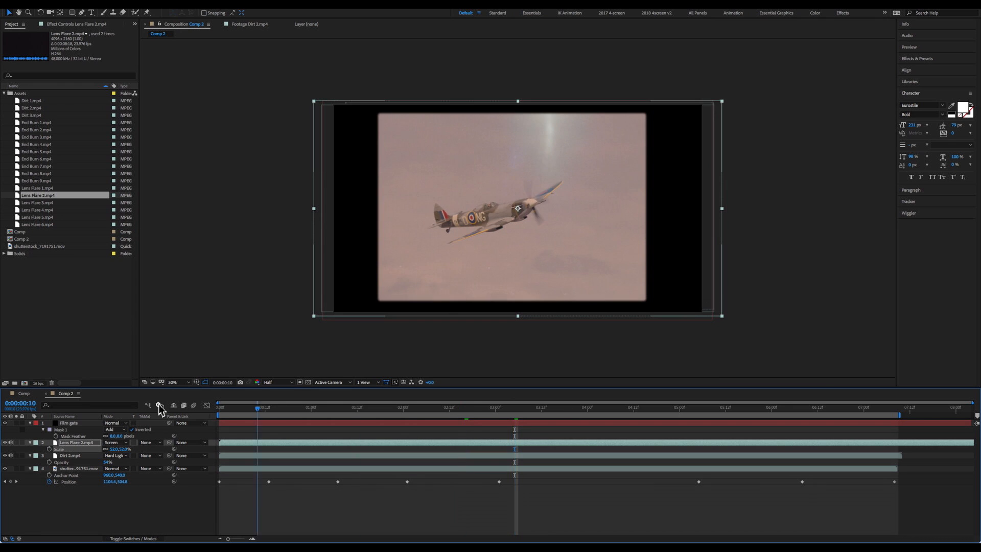
# Preview the composition with the lens flare blended over the footage and return to the first frame.
pyautogui.press('0')
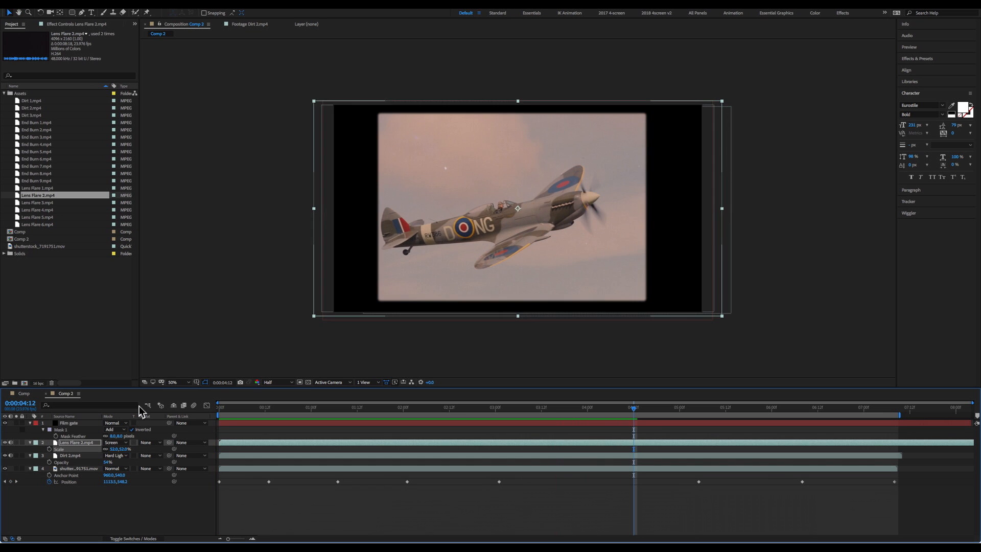
pyautogui.press('0')
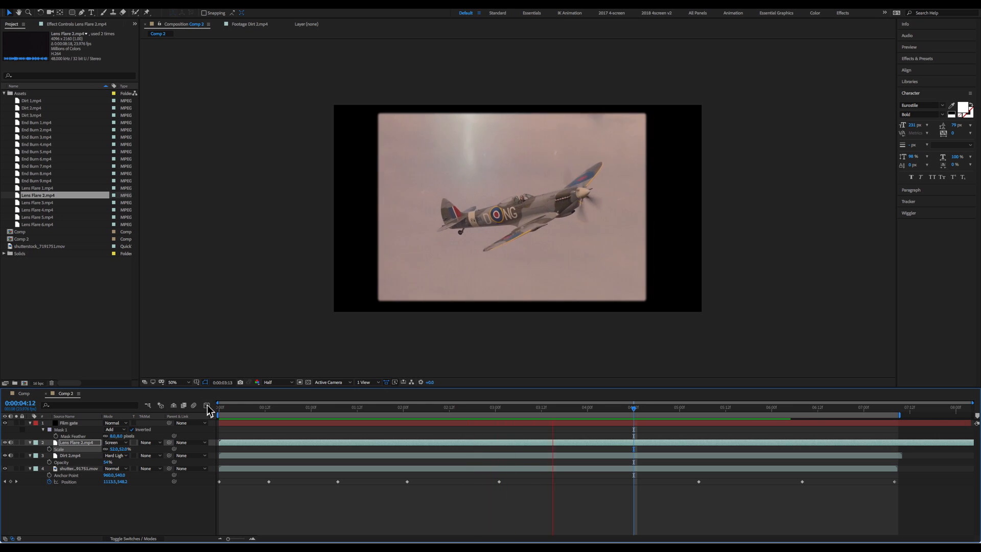
pyautogui.press('Home')
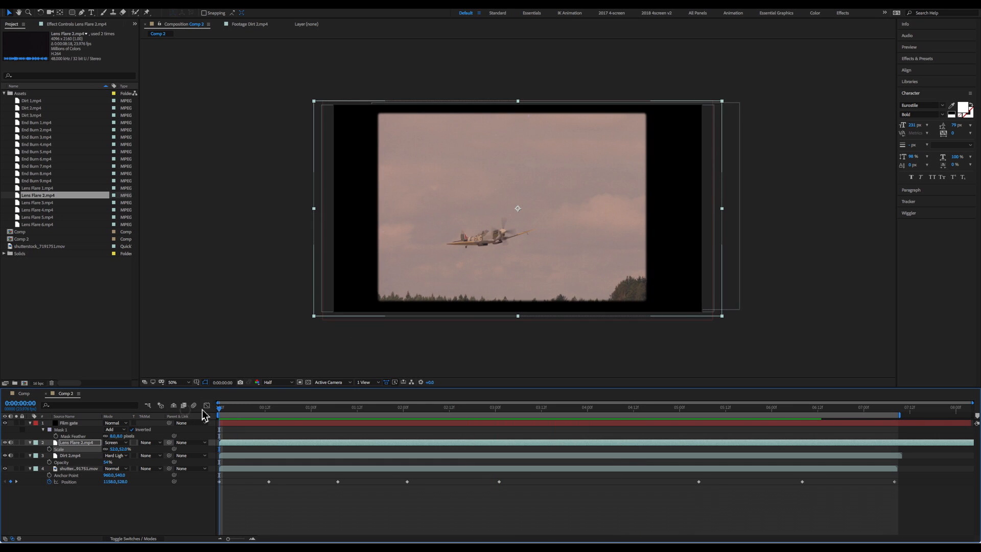
# Create a black solid named Vignette directly above the airplane footage.
pyautogui.click(76, 468)
pyautogui.rightClick(138, 245)
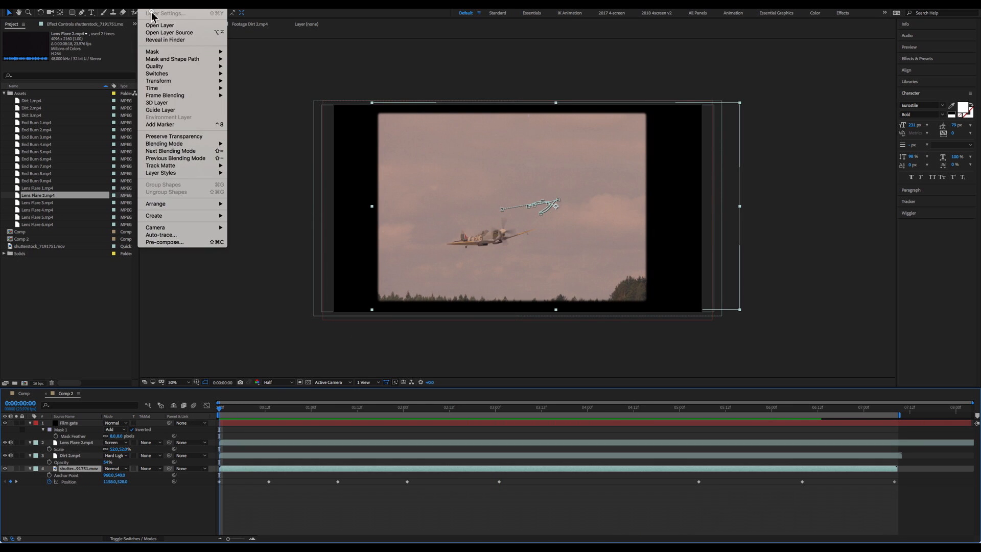
pyautogui.moveTo(153, 6)
pyautogui.click(256, 21)
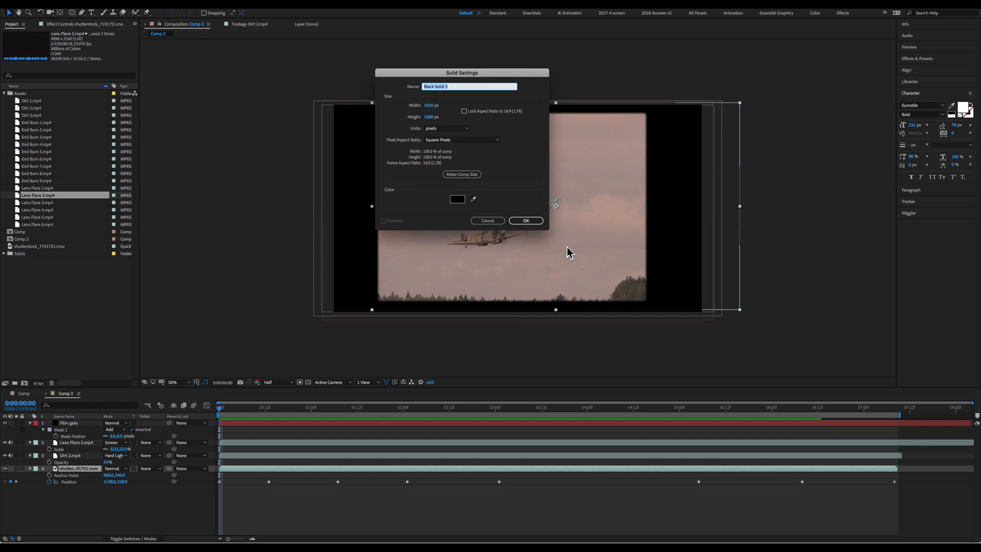
pyautogui.write('Vignette')
pyautogui.press('Return')
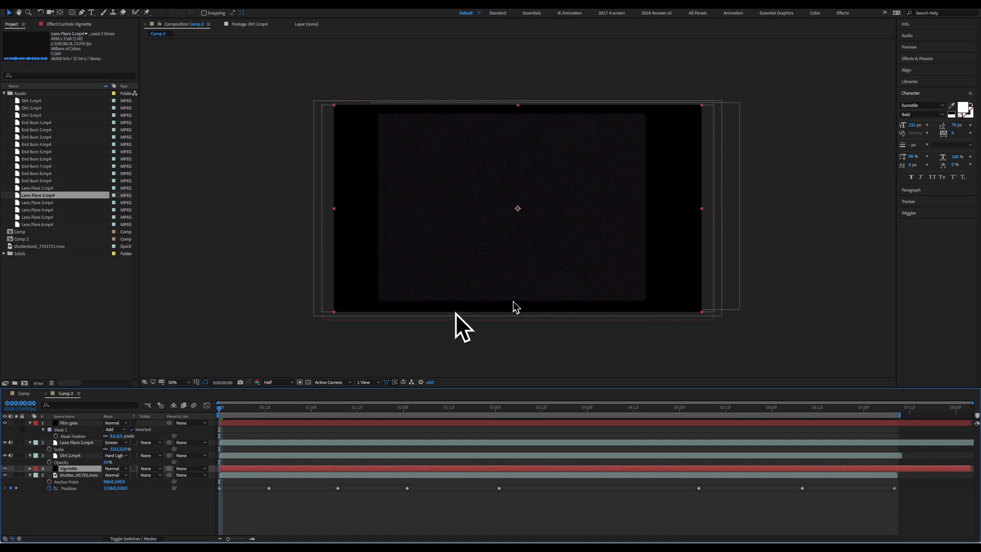
# Draw an elliptical mask inside the film gate on the Vignette layer, feathered by 96 pixels and inverted.
pyautogui.moveTo(72, 12); pyautogui.dragTo(124, 29)
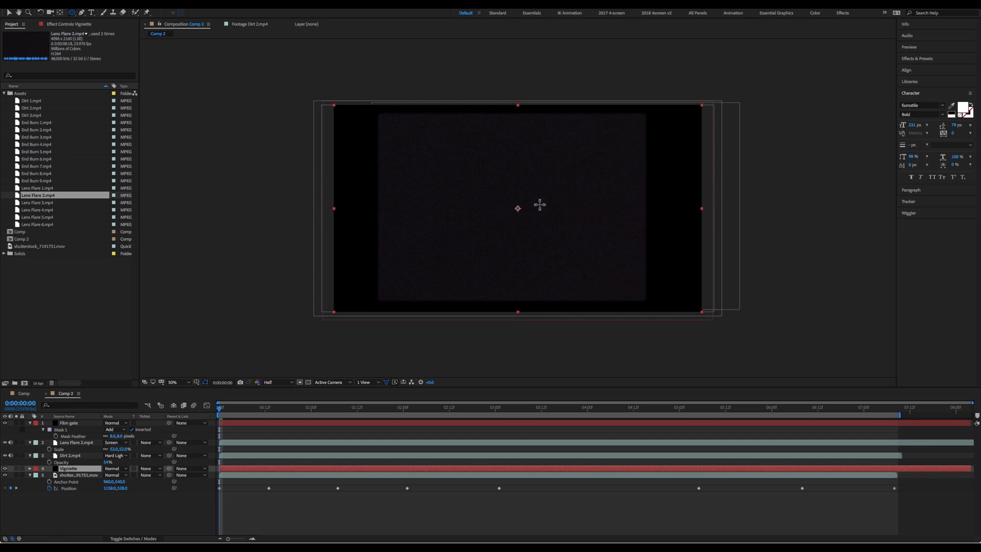
pyautogui.moveTo(398, 128); pyautogui.dragTo(639, 291)
pyautogui.press('f')
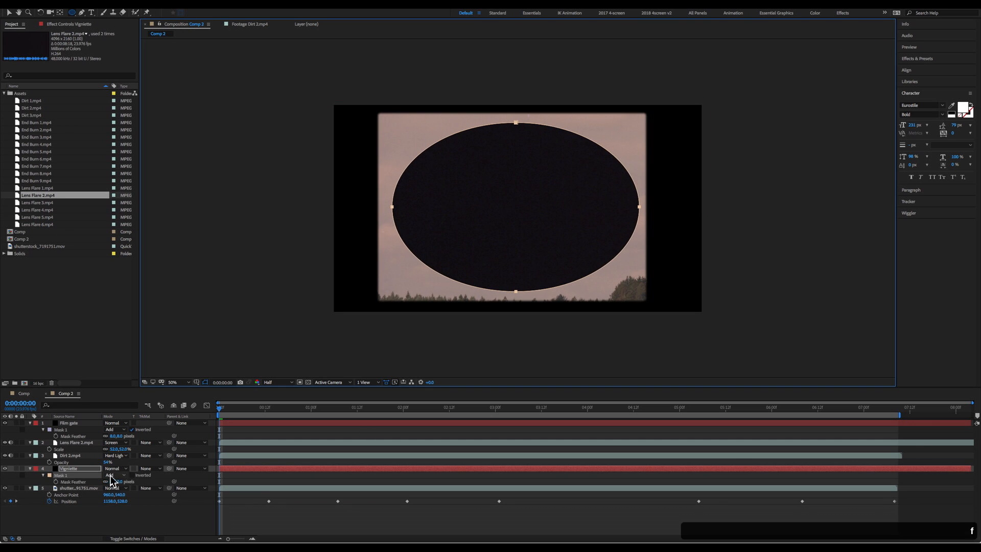
pyautogui.moveTo(119, 483); pyautogui.dragTo(156, 483)
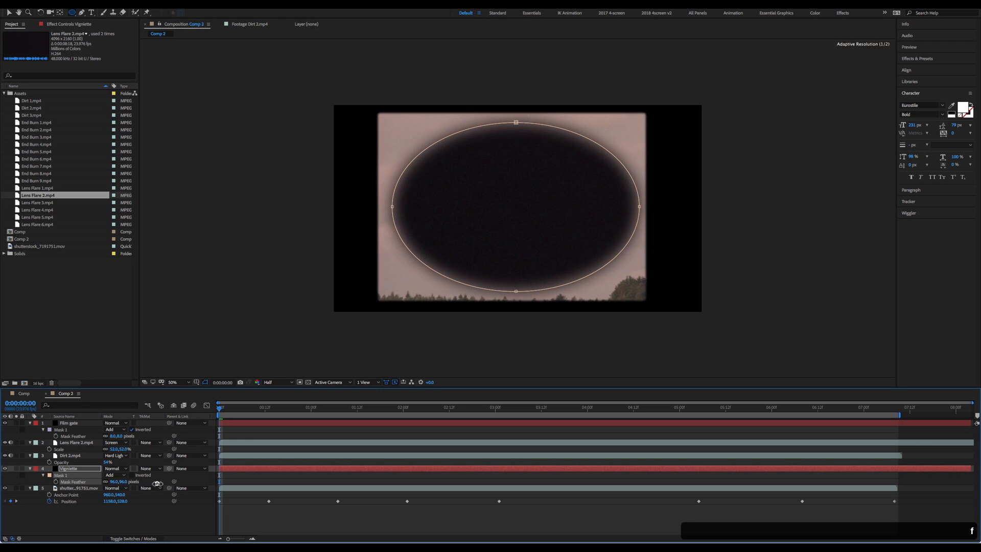
pyautogui.click(132, 475)
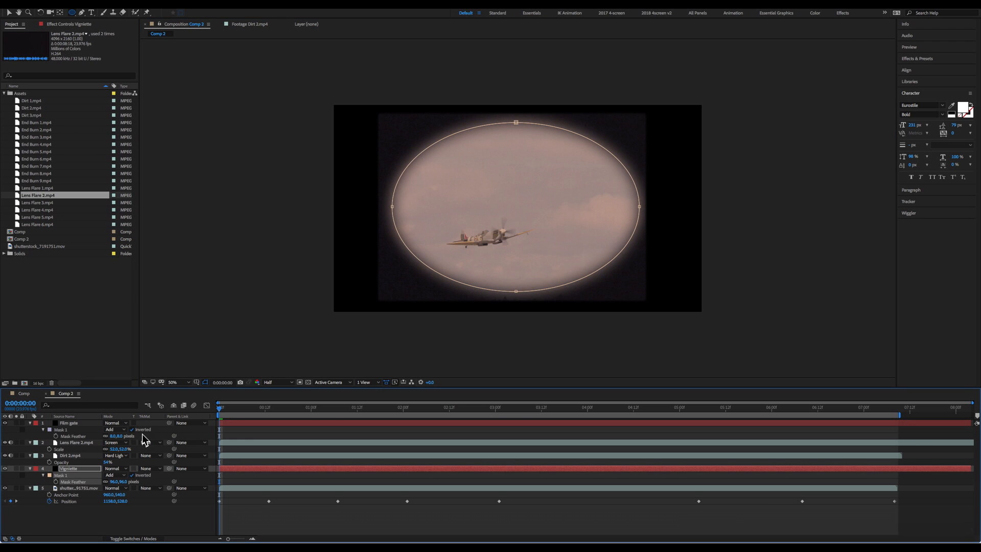
# Set the Vignette layer's opacity to 22% and expand its mask by 104 pixels.
pyautogui.press('t')
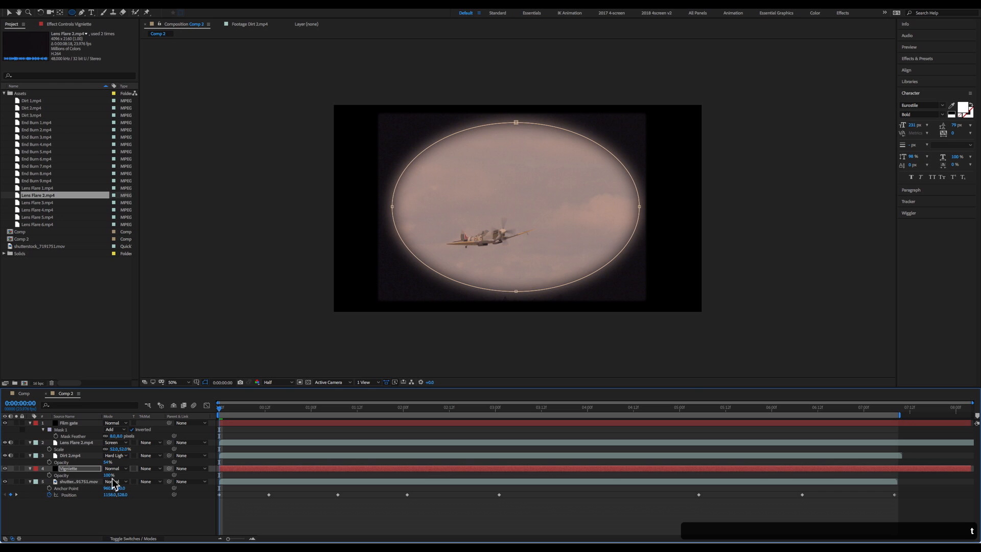
pyautogui.moveTo(108, 478); pyautogui.dragTo(27, 471)
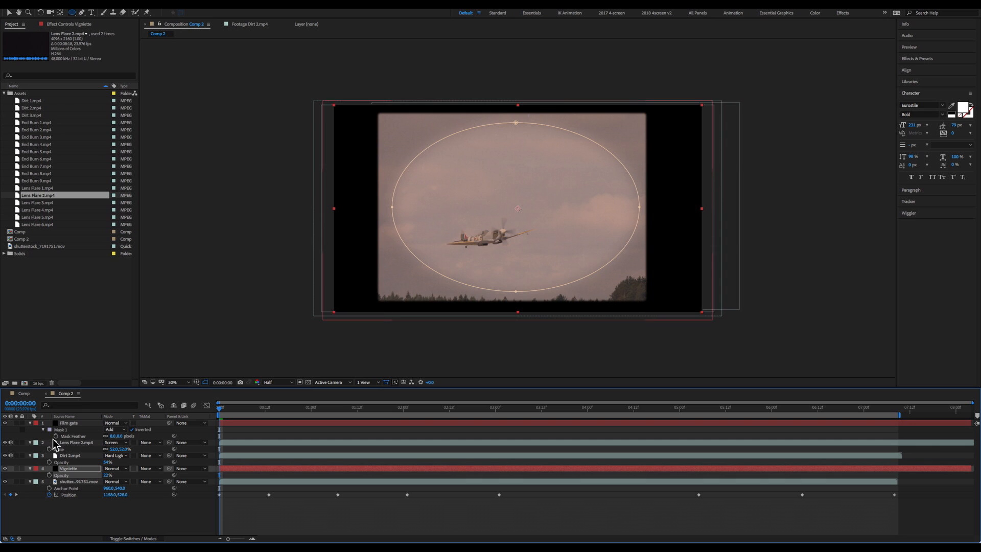
pyautogui.press('m')
pyautogui.click(44, 476)
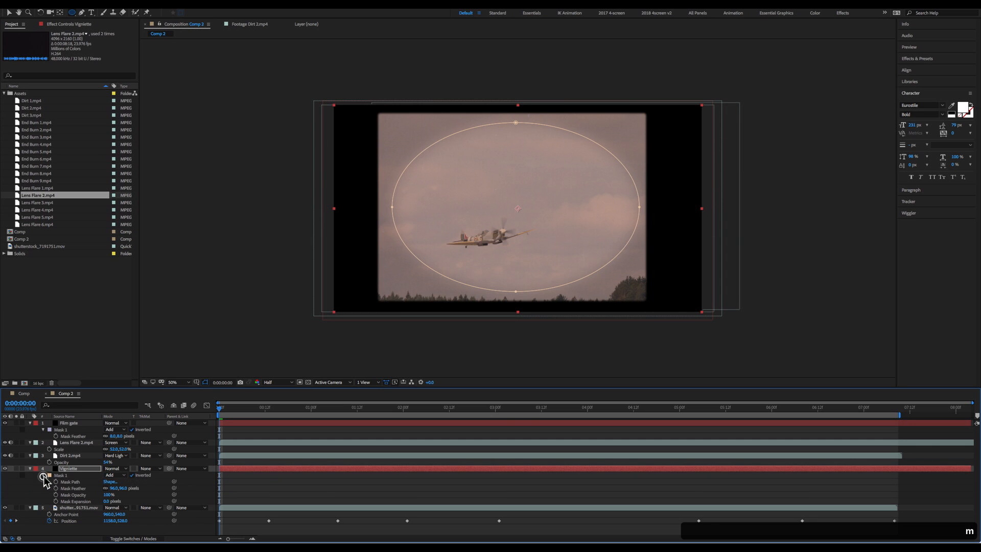
pyautogui.moveTo(109, 502)
pyautogui.mouseDown()
pyautogui.moveTo(175, 501)
pyautogui.moveTo(118, 489)
pyautogui.mouseUp()
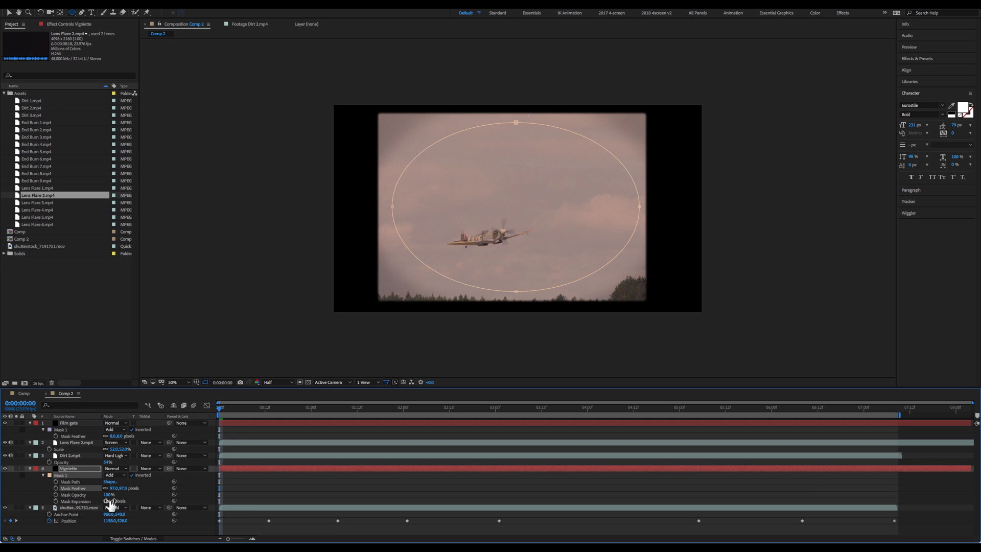
pyautogui.moveTo(109, 501); pyautogui.dragTo(120, 501)
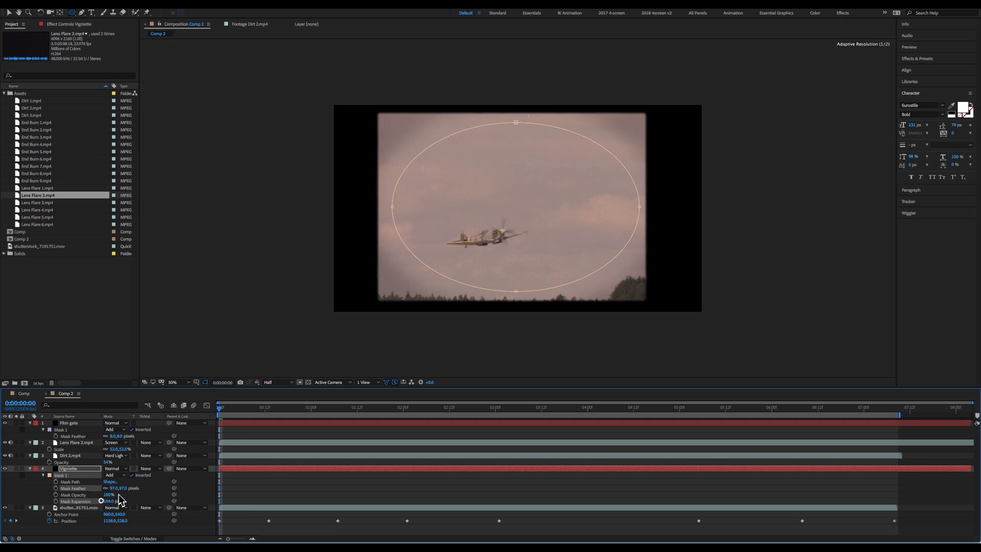
# Narrow the Vignette's elliptical mask from both sides and increase its feather to about 183 pixels.
pyautogui.press('v')
pyautogui.moveTo(392, 206); pyautogui.dragTo(411, 207)
pyautogui.moveTo(640, 205); pyautogui.dragTo(615, 205)
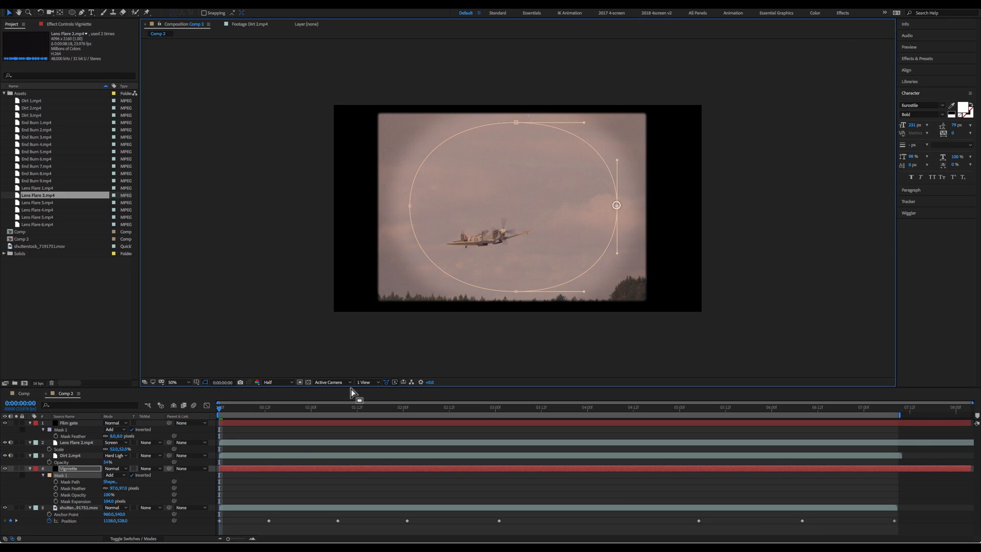
pyautogui.click(230, 433)
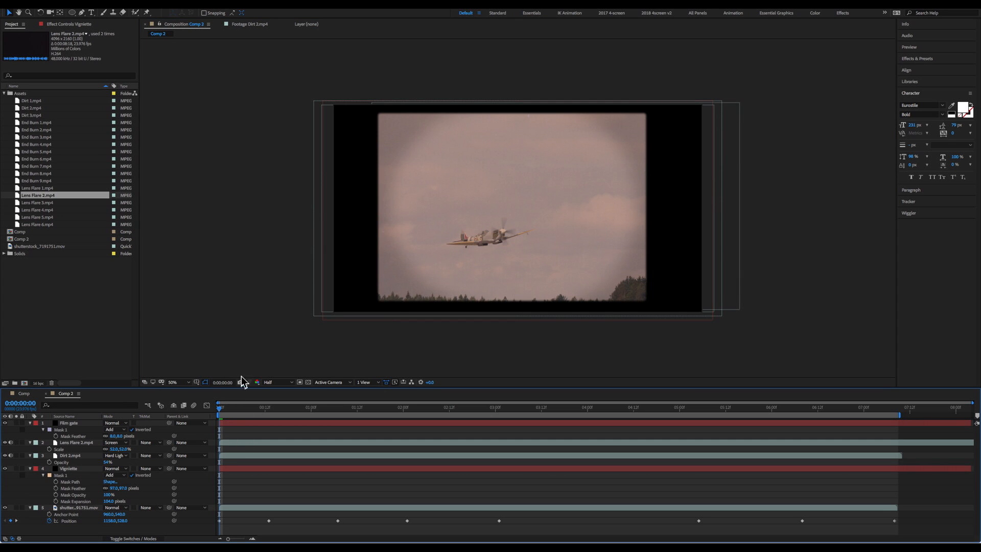
pyautogui.moveTo(127, 494); pyautogui.dragTo(169, 488)
pyautogui.click(265, 428)
# Add position keyframes to the Film gate layer at the first frame and at 0:00:07:09.
pyautogui.click(71, 422)
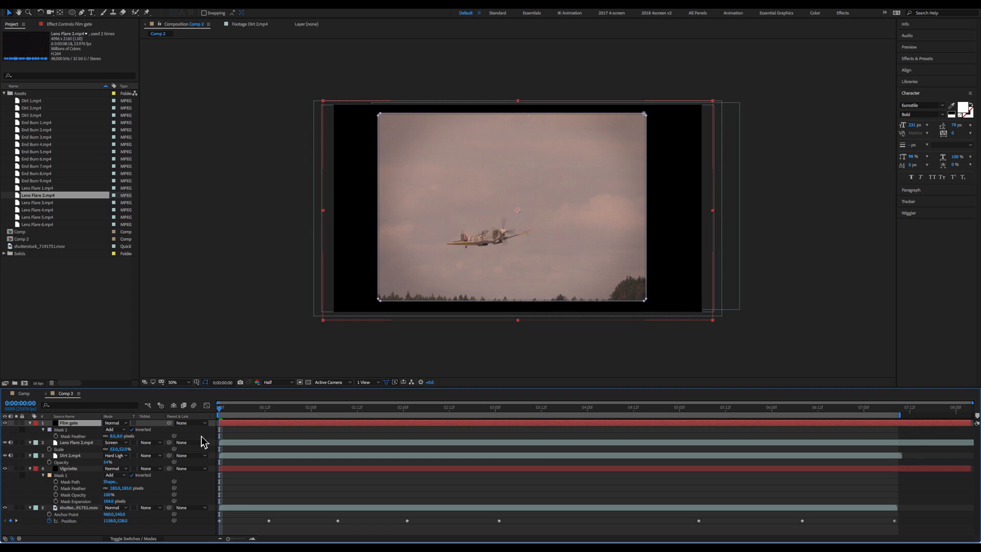
pyautogui.press('p')
pyautogui.click(49, 429)
pyautogui.click(898, 409)
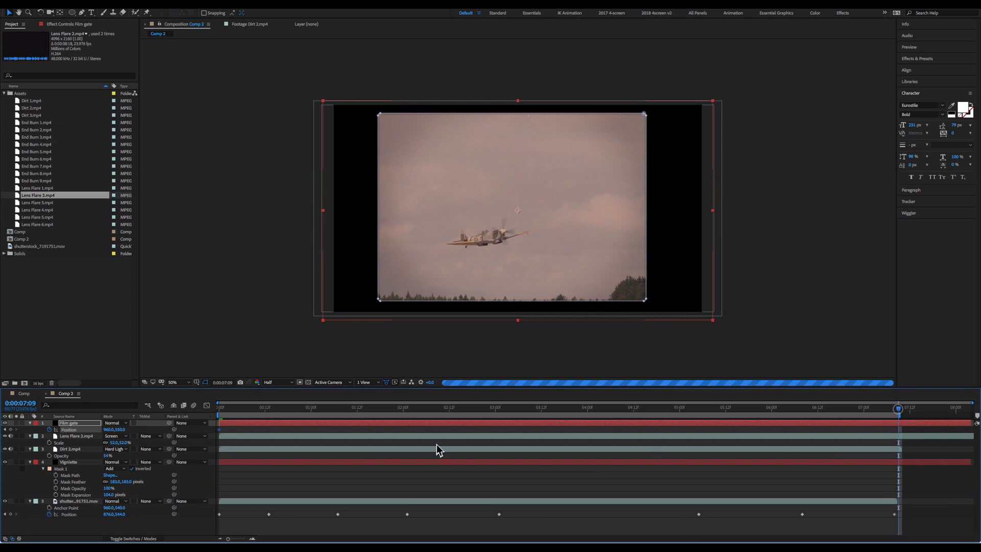
pyautogui.click(10, 430)
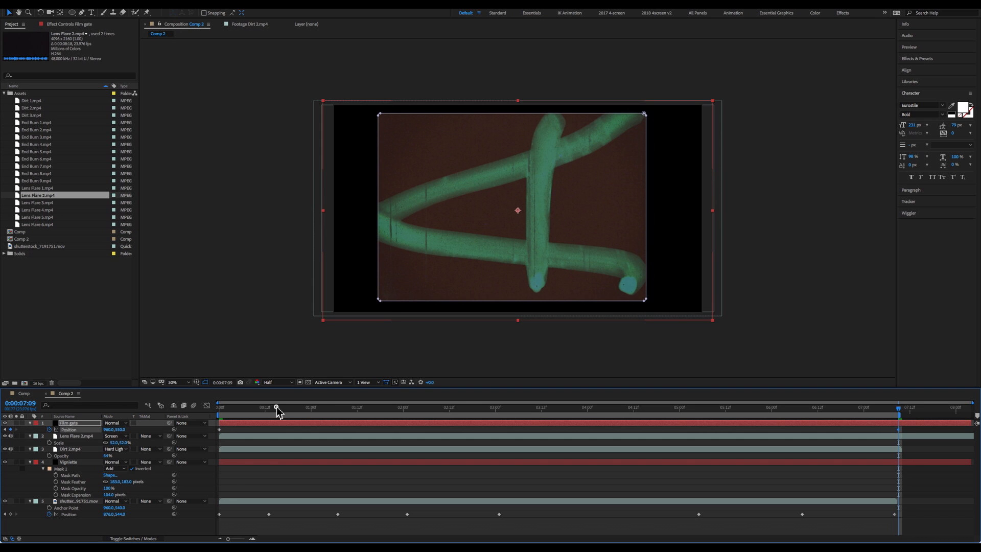
# Apply the Wiggler to the Film gate layer's position keyframes with a frequency of 8 per second and a magnitude of 5.
pyautogui.moveTo(279, 409); pyautogui.dragTo(148, 408)
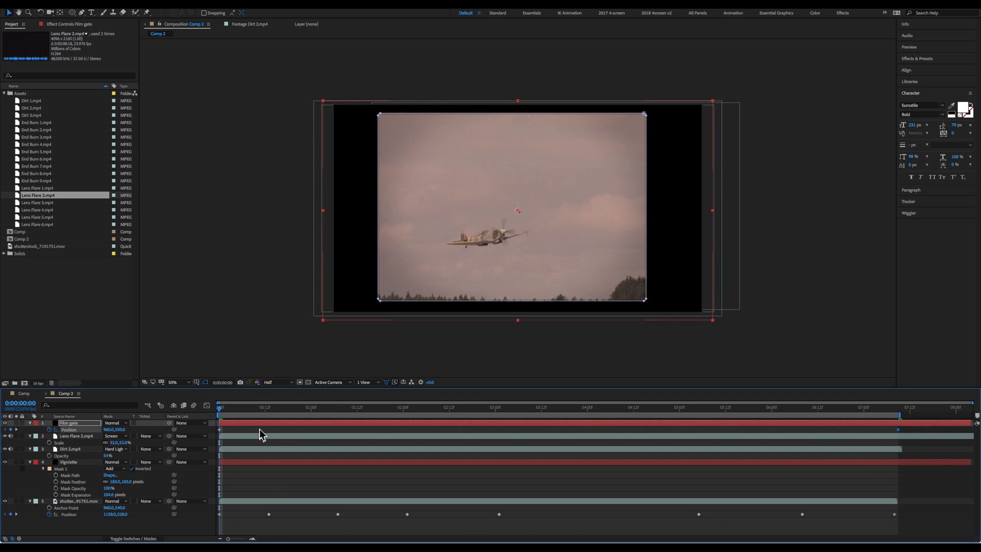
pyautogui.click(235, 432)
pyautogui.click(63, 429)
pyautogui.click(913, 216)
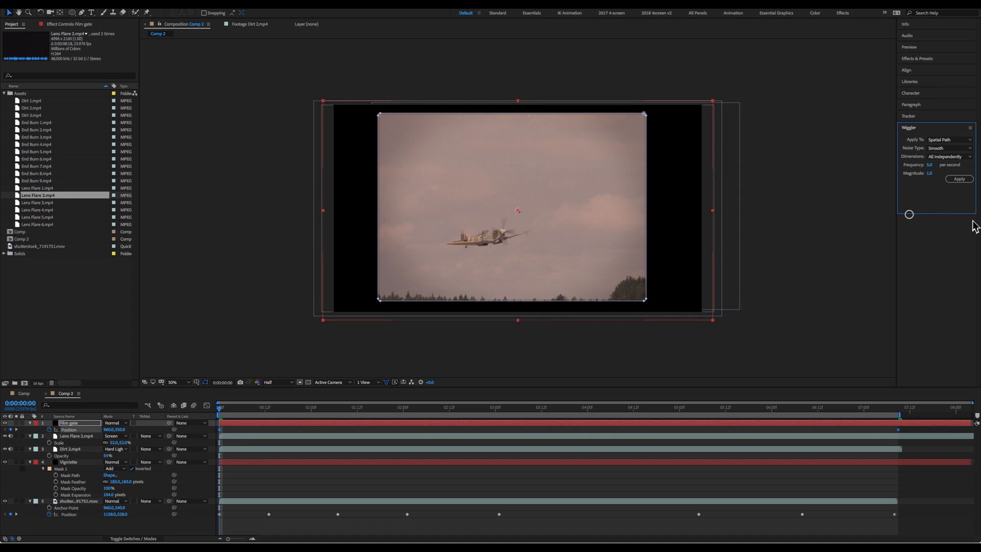
pyautogui.click(932, 174)
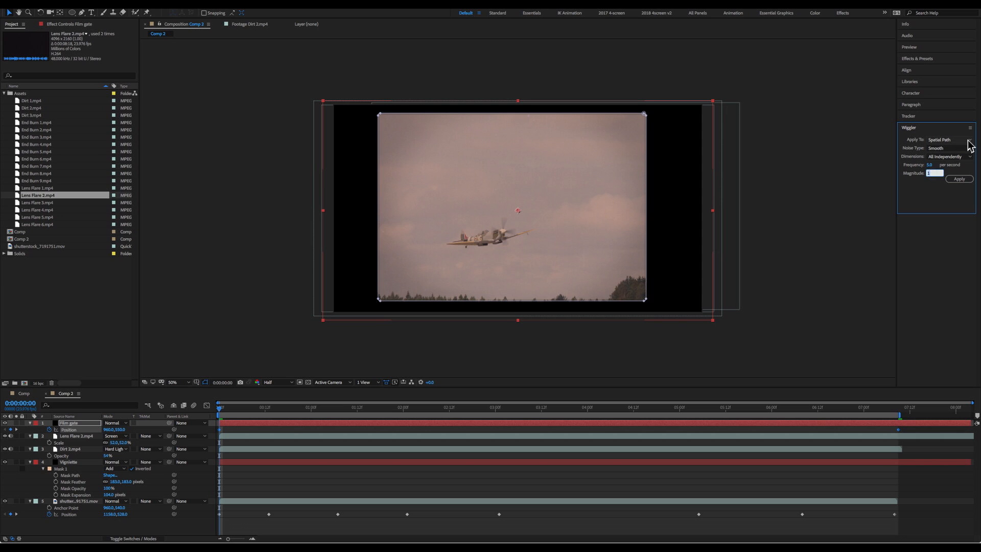
pyautogui.write('5')
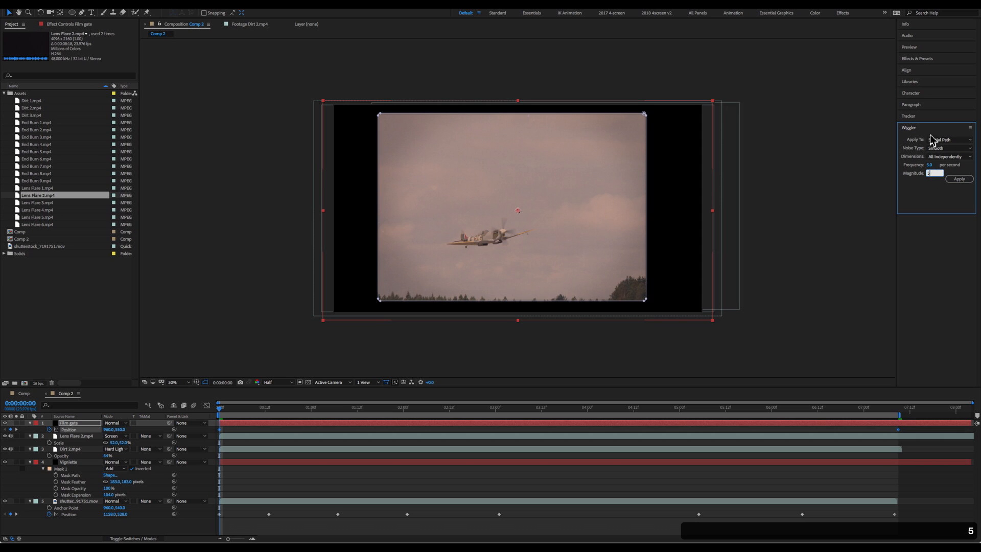
pyautogui.click(928, 164)
pyautogui.write('8')
pyautogui.click(956, 180)
# Parent the footage, Vignette, Dirt 2 and lens flare layers to the Film gate layer and preview the shake.
pyautogui.click(79, 501)
pyautogui.keyDown('shift'); pyautogui.click(76, 435); pyautogui.keyUp('shift')
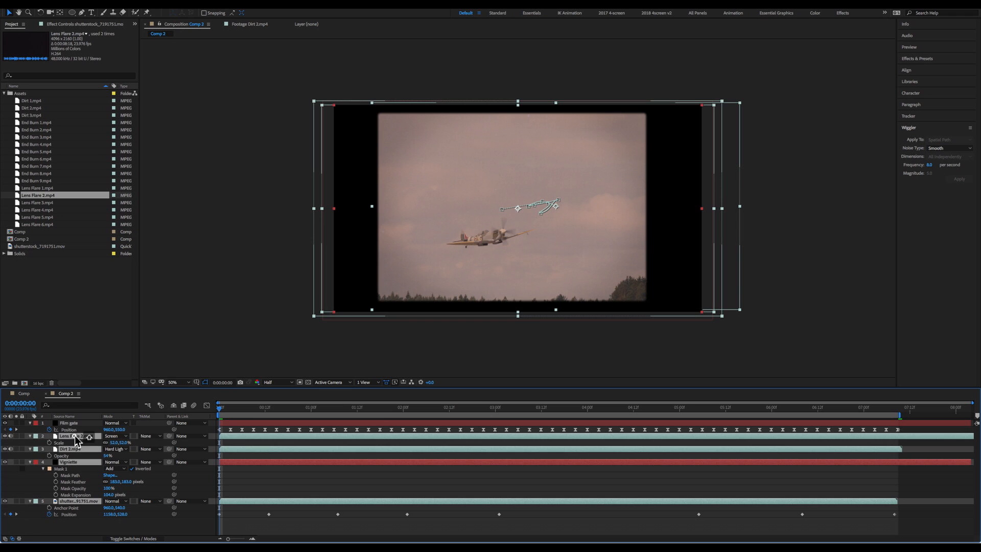
pyautogui.moveTo(168, 436); pyautogui.dragTo(73, 425)
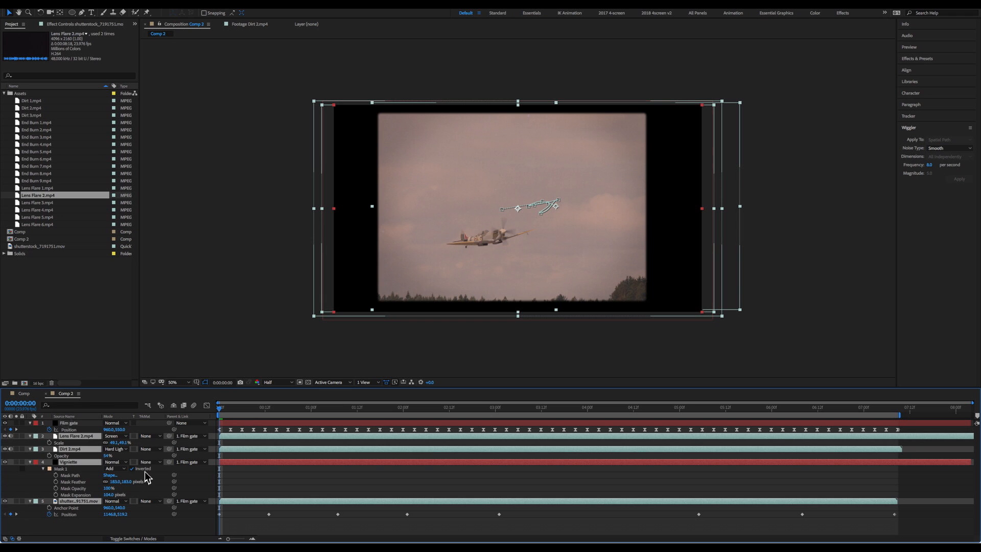
pyautogui.click(166, 523)
pyautogui.press('KP_0')
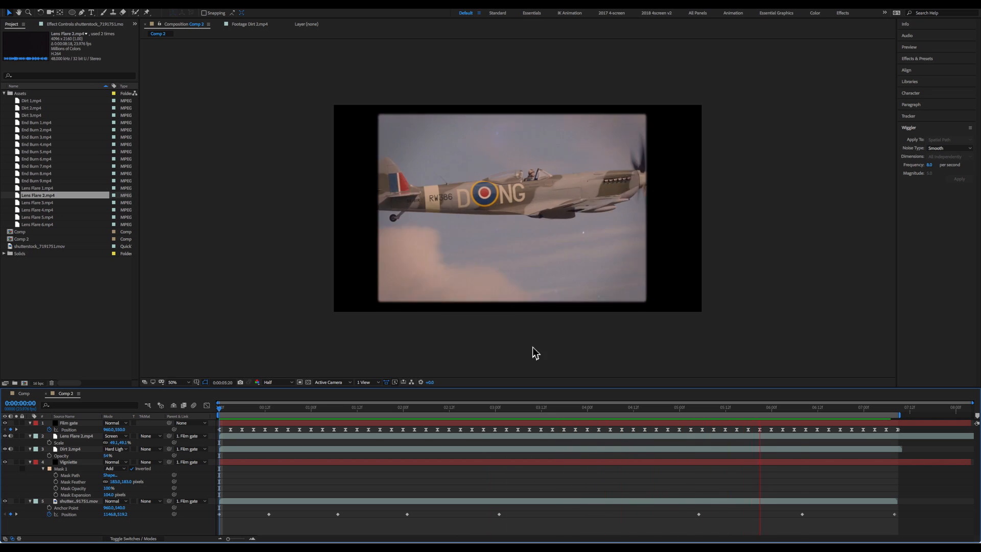
pyautogui.press('space')
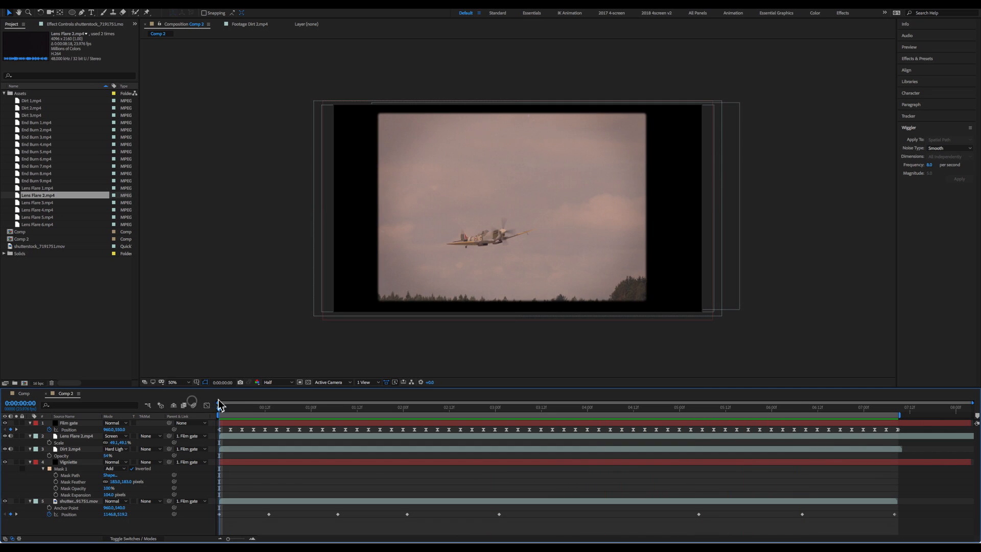
# Set the frame rate of Comp 2 to 18 frames per second and preview the result.
pyautogui.click(110, 3)
pyautogui.click(133, 17)
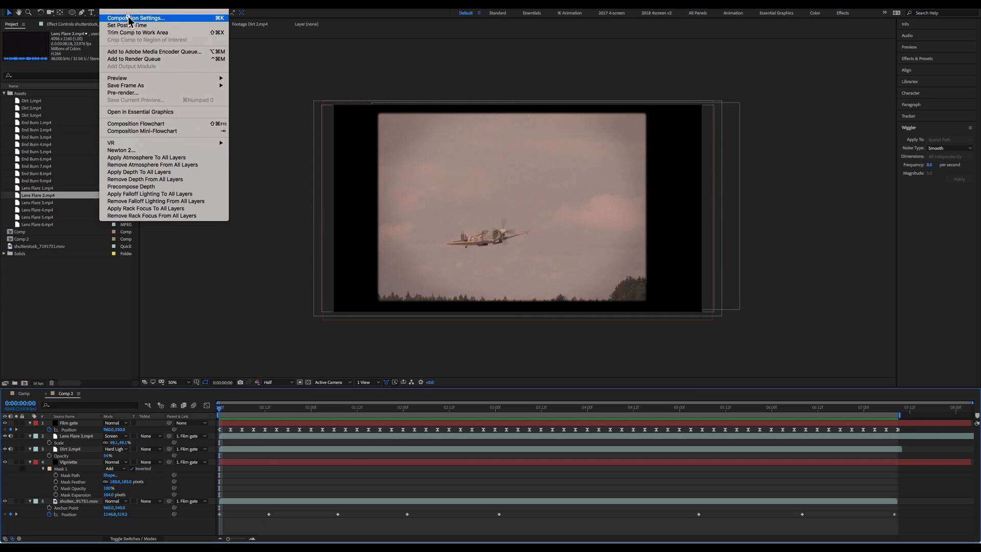
pyautogui.click(146, 113)
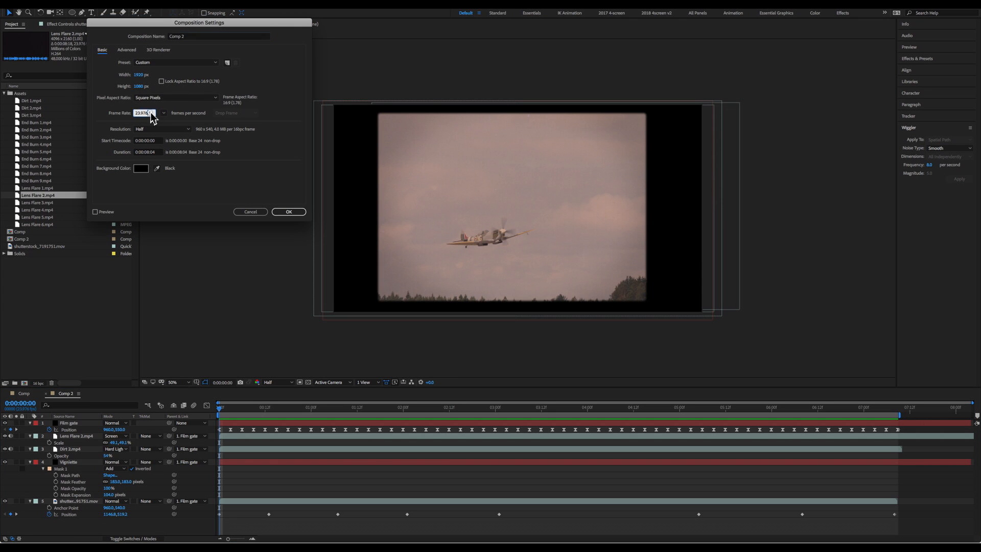
pyautogui.write('18')
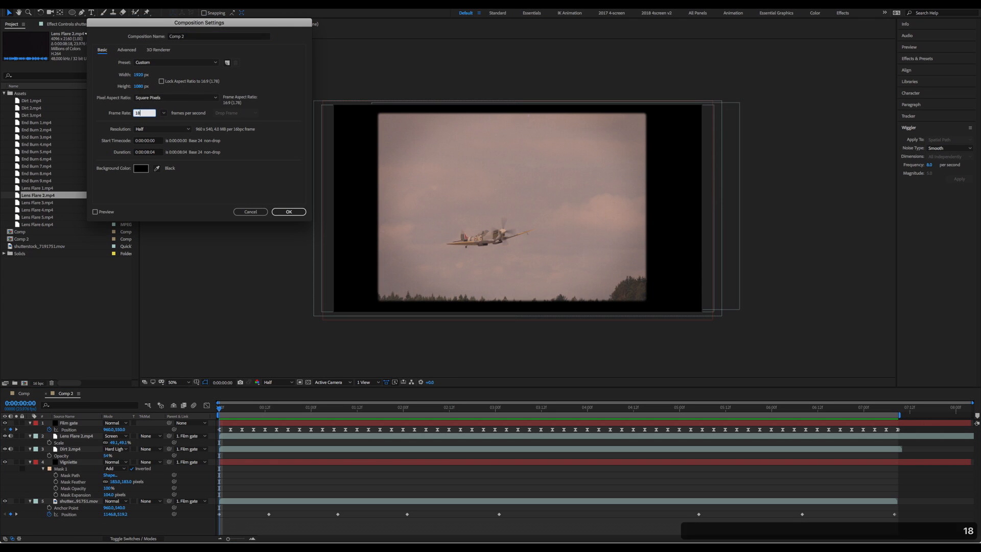
pyautogui.press('Return')
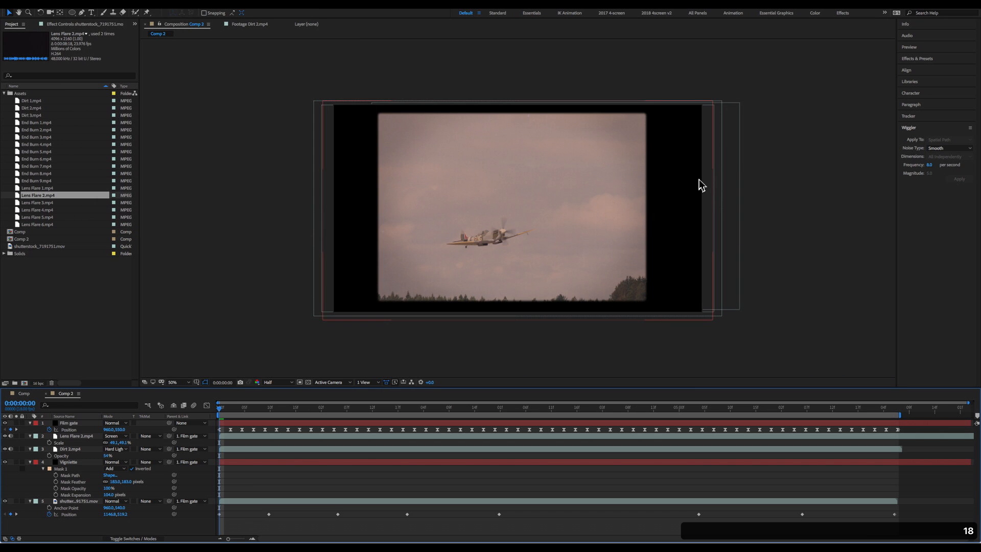
pyautogui.press('KP_0')
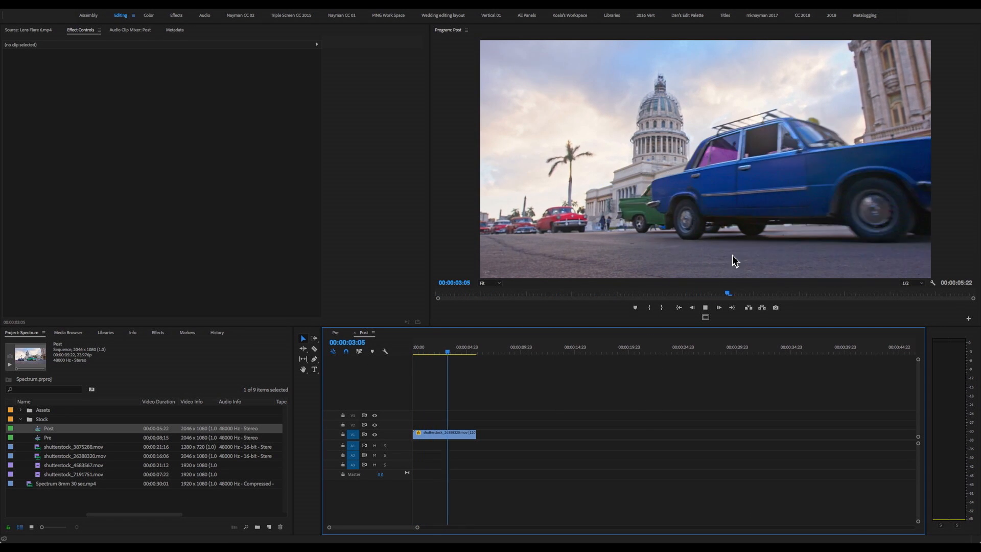
# Switch to Premiere Pro and review the street footage in the Post sequence, returning to its start.
pyautogui.press('space')
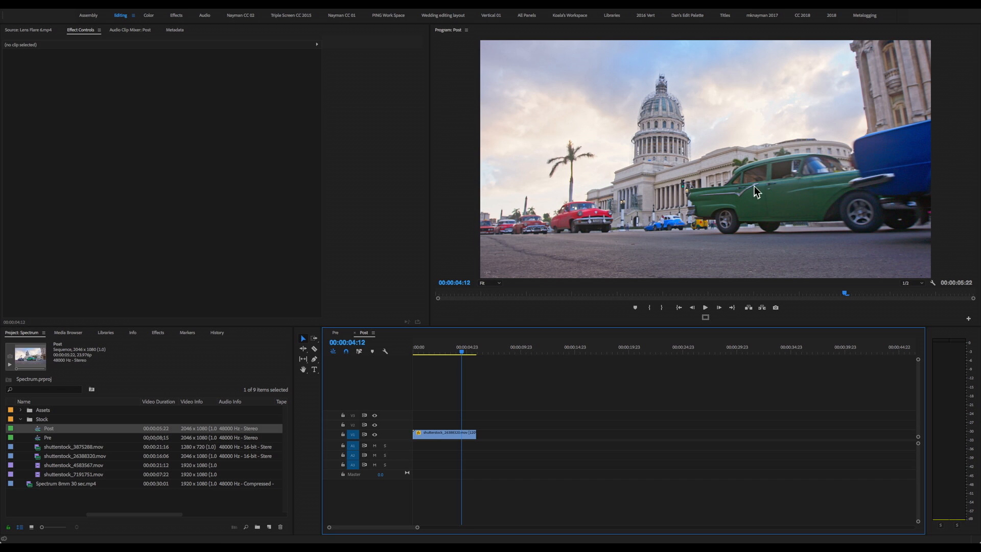
pyautogui.moveTo(462, 350); pyautogui.dragTo(424, 348)
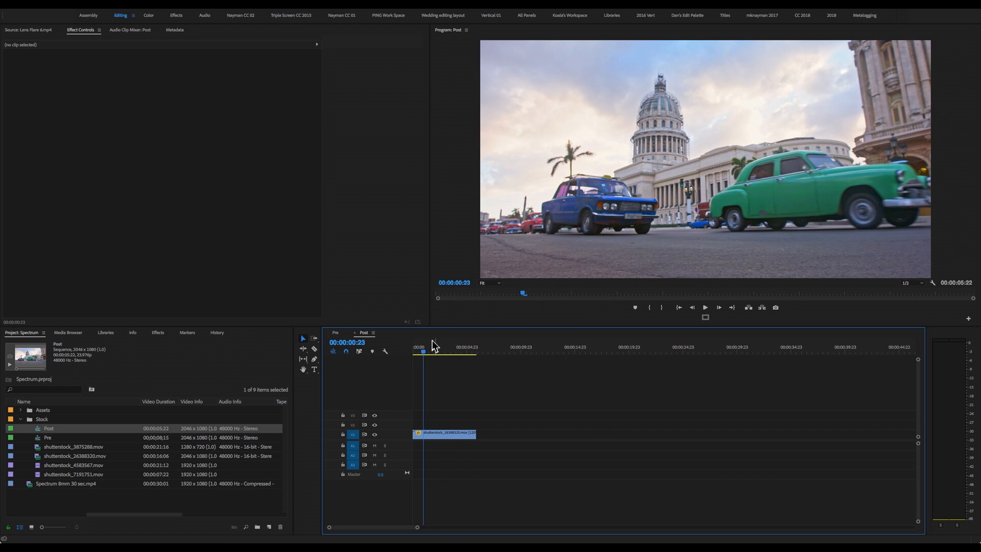
pyautogui.press('Home')
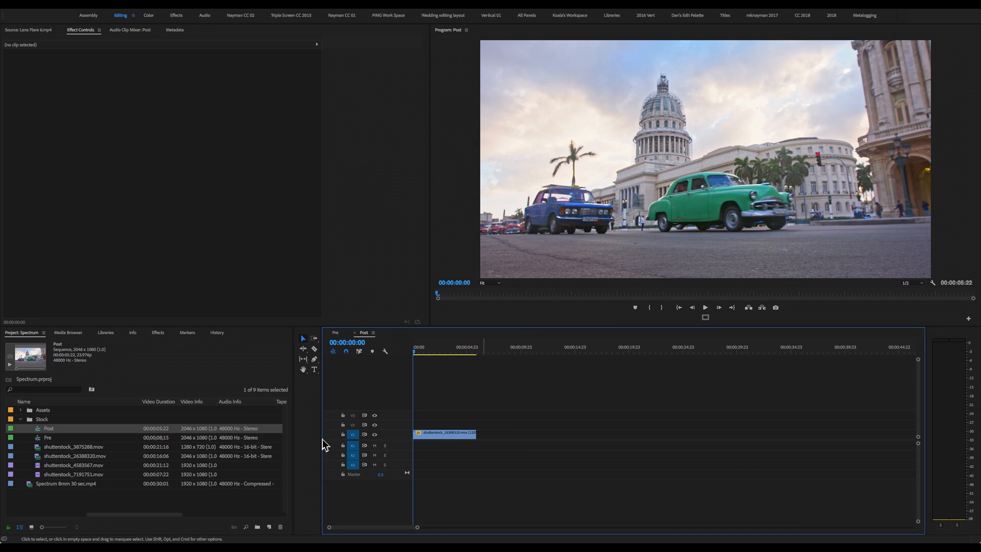
# Preview Lens Flare 6.mp4 from the Assets bin and place its video on track V2 above the street clip.
pyautogui.click(21, 410)
pyautogui.scroll(-3, 100, 452)
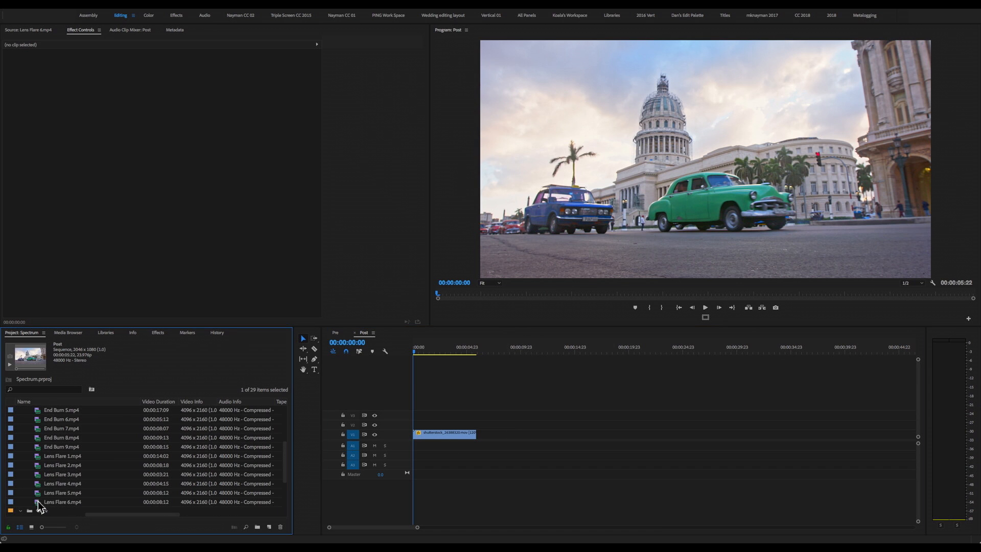
pyautogui.doubleClick(61, 501)
pyautogui.press('space')
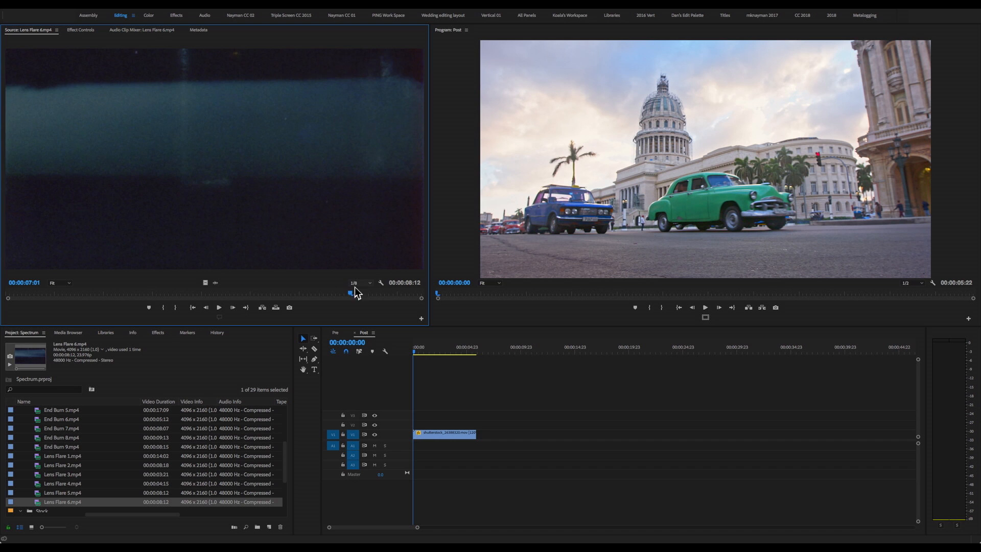
pyautogui.click(79, 293)
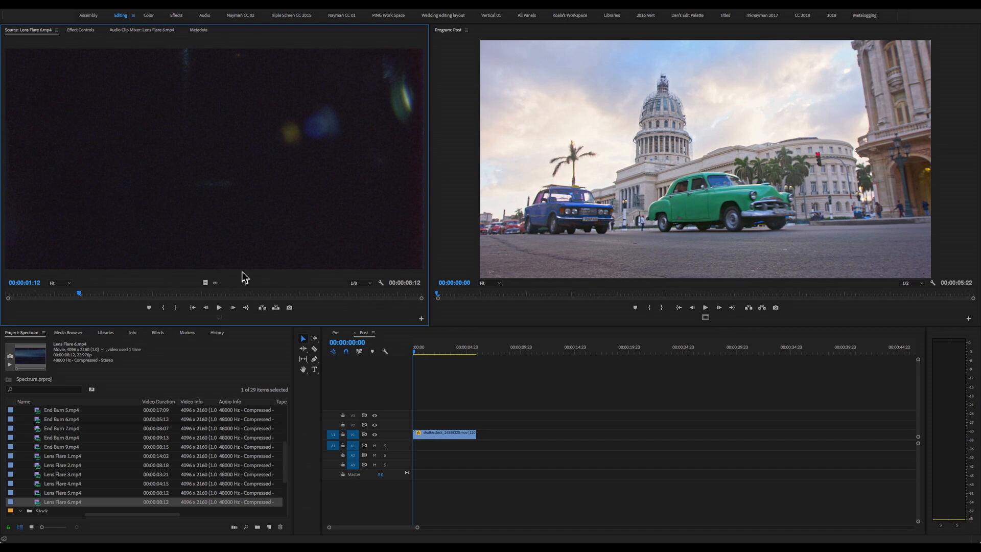
pyautogui.moveTo(203, 284); pyautogui.dragTo(476, 423)
# Scale the Lens Flare 6.mp4 clip to 53 and set its blend mode to Screen.
pyautogui.click(443, 347)
pyautogui.click(455, 423)
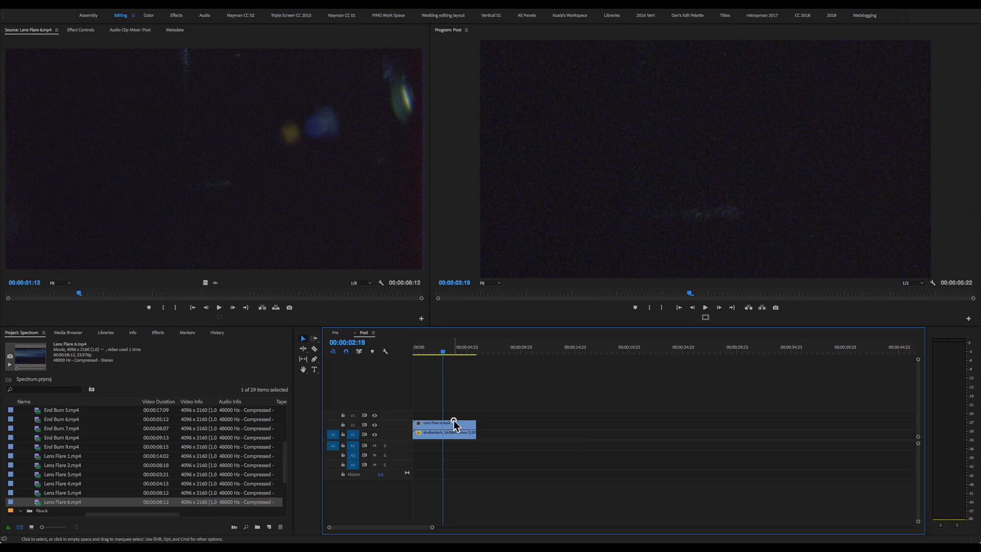
pyautogui.click(80, 30)
pyautogui.moveTo(165, 77)
pyautogui.mouseDown()
pyautogui.moveTo(153, 77)
pyautogui.moveTo(165, 77)
pyautogui.mouseUp()
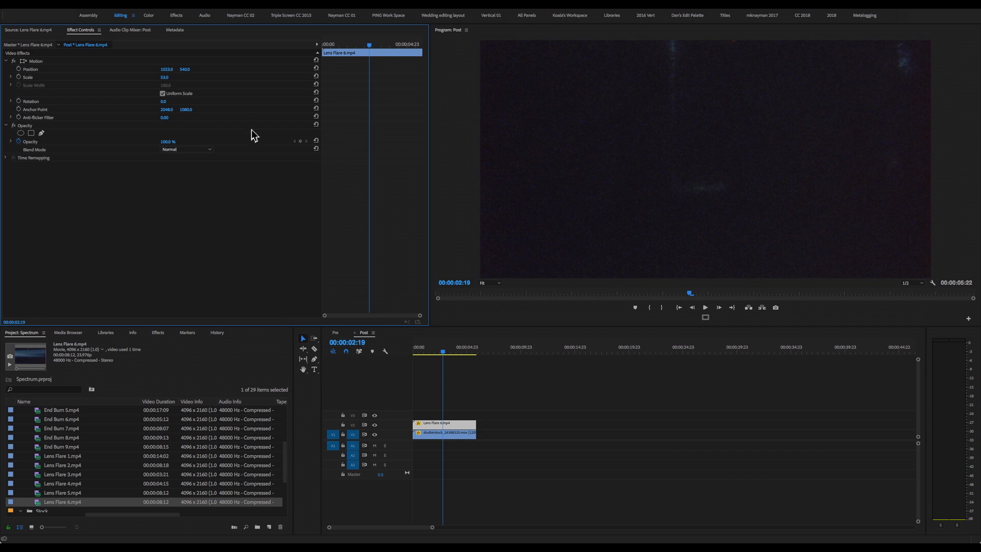
pyautogui.click(194, 149)
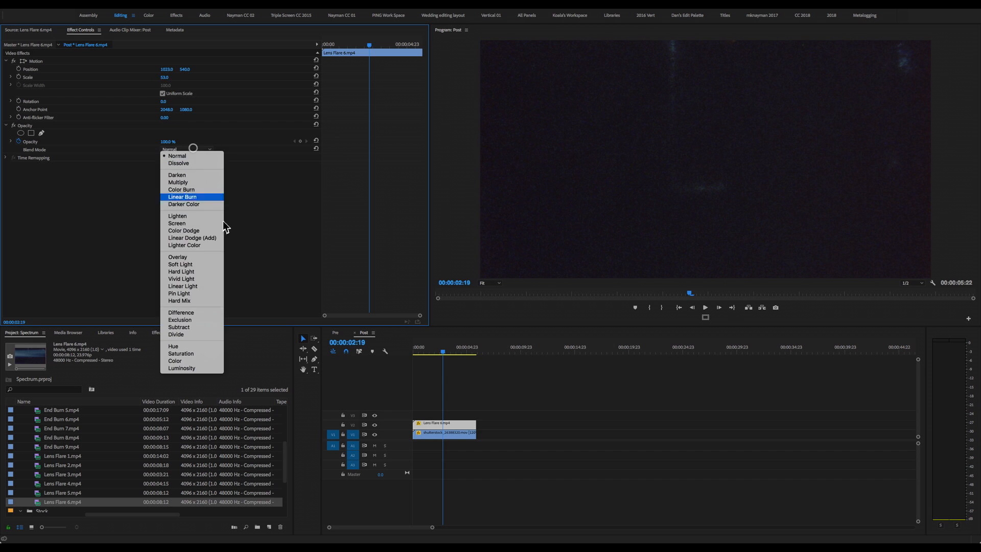
pyautogui.click(193, 221)
# Play and scrub through the sequence to check the lens flare over the street footage.
pyautogui.press('Home')
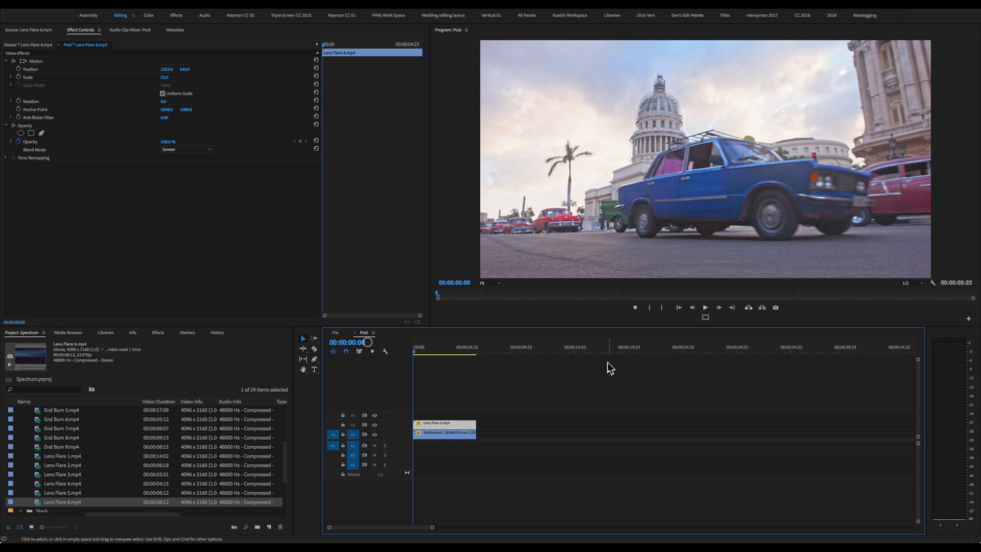
pyautogui.press('space')
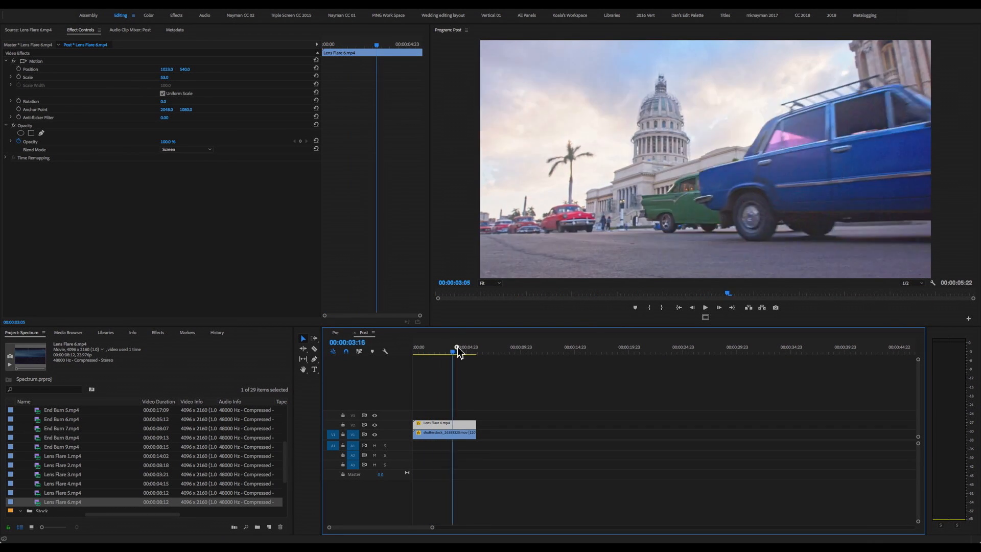
pyautogui.click(474, 349)
pyautogui.moveTo(474, 349); pyautogui.dragTo(406, 349)
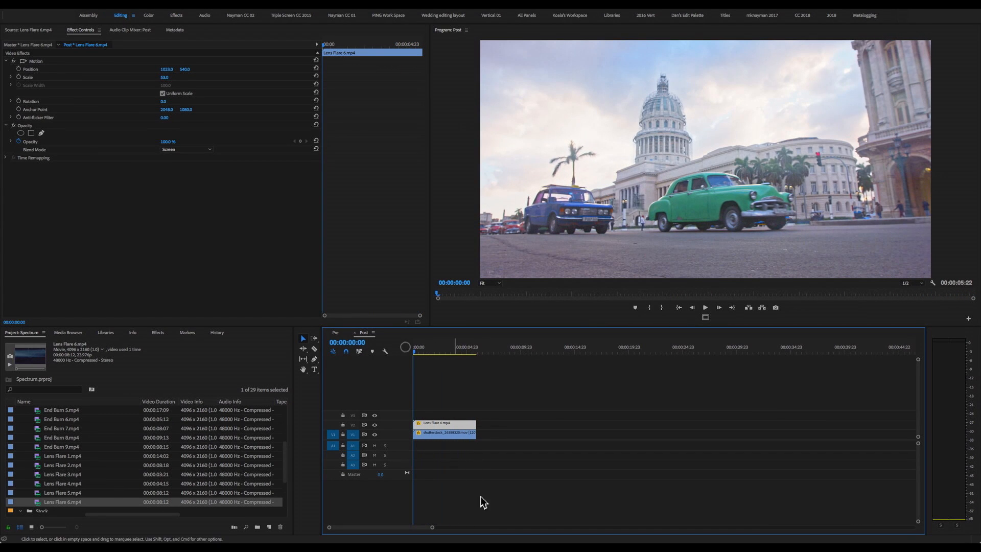
# Apply the Lumetri Color effect to the street clip on track V1.
pyautogui.click(454, 436)
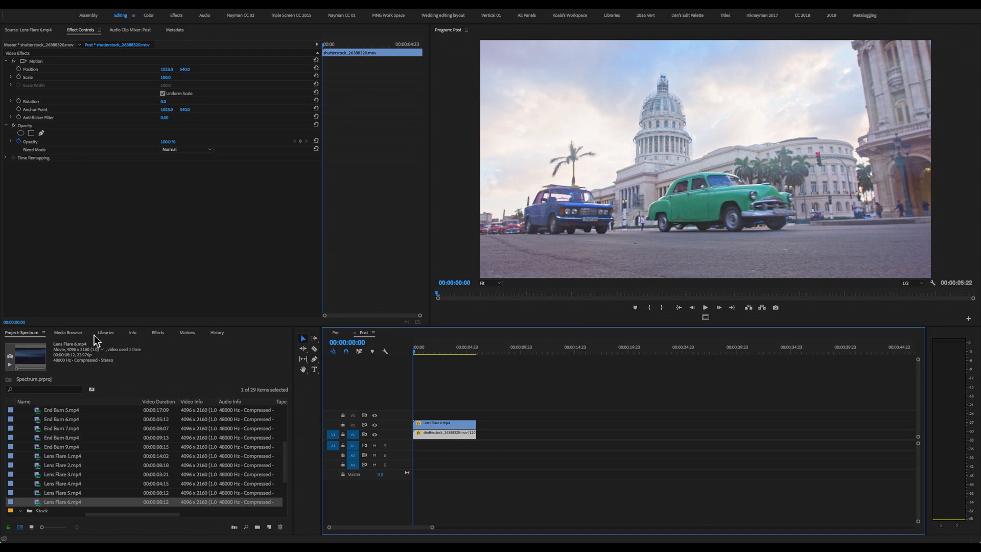
pyautogui.click(159, 333)
pyautogui.moveTo(167, 324); pyautogui.dragTo(167, 305)
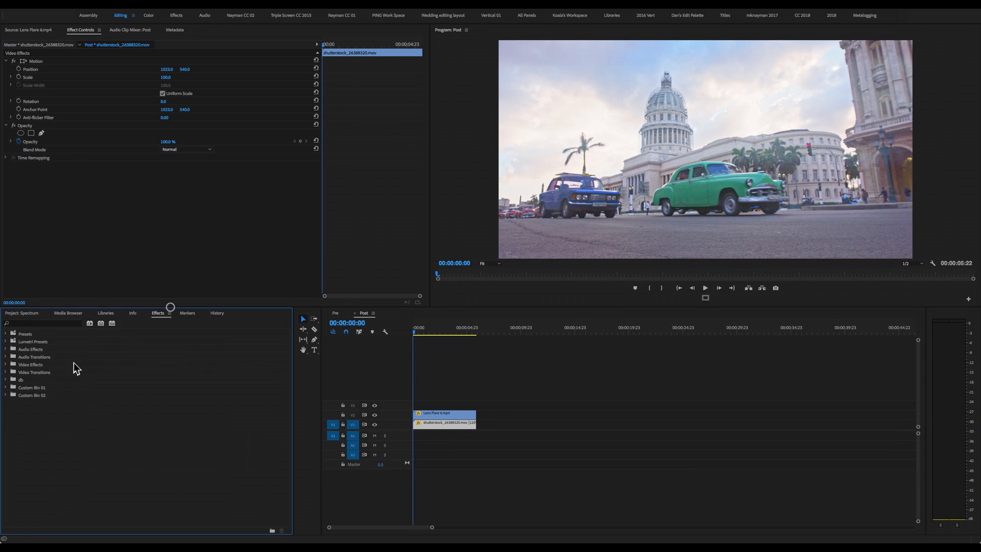
pyautogui.click(6, 364)
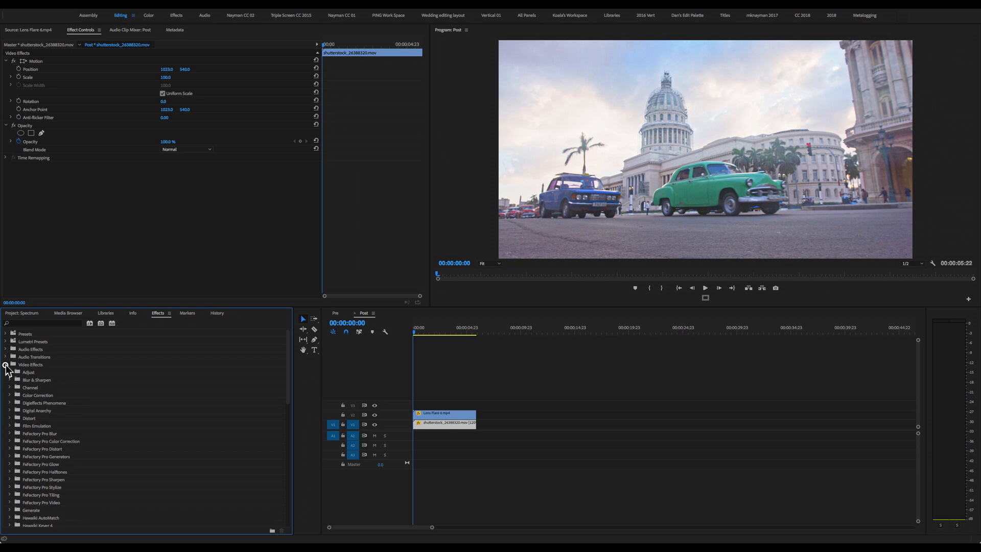
pyautogui.click(10, 395)
pyautogui.moveTo(34, 474); pyautogui.dragTo(460, 424)
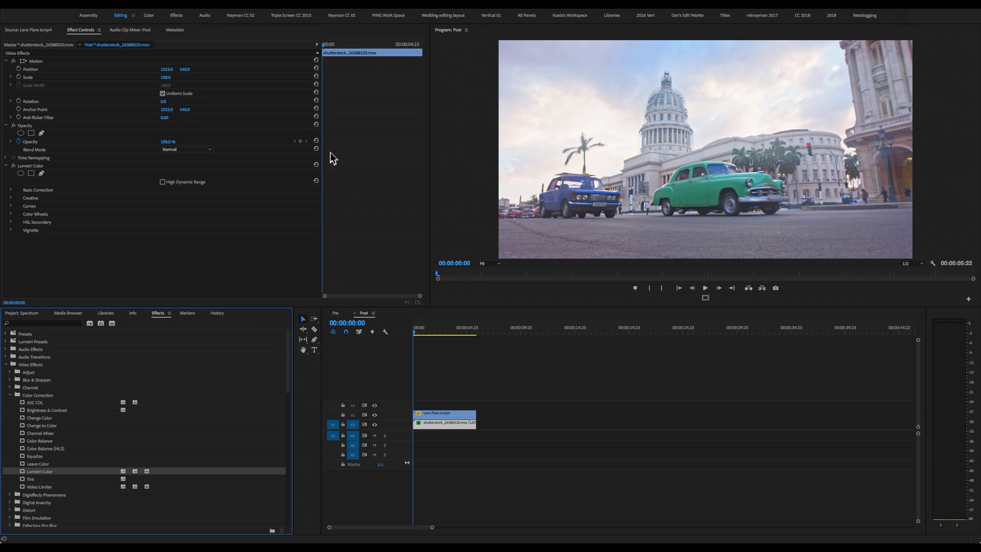
# Lower the street clip's Lumetri Creative saturation to 80 and darken its midtones with a two-point RGB curve.
pyautogui.click(11, 198)
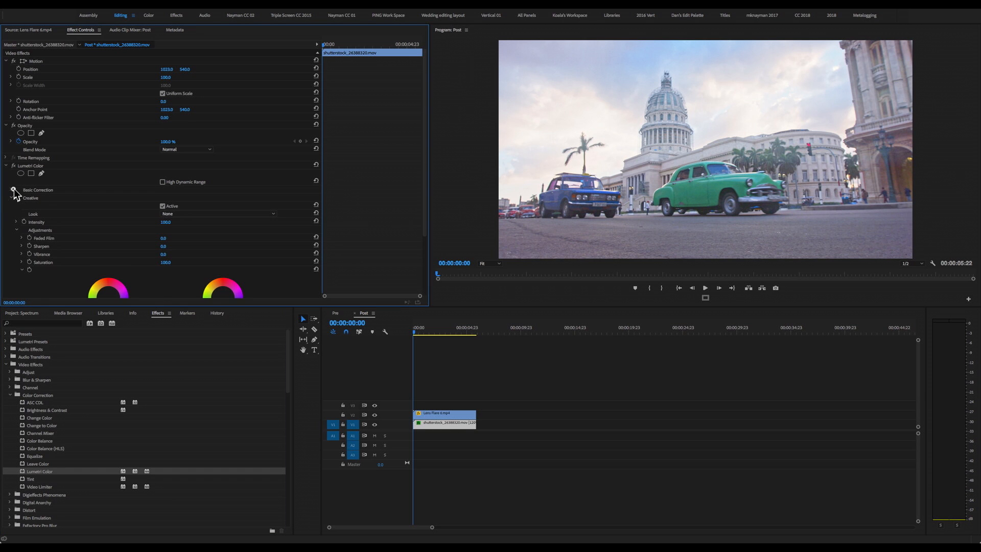
pyautogui.scroll(-5, 105, 215)
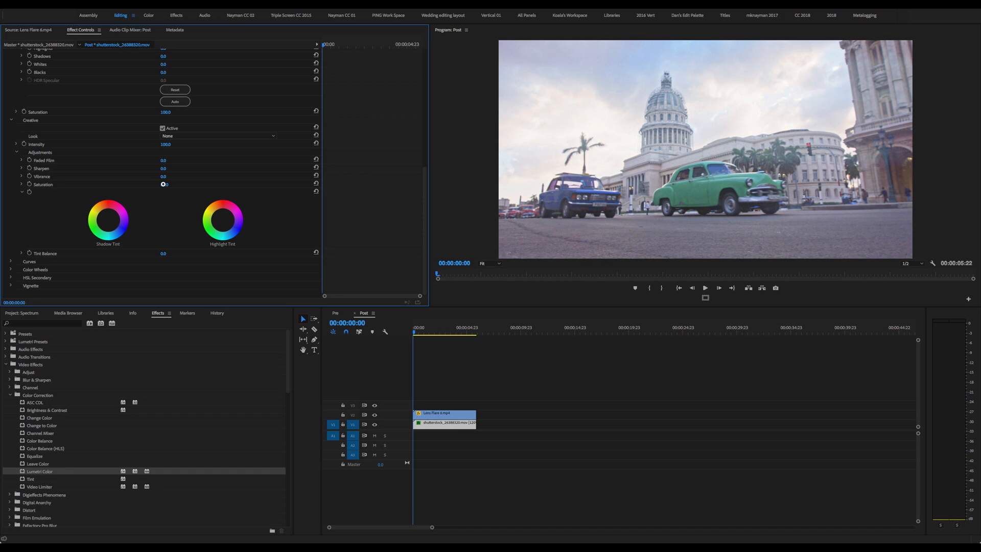
pyautogui.press('Return')
pyautogui.click(10, 261)
pyautogui.scroll(-5, 61, 224)
pyautogui.moveTo(173, 215); pyautogui.dragTo(153, 235)
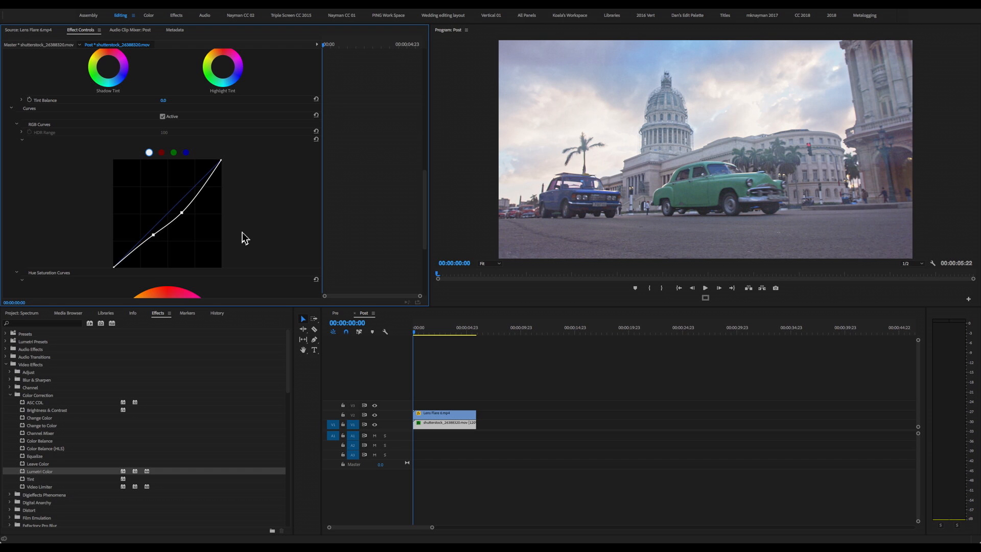
# Warm the street clip's Lumetri white balance temperature to about 52 and adjust its exposure.
pyautogui.scroll(10, 250, 227)
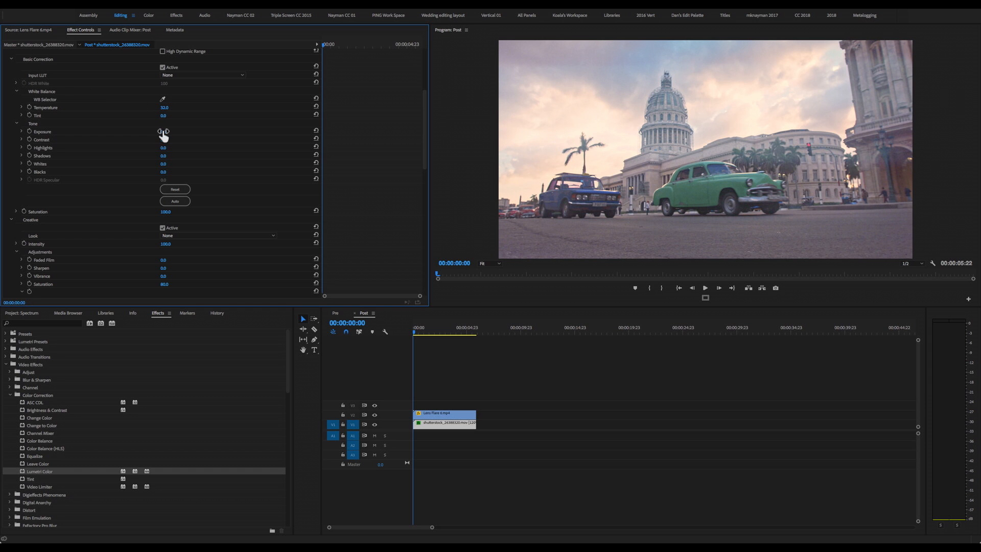
pyautogui.moveTo(163, 131); pyautogui.dragTo(163, 131)
pyautogui.click(17, 92)
pyautogui.click(16, 99)
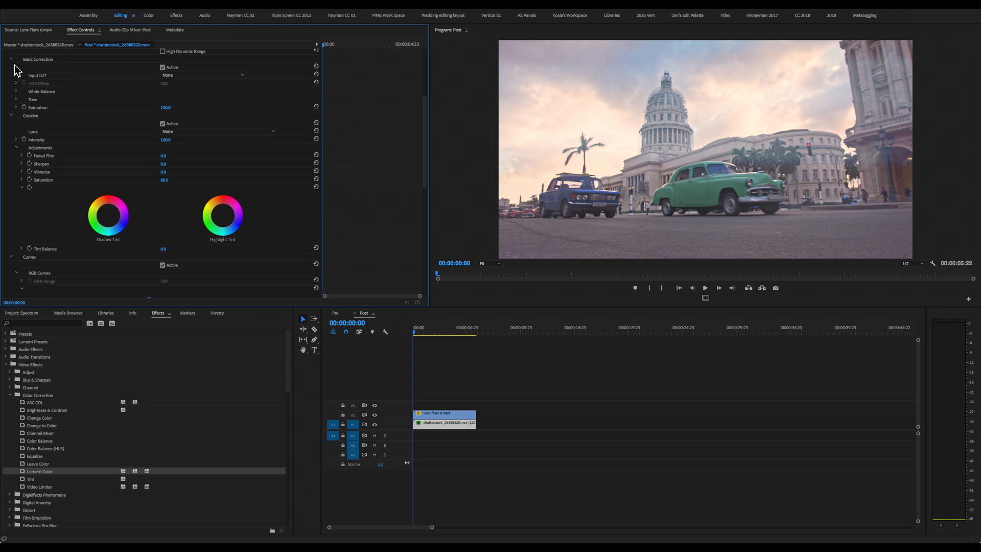
pyautogui.click(12, 116)
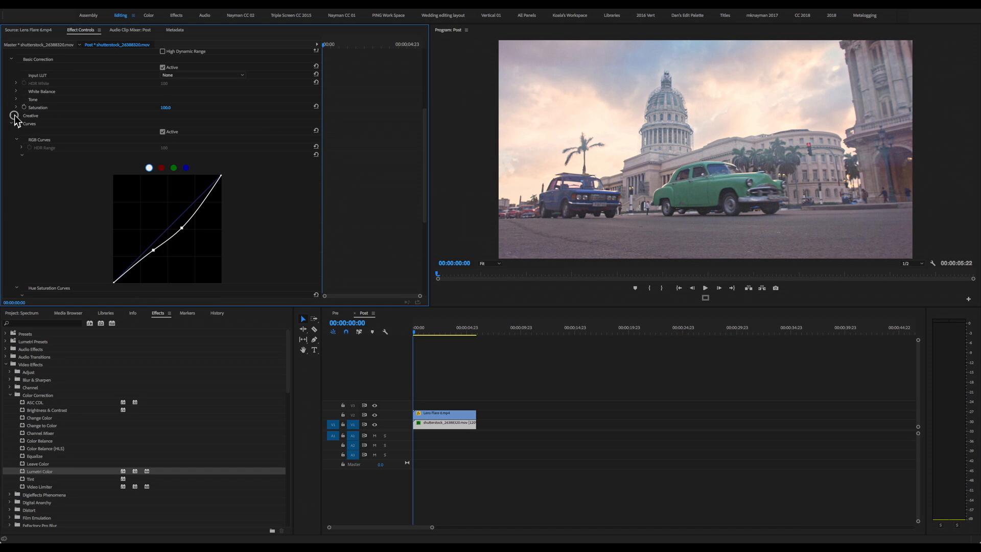
# Add a dark Lumetri vignette to the street clip with an amount of about -2.8 and roundness of about 36.
pyautogui.click(12, 124)
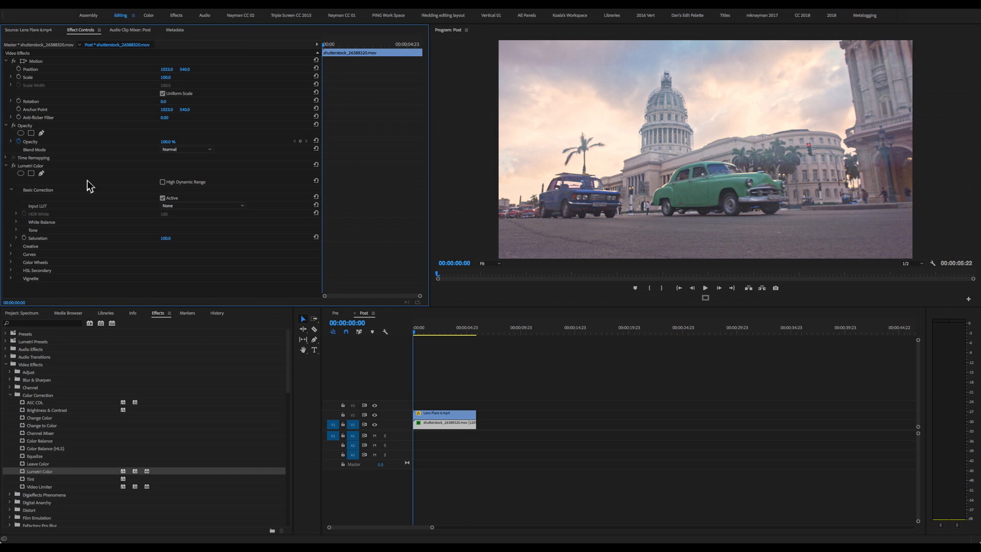
pyautogui.click(11, 278)
pyautogui.scroll(-3, 114, 213)
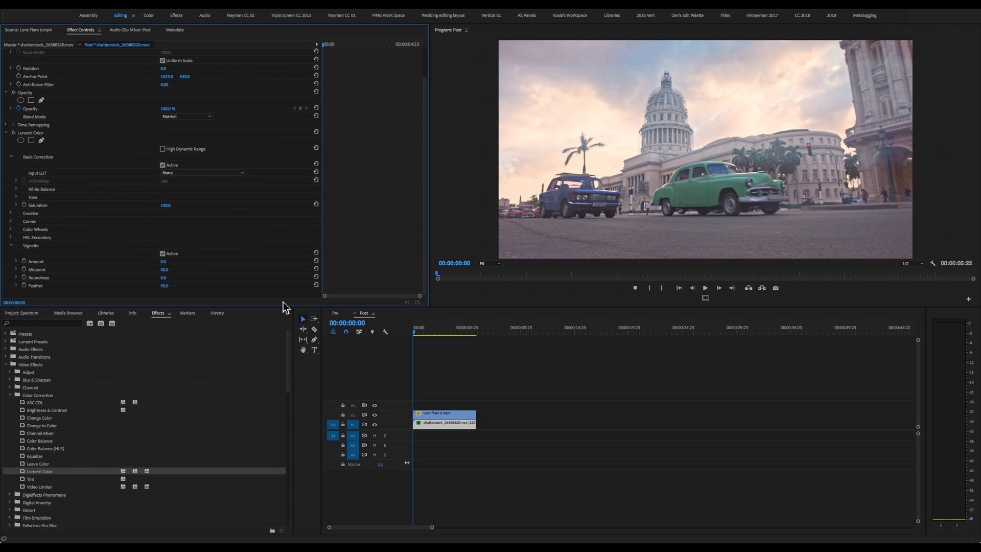
pyautogui.moveTo(164, 265); pyautogui.dragTo(163, 261)
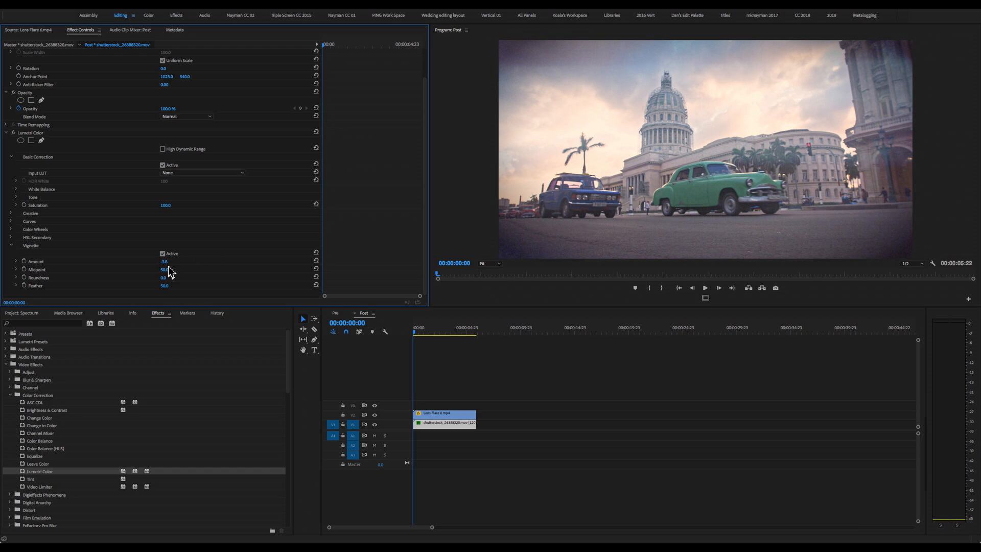
pyautogui.moveTo(166, 263); pyautogui.dragTo(168, 260)
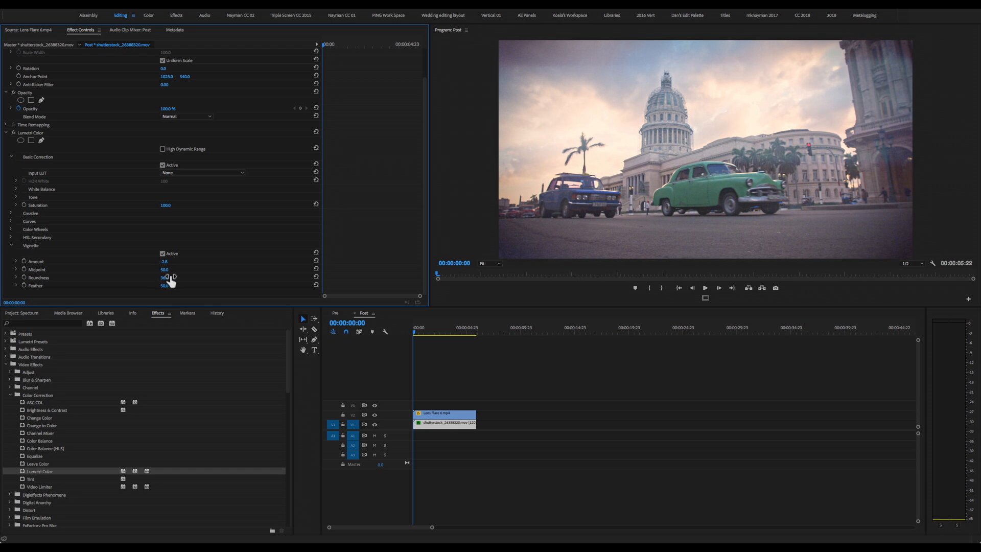
# Lower the playback resolution to 1/4 and play the Post sequence to check the graded street footage.
pyautogui.click(452, 355)
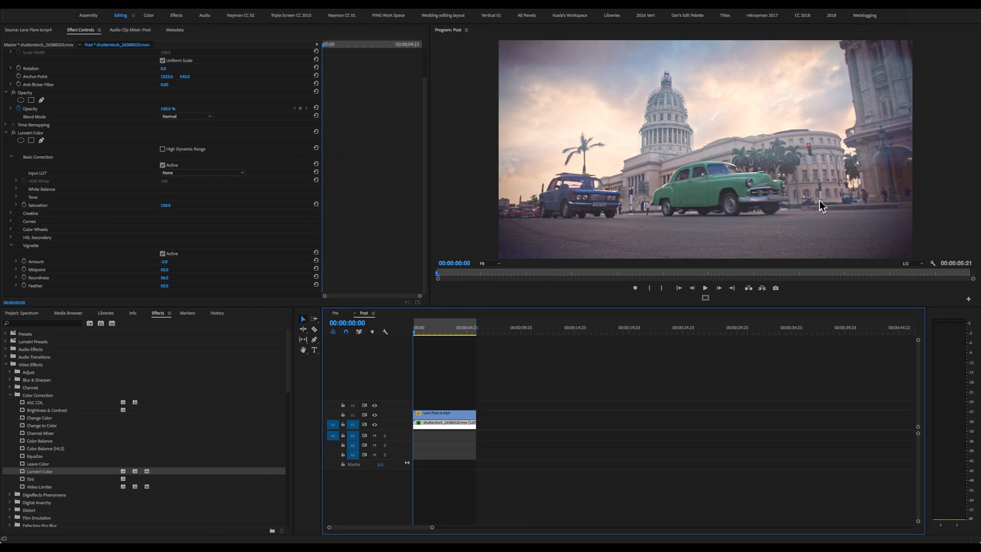
pyautogui.click(918, 264)
pyautogui.click(914, 281)
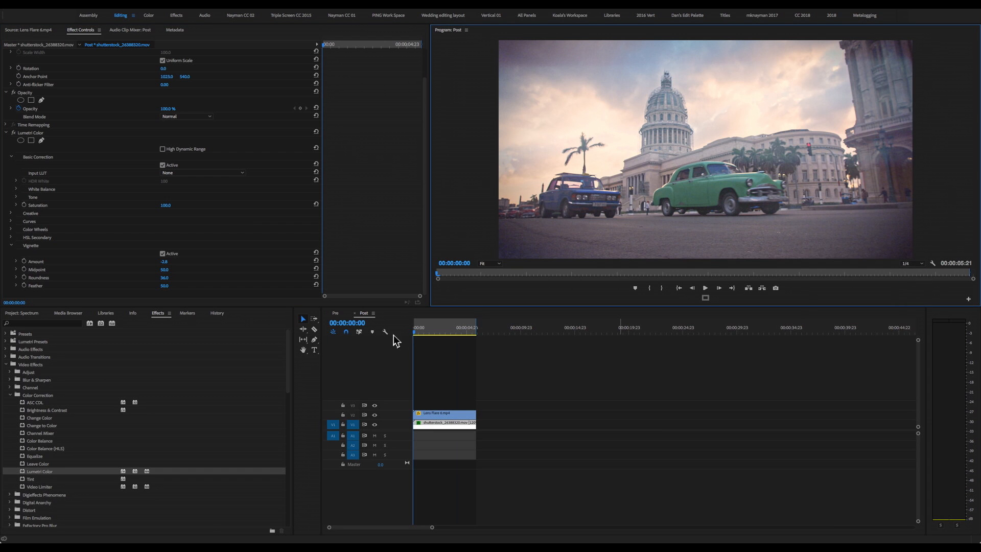
pyautogui.click(427, 350)
pyautogui.press('space')
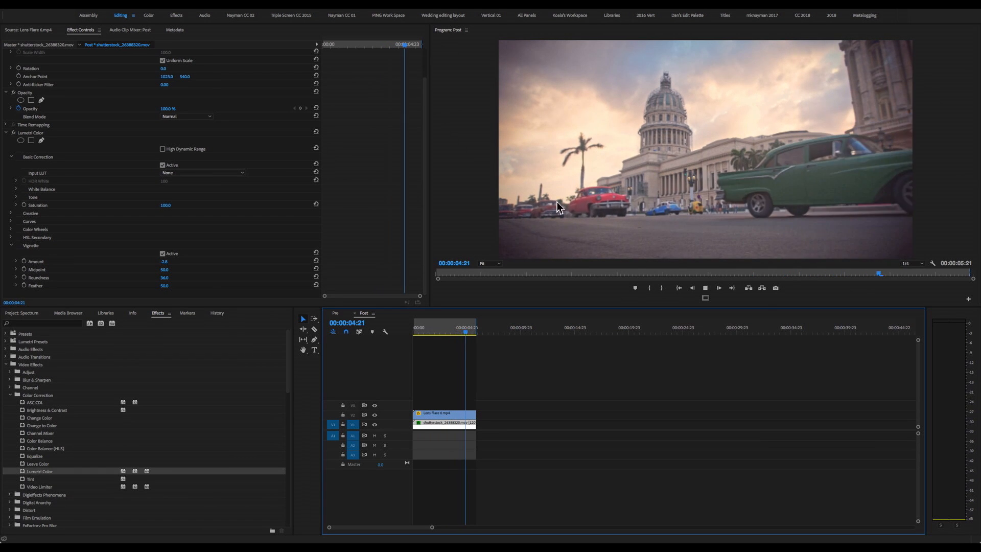
pyautogui.press('space')
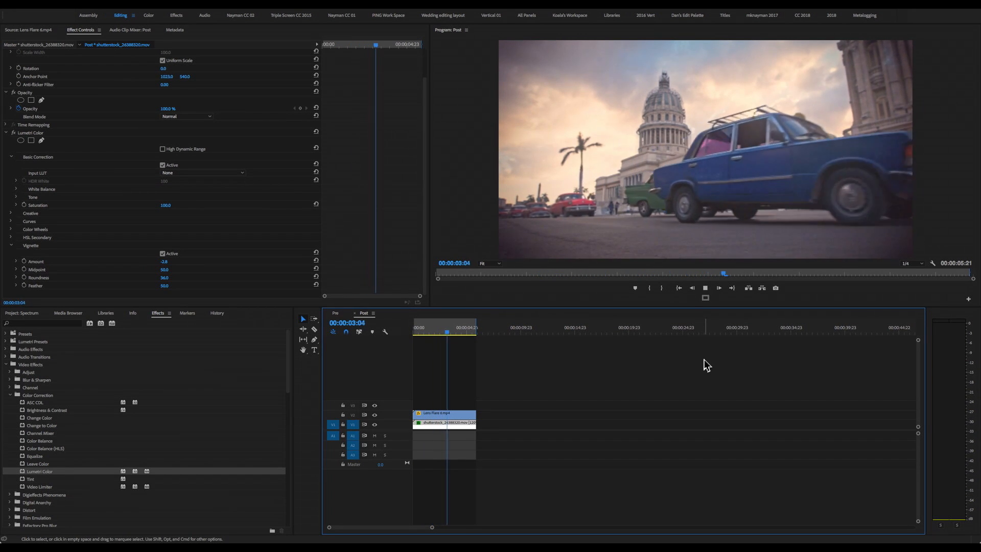
pyautogui.press('Home')
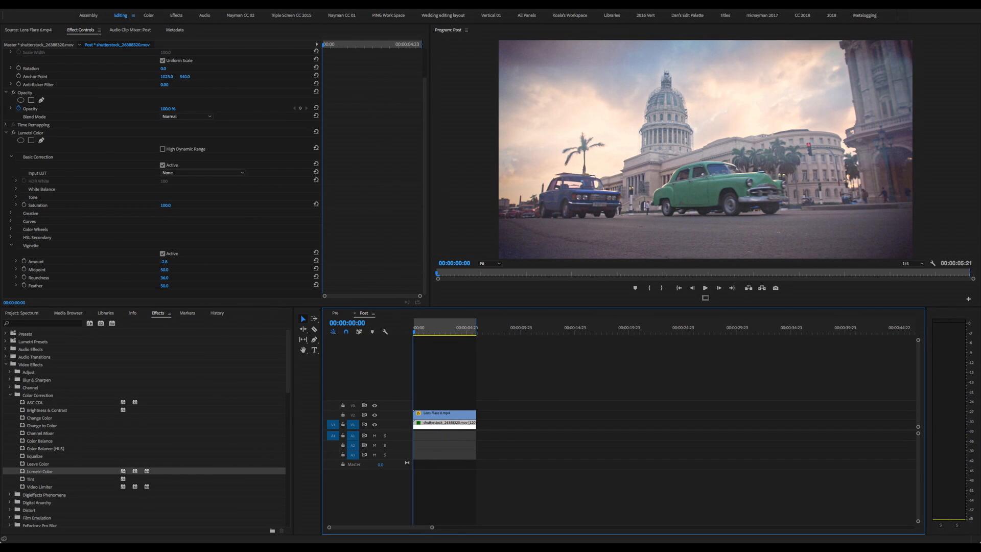
# Change the Post sequence's timebase to a higher frame rate and play the sequence through.
pyautogui.click(142, 8)
pyautogui.click(143, 9)
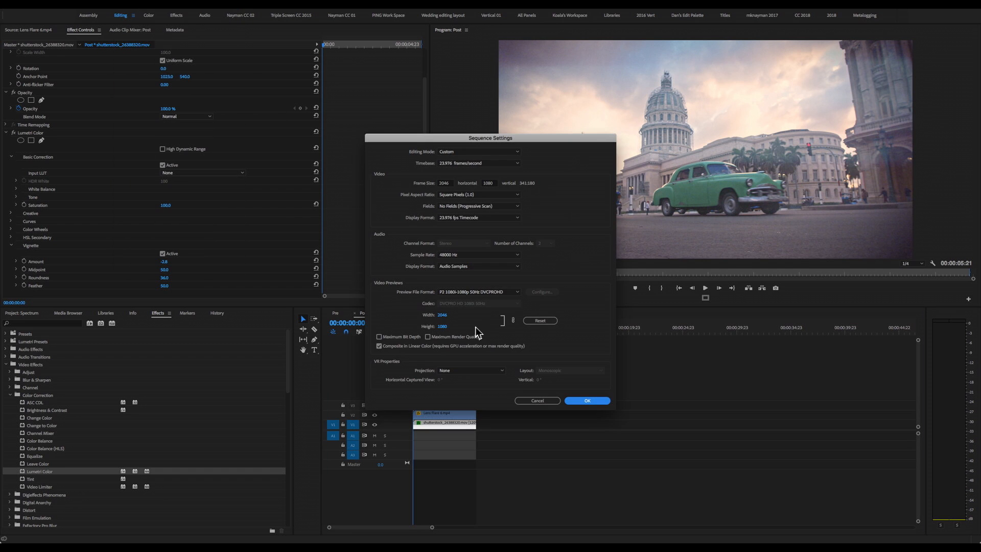
pyautogui.click(484, 164)
pyautogui.click(470, 194)
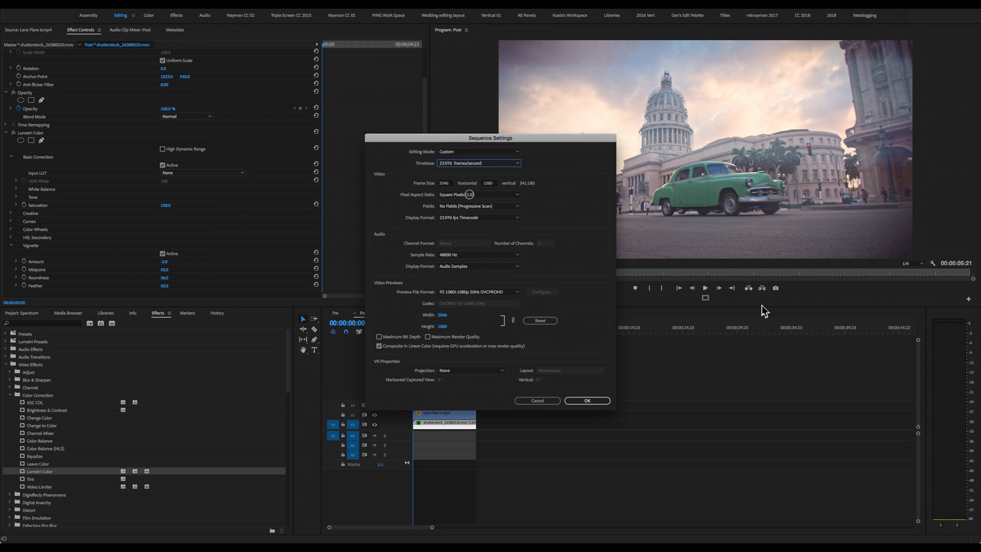
pyautogui.click(599, 402)
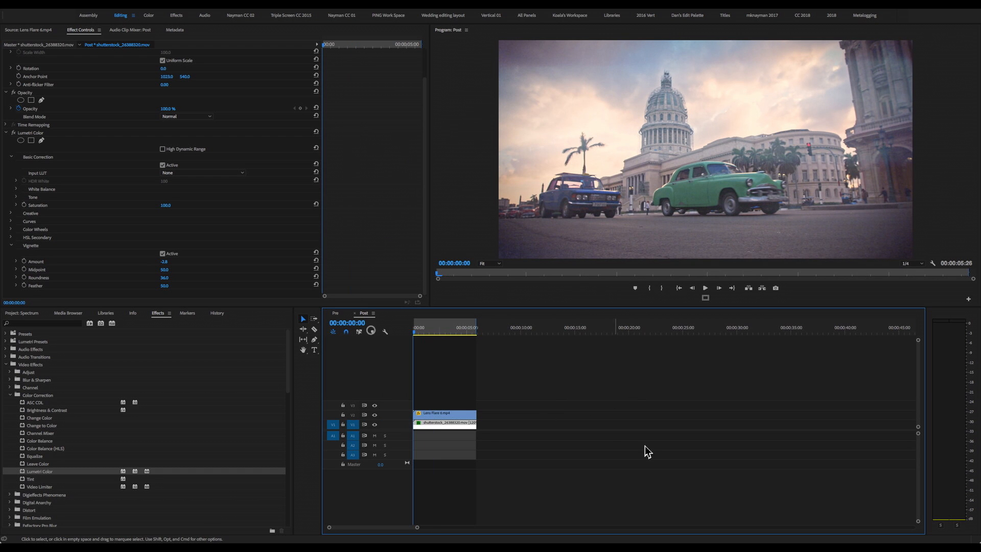
pyautogui.press('space')
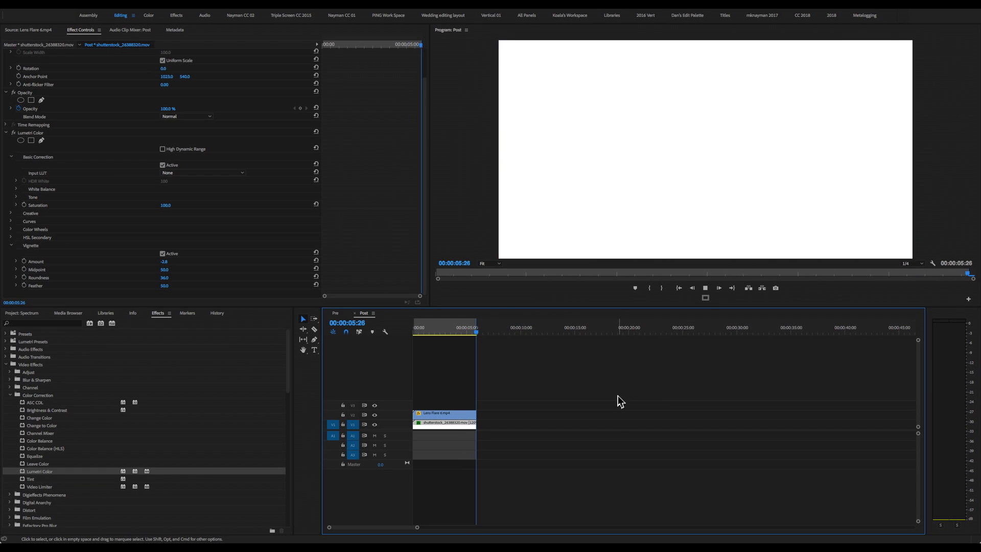
# Nest the lens flare clip and the street clip together into one nested sequence.
pyautogui.click(415, 327)
pyautogui.keyDown('shift'); pyautogui.click(448, 415); pyautogui.keyUp('shift')
pyautogui.rightClick(448, 417)
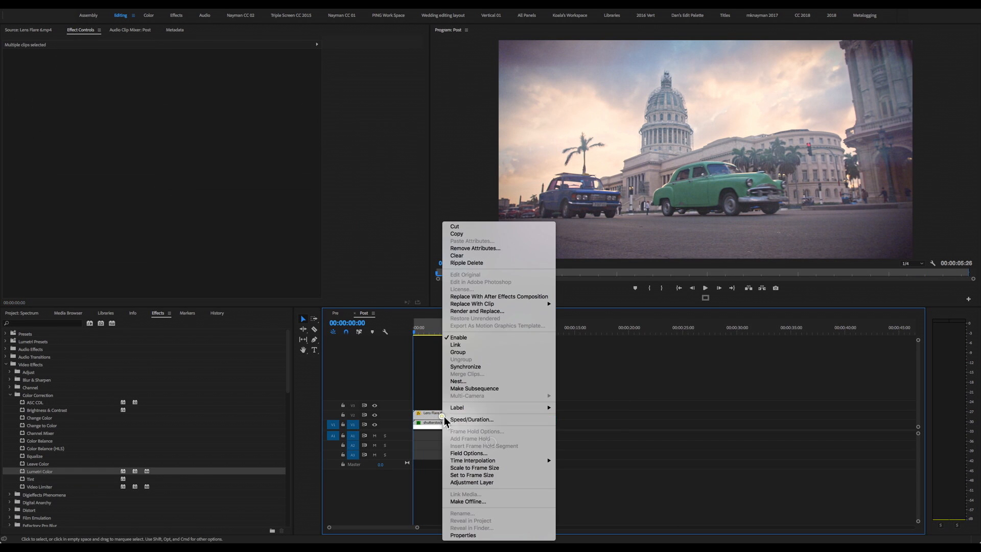
pyautogui.click(464, 381)
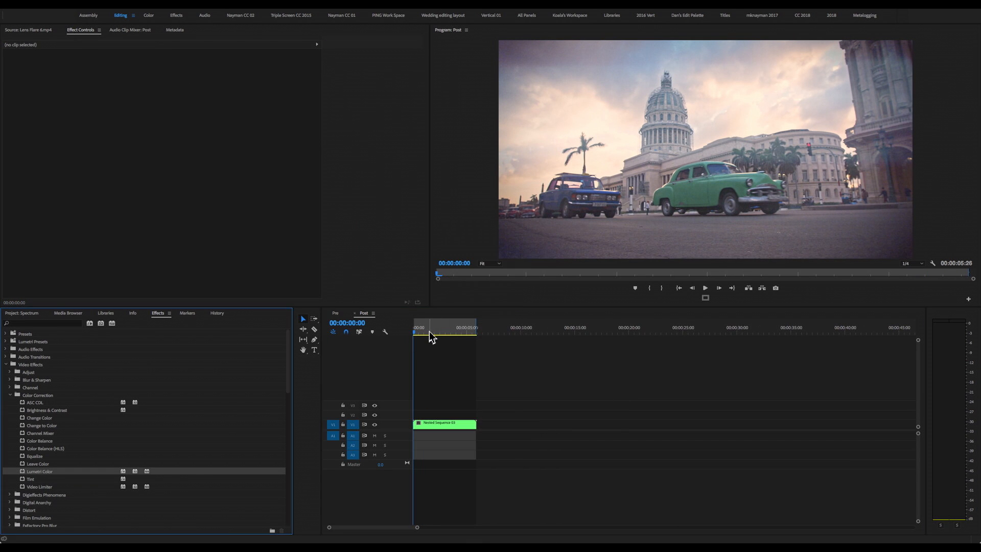
# Scale the nested street sequence up to 105.
pyautogui.click(445, 426)
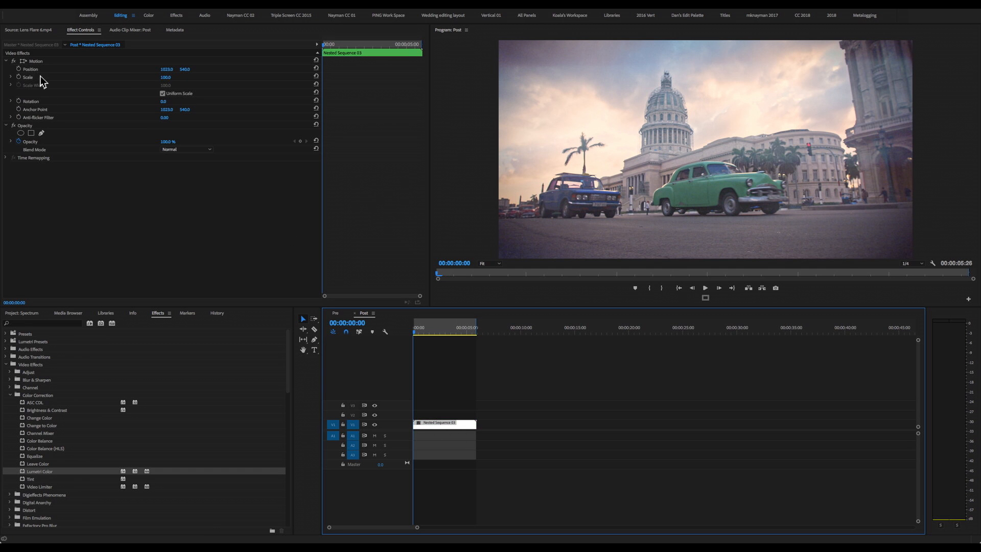
pyautogui.click(169, 75)
pyautogui.write('105')
pyautogui.press('Return')
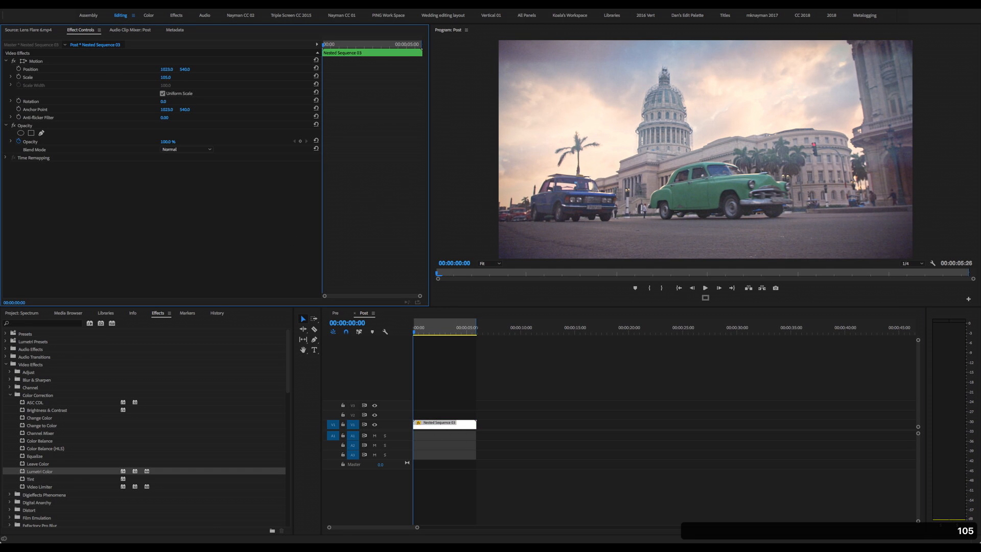
# Keyframe the nested sequence's horizontal position from 1067 at the start to a lower value at the clip's end, and play the move.
pyautogui.moveTo(162, 70); pyautogui.dragTo(184, 70)
pyautogui.click(18, 69)
pyautogui.moveTo(359, 43); pyautogui.dragTo(406, 44)
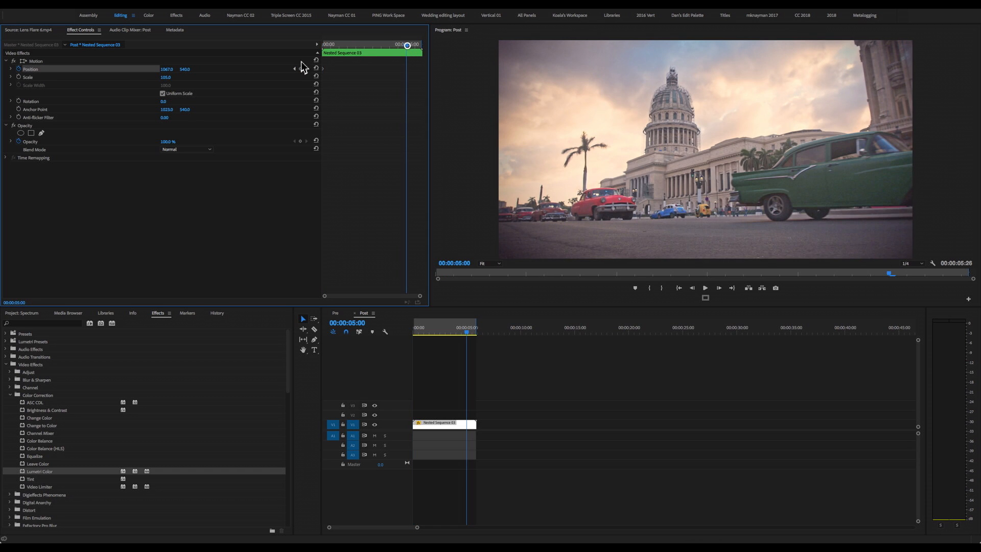
pyautogui.moveTo(170, 70)
pyautogui.mouseDown()
pyautogui.moveTo(156, 69)
pyautogui.moveTo(171, 69)
pyautogui.mouseUp()
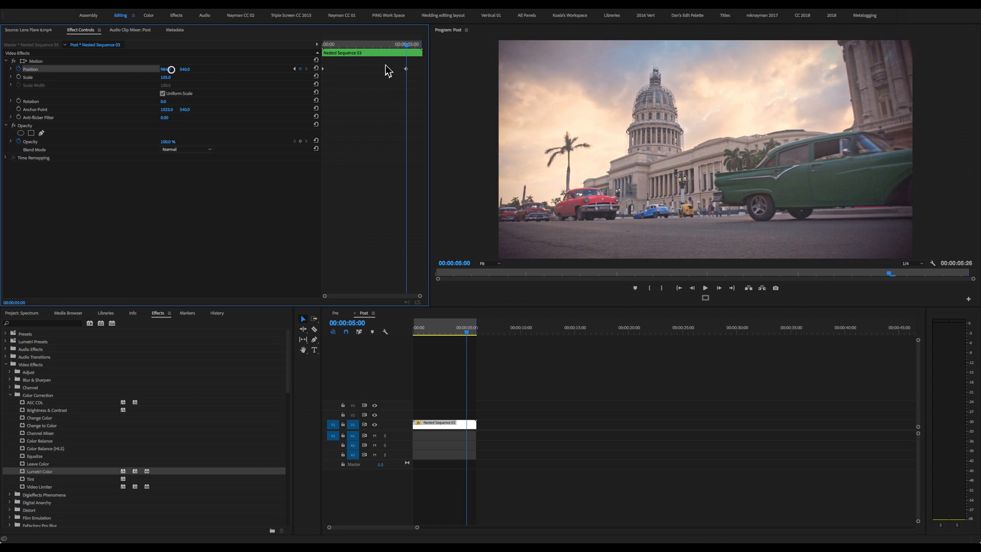
pyautogui.moveTo(396, 45); pyautogui.dragTo(234, 39)
pyautogui.press('space')
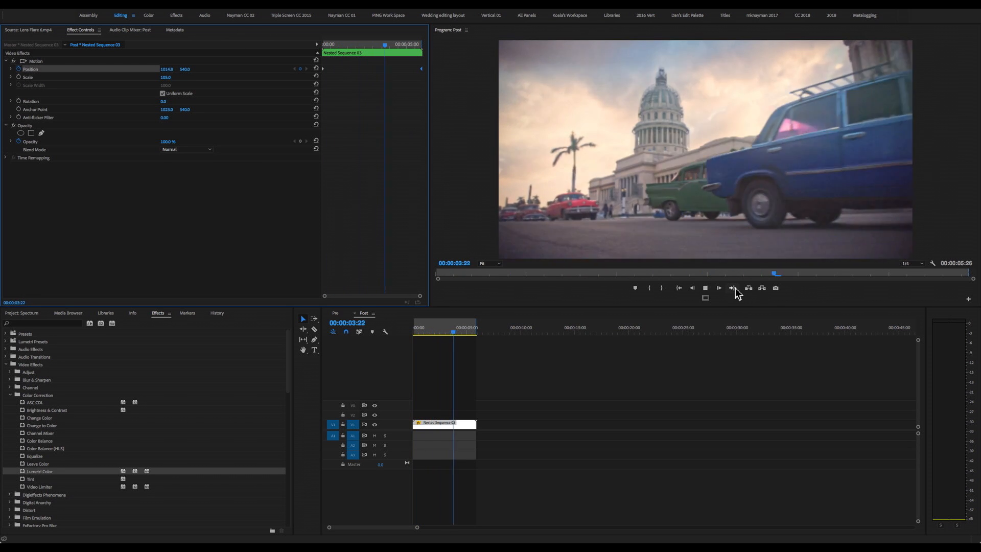
# Switch to Final Cut Pro, play the van footage in the Spectrum project and return to its start.
pyautogui.press('space')
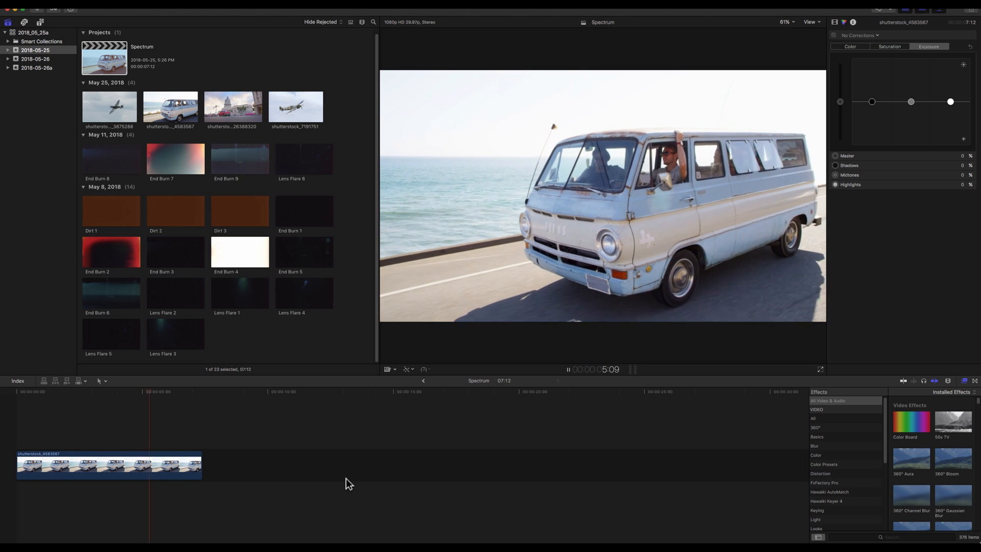
pyautogui.press('space')
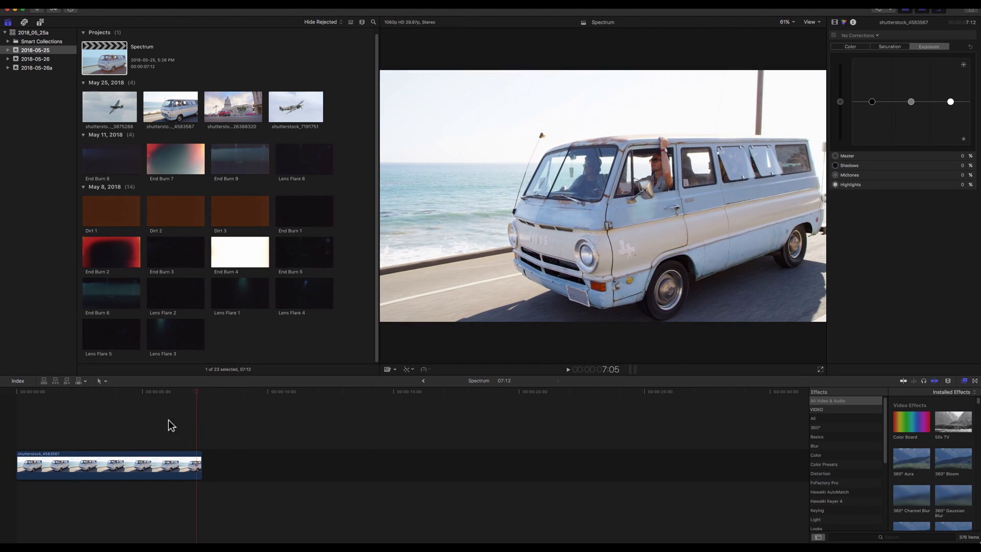
pyautogui.press('Home')
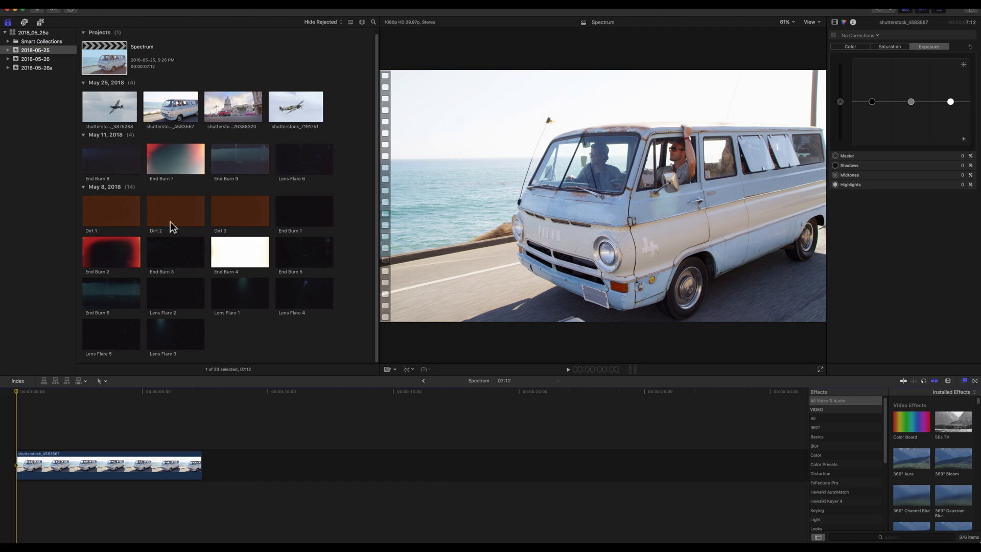
# Connect the Dirt 1 clip above the van clip at the timeline's start and try to extend it to the van clip's end.
pyautogui.moveTo(118, 213); pyautogui.dragTo(9, 437)
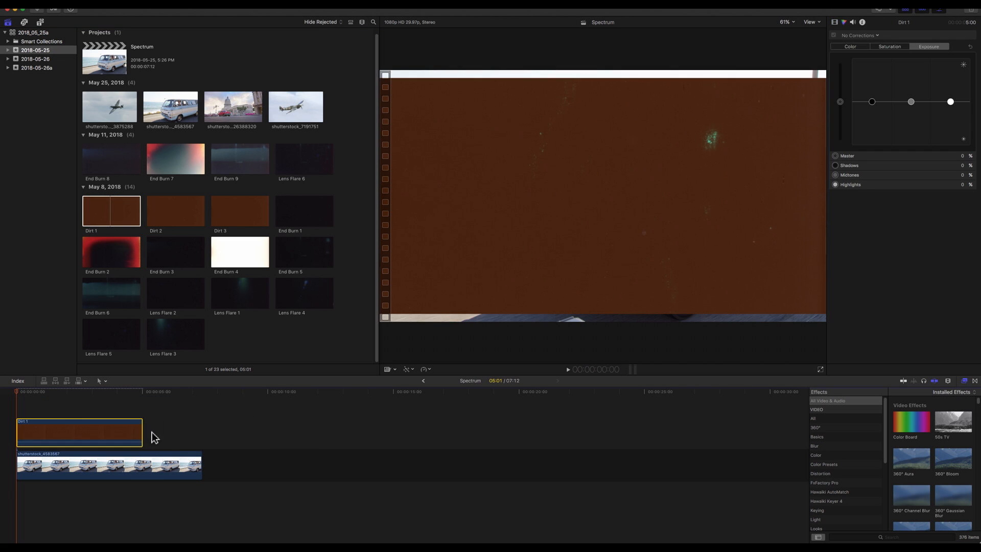
pyautogui.moveTo(142, 429); pyautogui.dragTo(175, 428)
pyautogui.rightClick(107, 431)
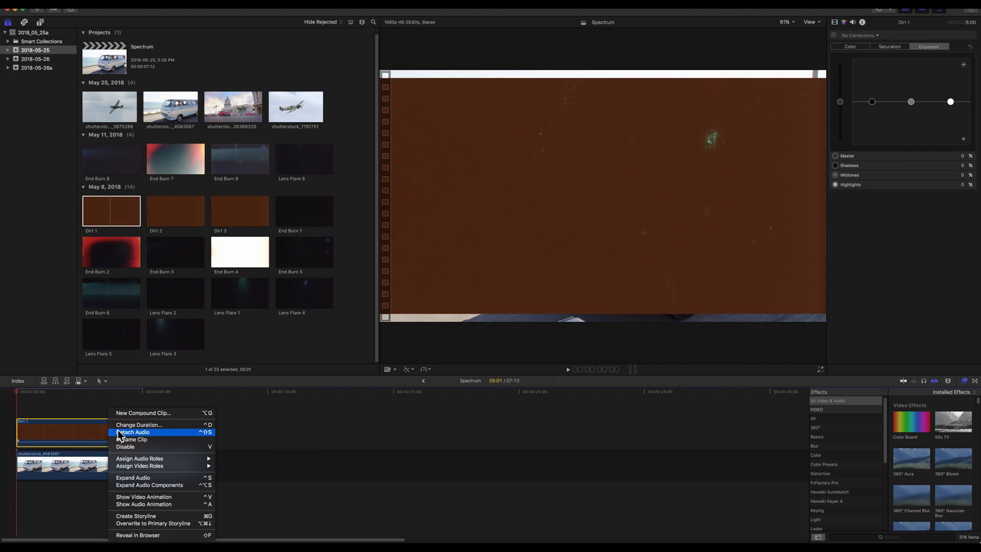
pyautogui.click(88, 425)
# Slow the Dirt 1 clip to 50% and set its retiming video quality to Optical Flow.
pyautogui.click(428, 369)
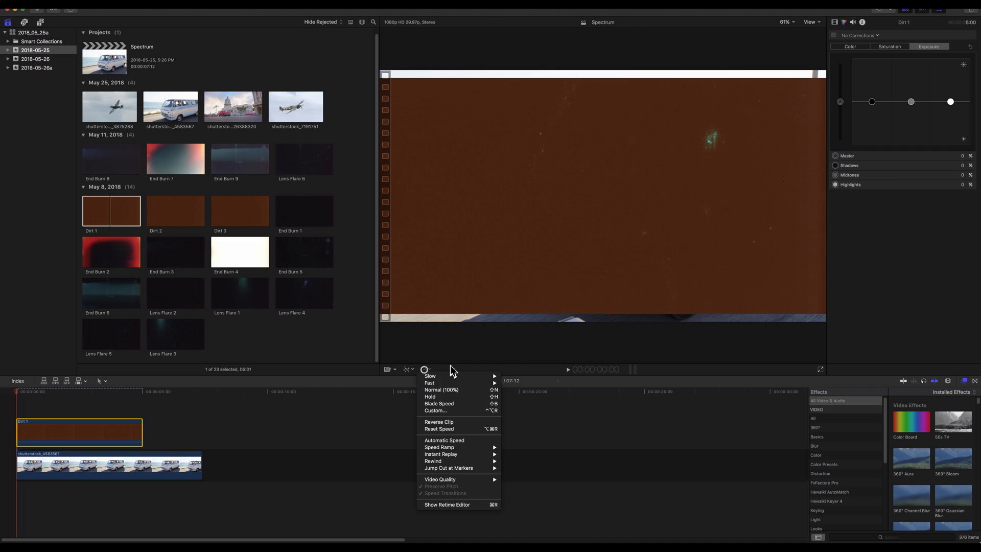
pyautogui.moveTo(451, 381)
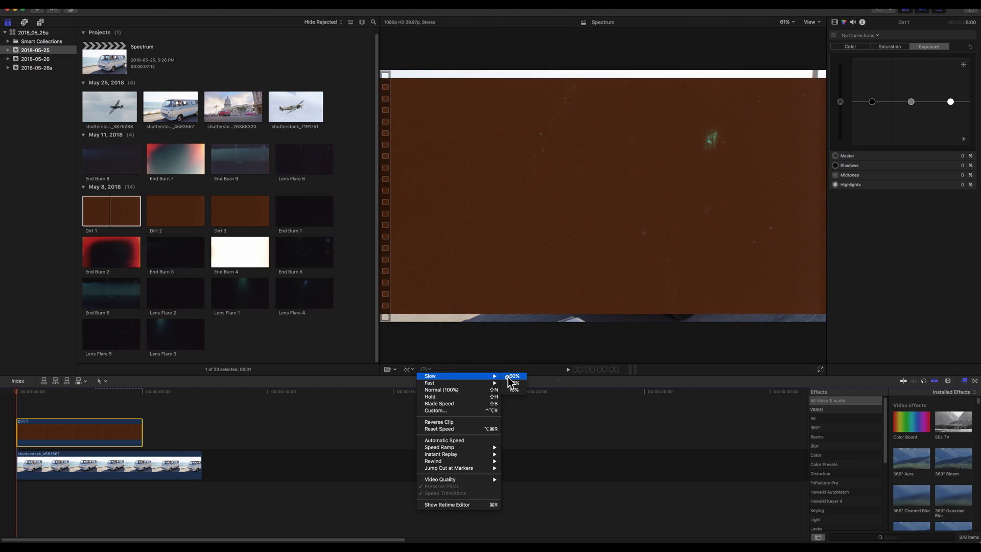
pyautogui.click(509, 377)
pyautogui.click(425, 369)
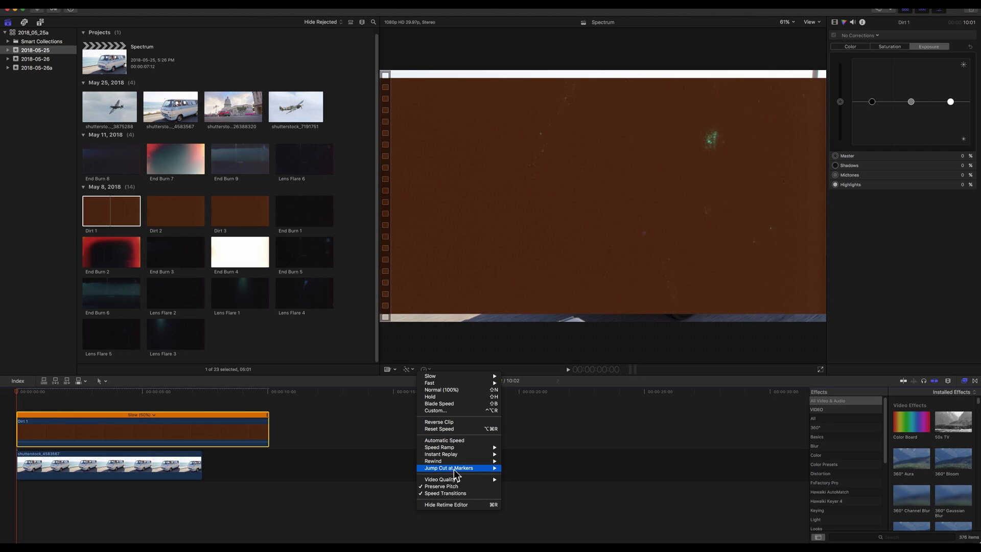
pyautogui.moveTo(455, 480)
pyautogui.click(522, 492)
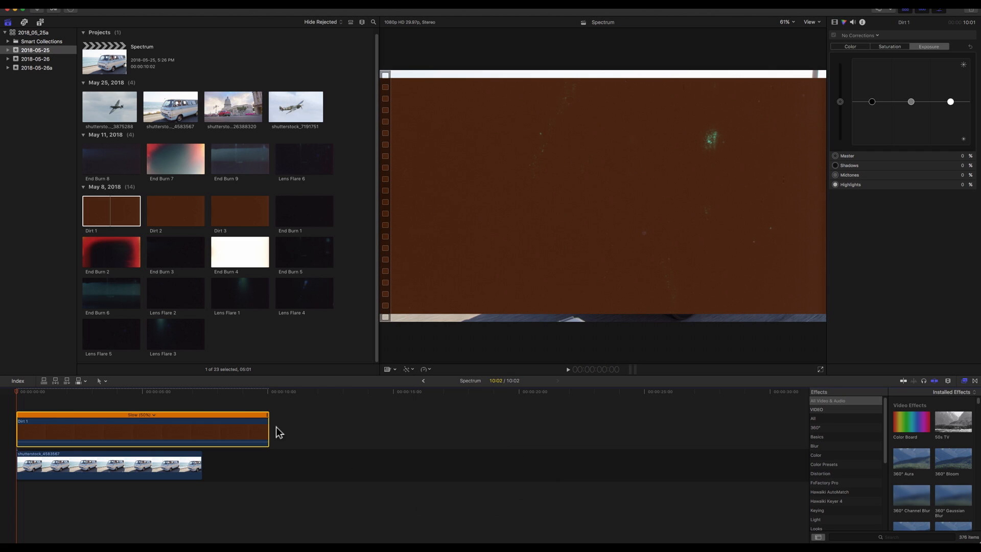
# Trim the slowed Dirt 1 clip to the van clip's end and scale it to 115% to fill the frame.
pyautogui.moveTo(270, 428); pyautogui.dragTo(200, 424)
pyautogui.click(7, 391)
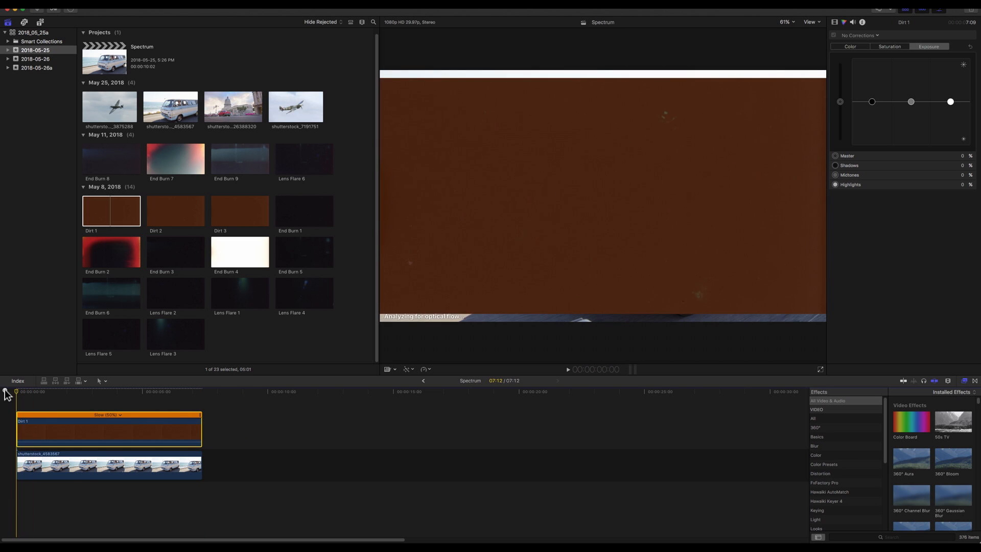
pyautogui.click(141, 429)
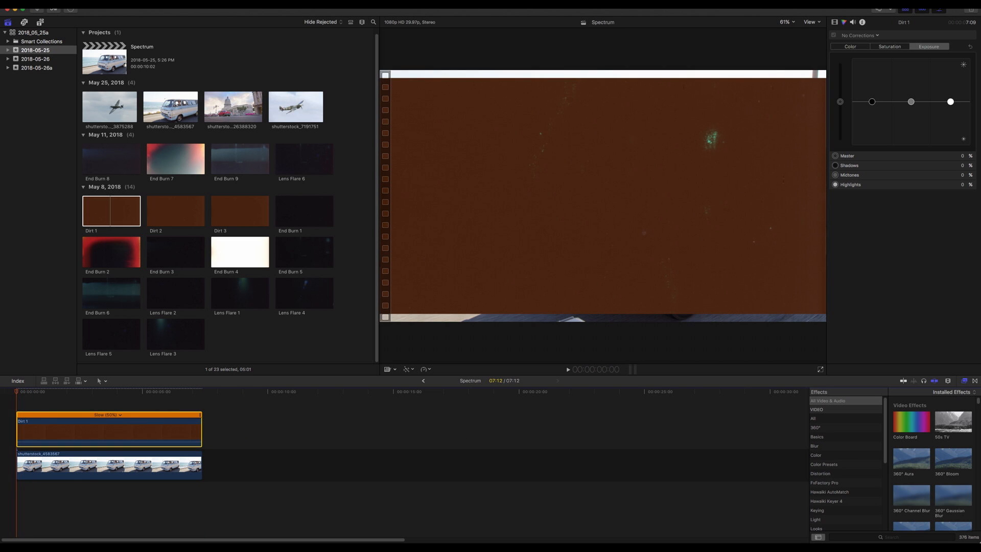
pyautogui.press('super+6')
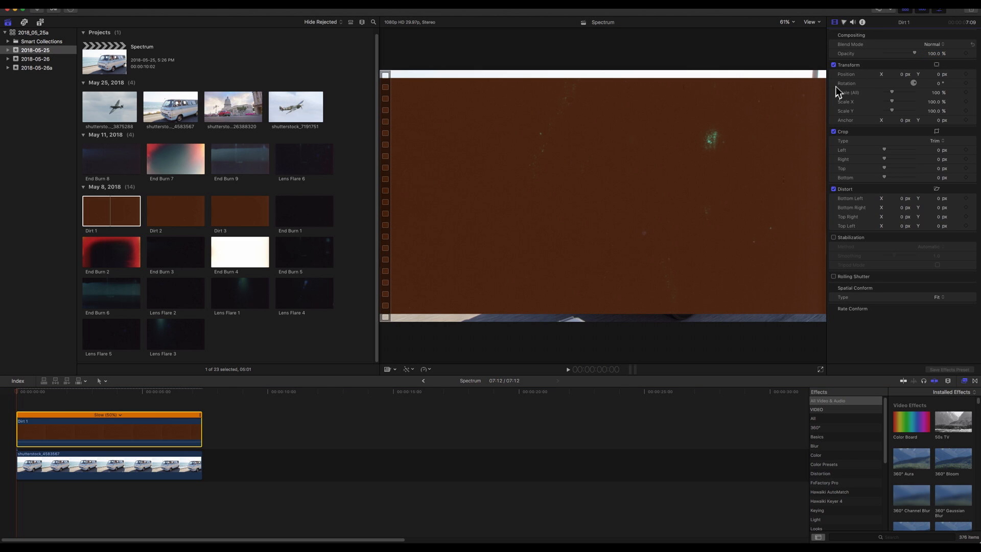
pyautogui.moveTo(892, 93); pyautogui.dragTo(893, 92)
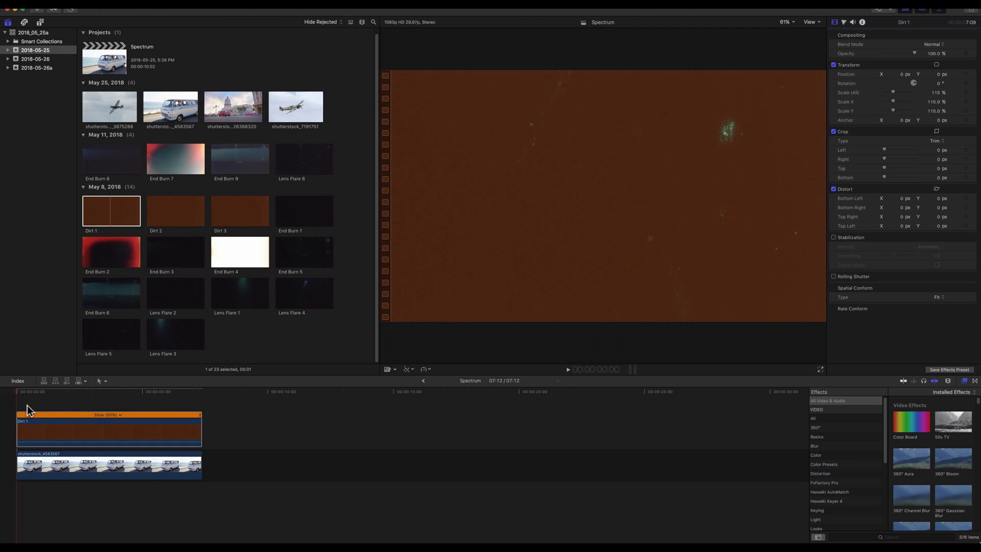
# Play the timeline from the start to check the enlarged Dirt 1 overlay.
pyautogui.click(119, 392)
pyautogui.press('Home')
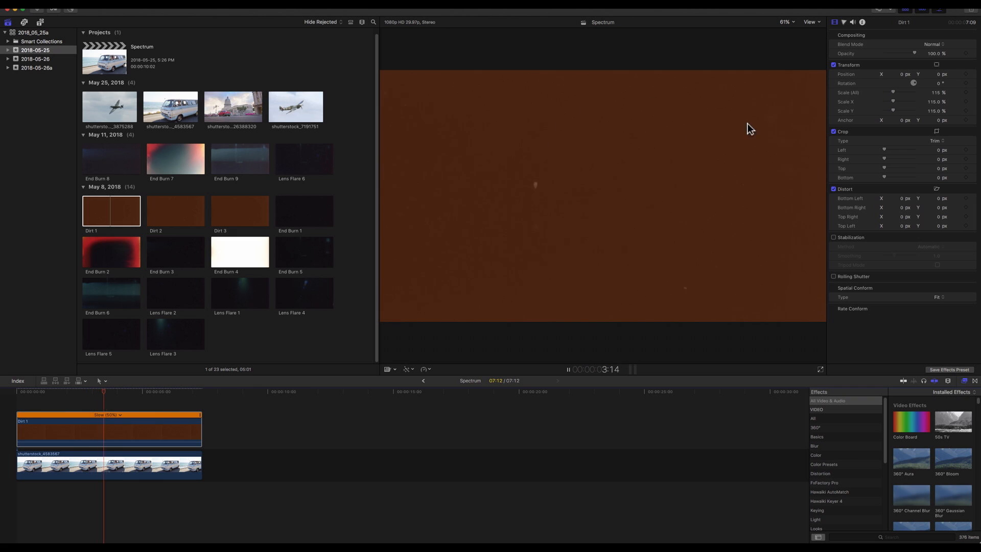
pyautogui.press('space')
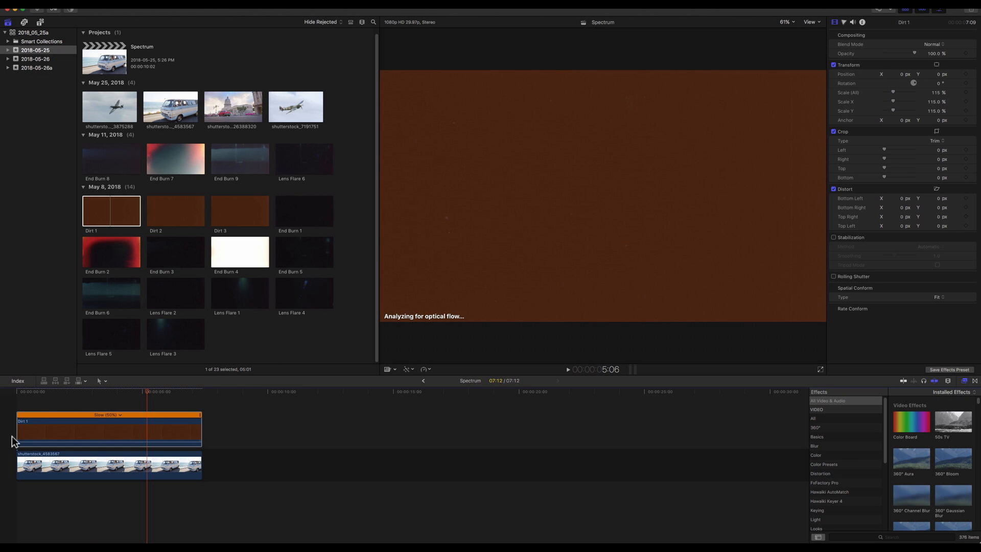
# Try the Screen blend mode on the Dirt 1 clip and play the overlay from the start.
pyautogui.moveTo(17, 391); pyautogui.dragTo(48, 390)
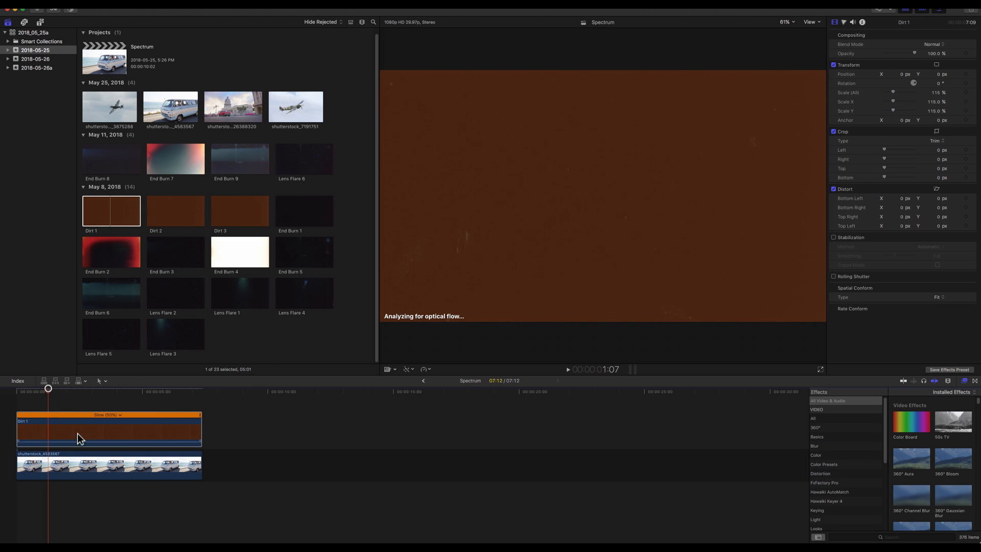
pyautogui.click(941, 44)
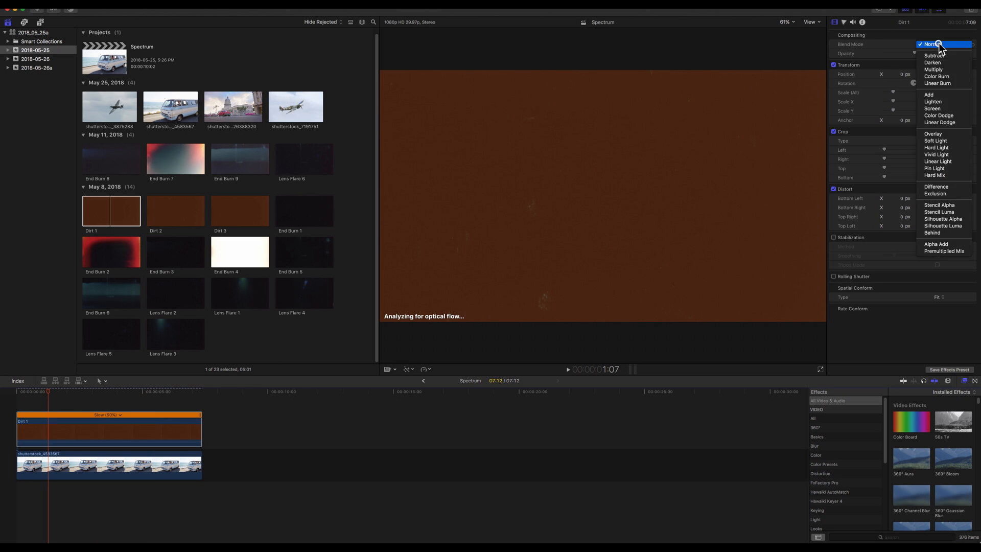
pyautogui.click(942, 109)
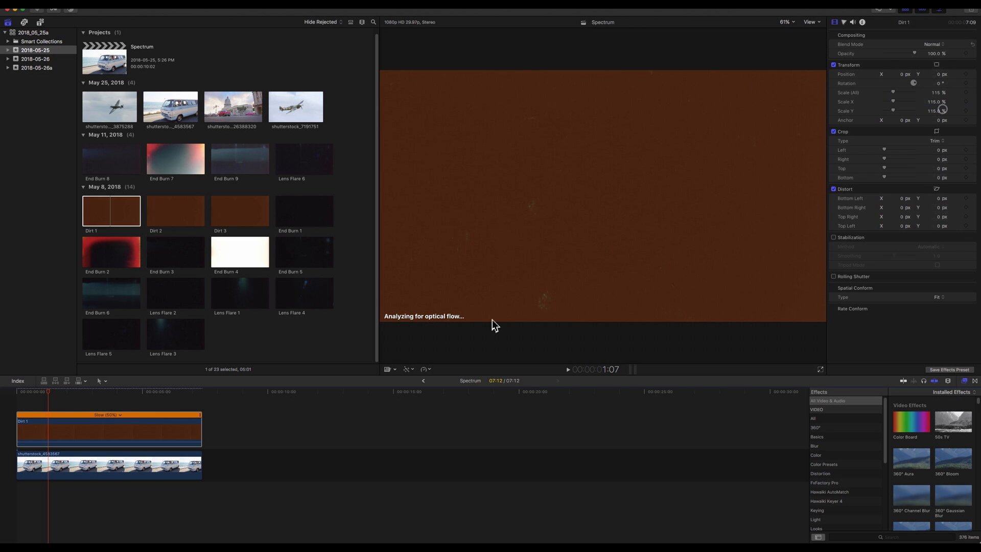
pyautogui.click(3, 394)
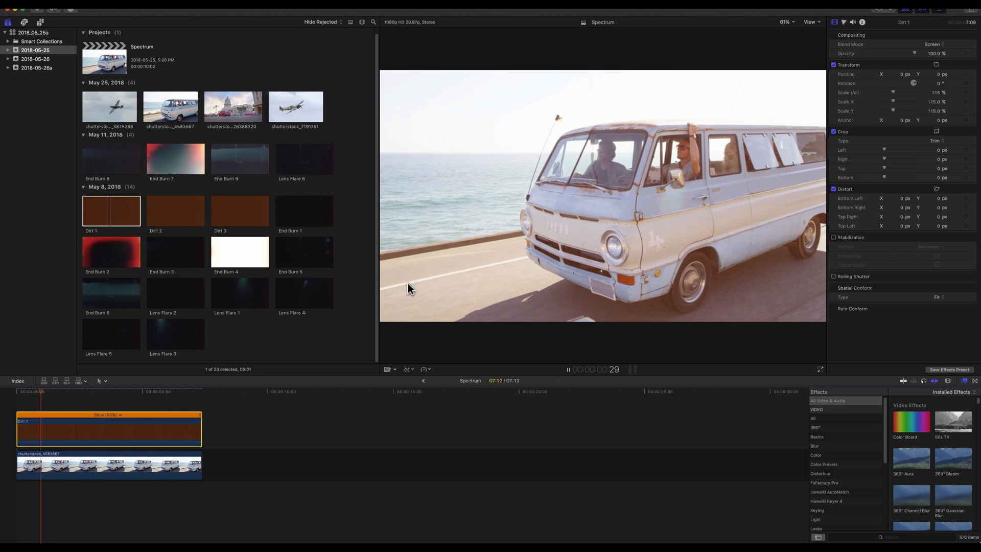
pyautogui.press('space')
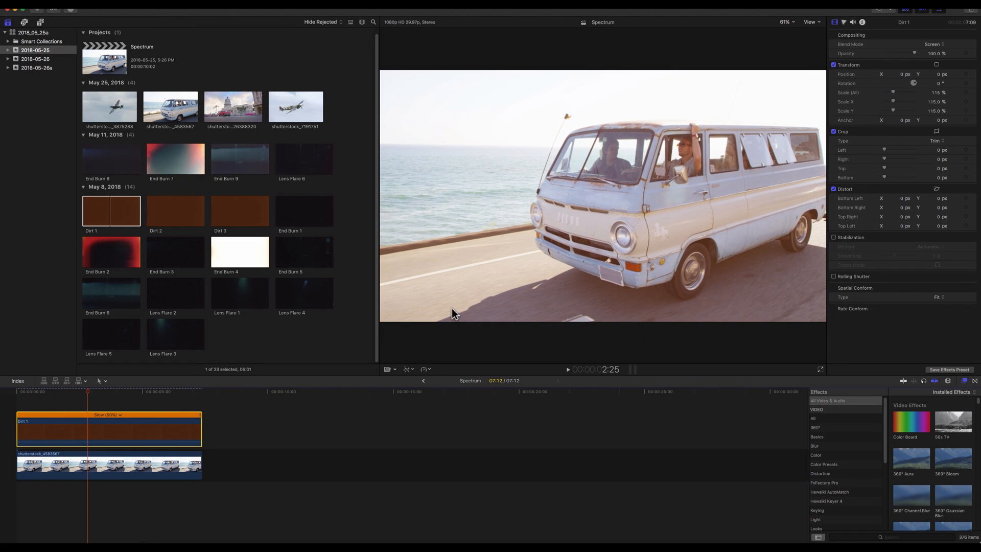
# Set the Dirt 1 clip's blend mode to Exclusion and play the timeline from the start to check the dirt.
pyautogui.click(920, 44)
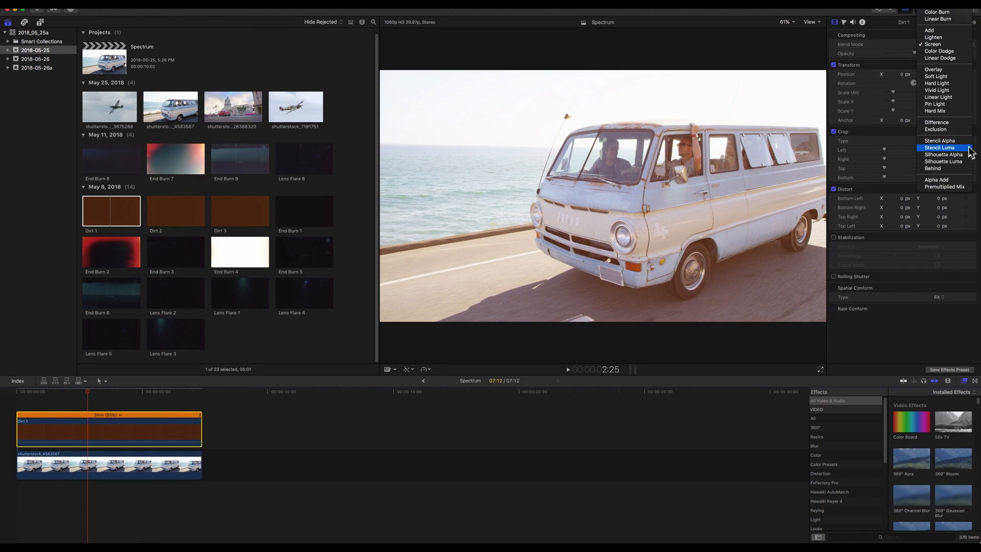
pyautogui.click(948, 129)
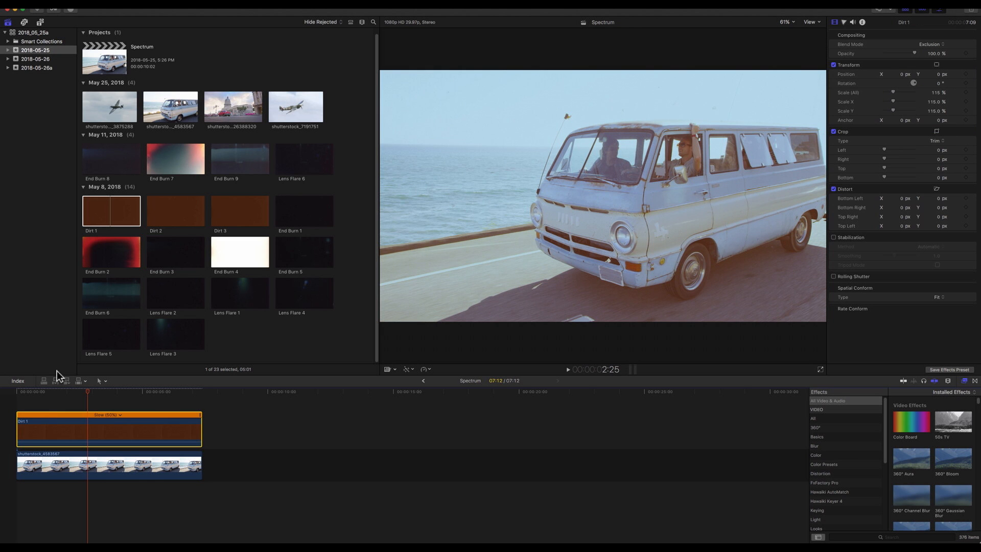
pyautogui.press('Home')
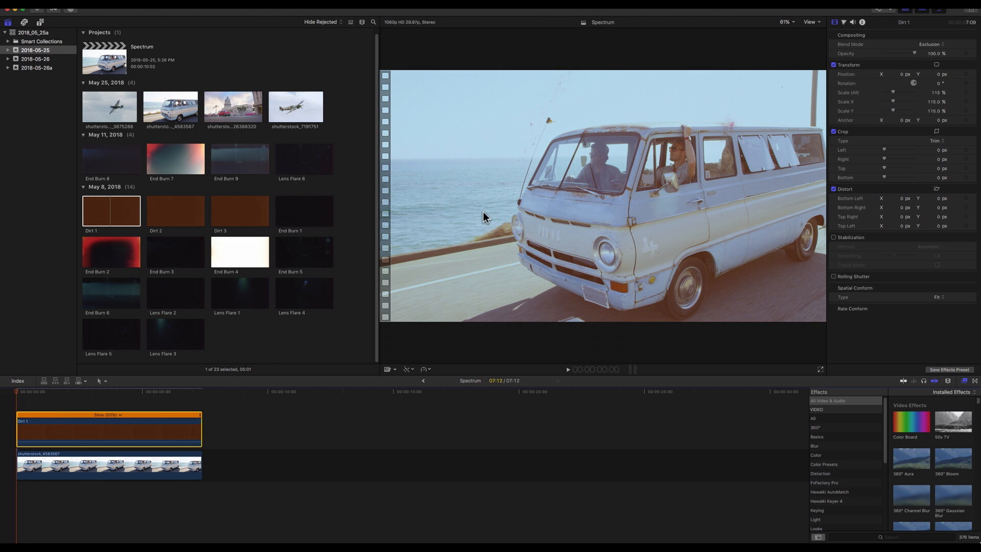
pyautogui.moveTo(48, 394); pyautogui.dragTo(17, 397)
pyautogui.press('space')
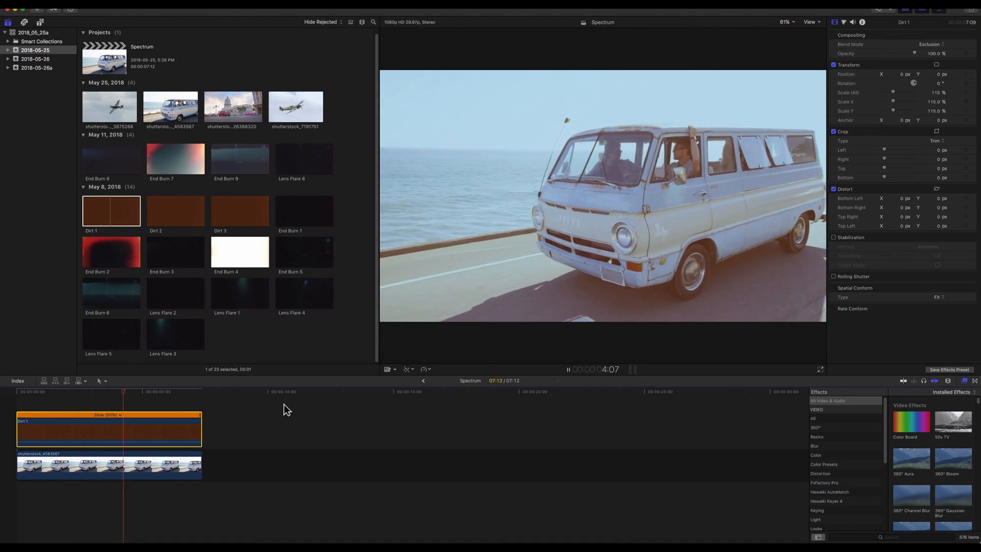
pyautogui.press('space')
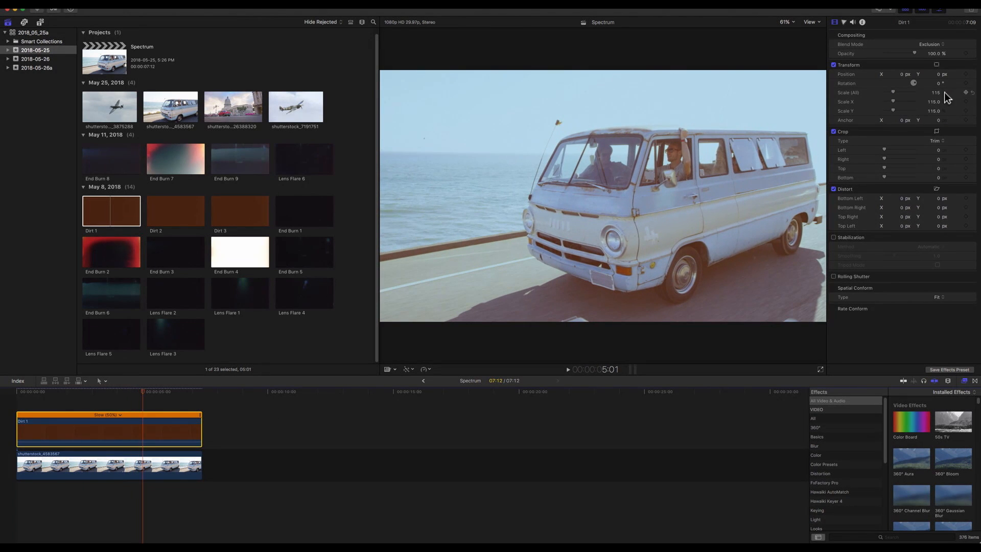
# Try the Soft Light, Screen and Vivid Light blend modes on the Dirt 1 clip and preview the look.
pyautogui.click(931, 44)
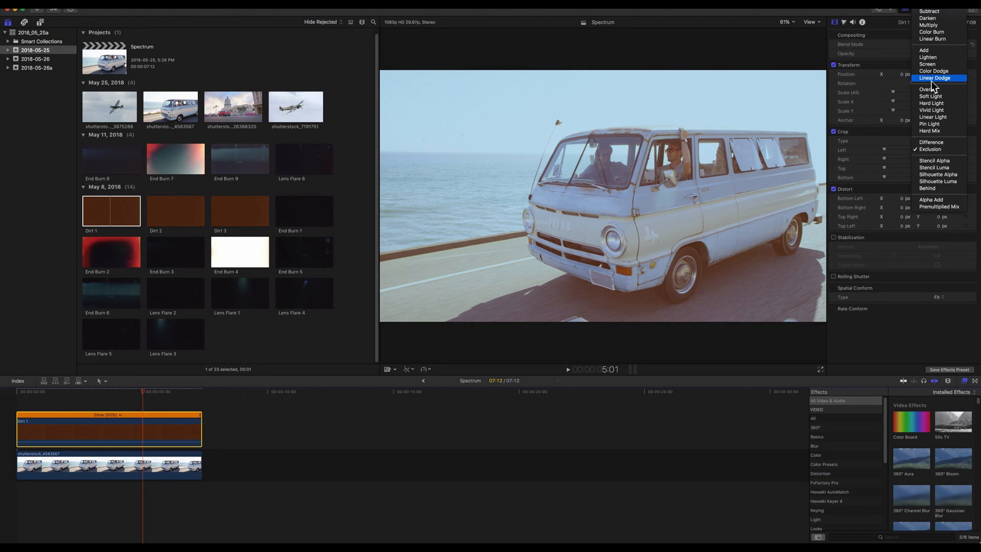
pyautogui.click(931, 96)
pyautogui.click(934, 44)
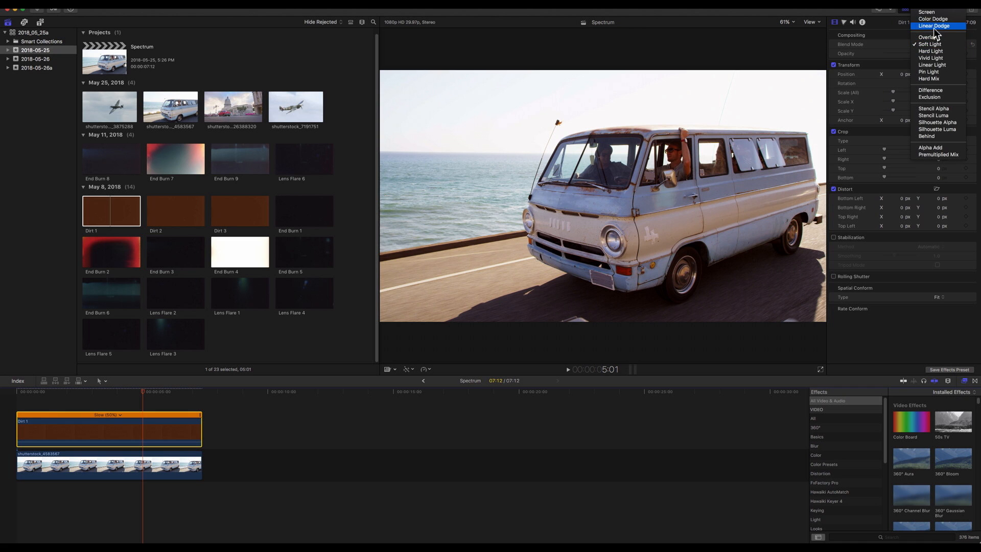
pyautogui.click(928, 12)
pyautogui.click(940, 46)
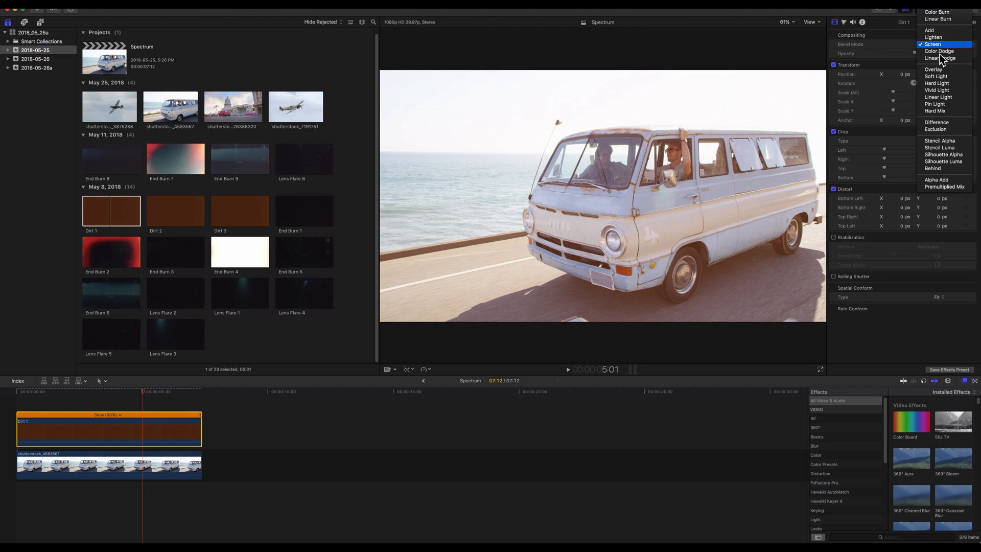
pyautogui.click(936, 90)
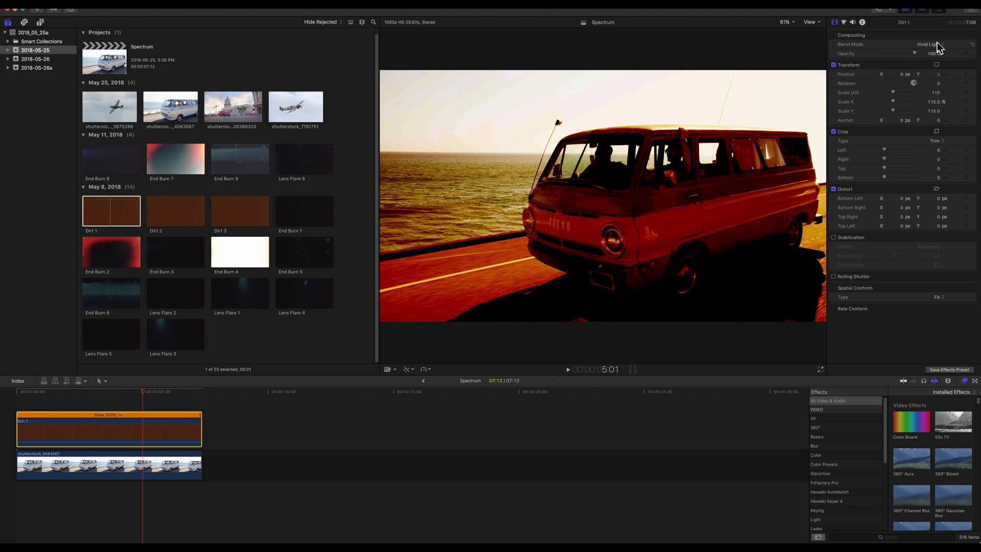
pyautogui.press('space')
# Set the Dirt 1 clip back to the Exclusion blend mode and return to the timeline's start.
pyautogui.click(938, 46)
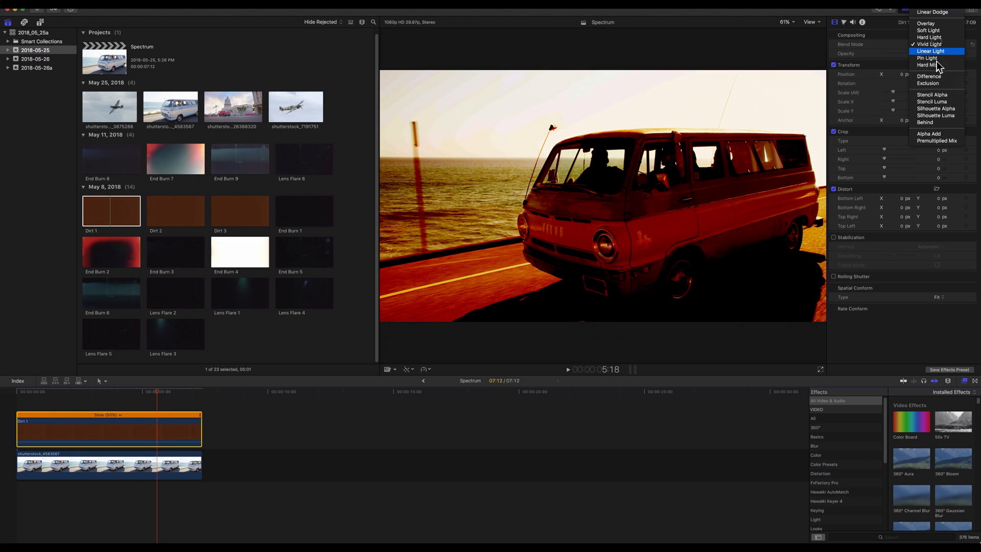
pyautogui.click(939, 84)
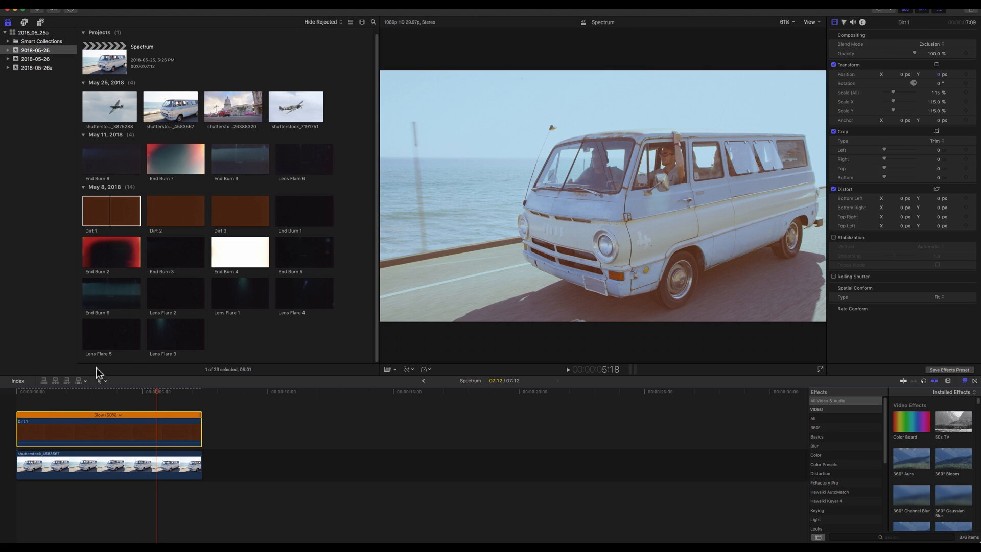
pyautogui.press('Home')
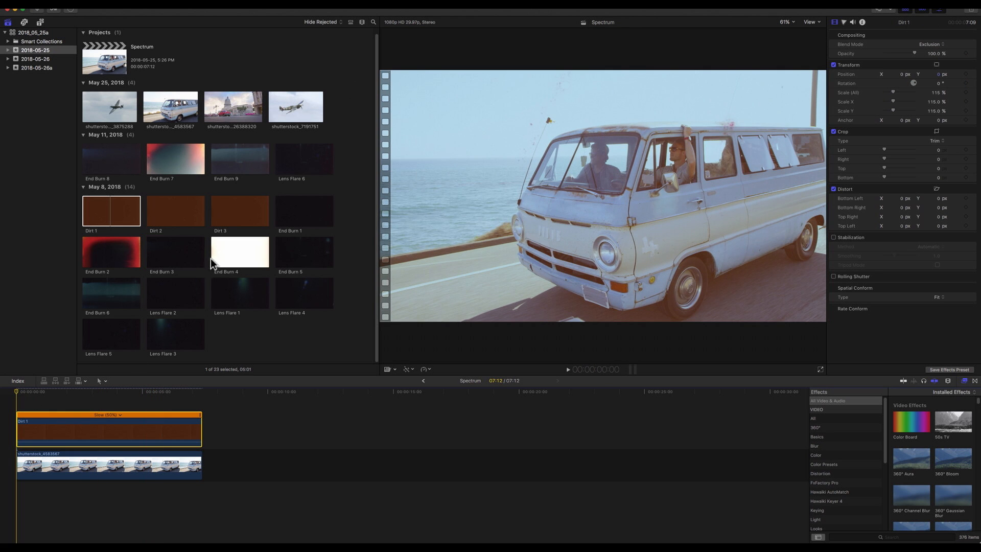
# Preview the End Burn 2 clip and connect it above Dirt 1, starting at 2:26 and ending with the van clip.
pyautogui.click(107, 252)
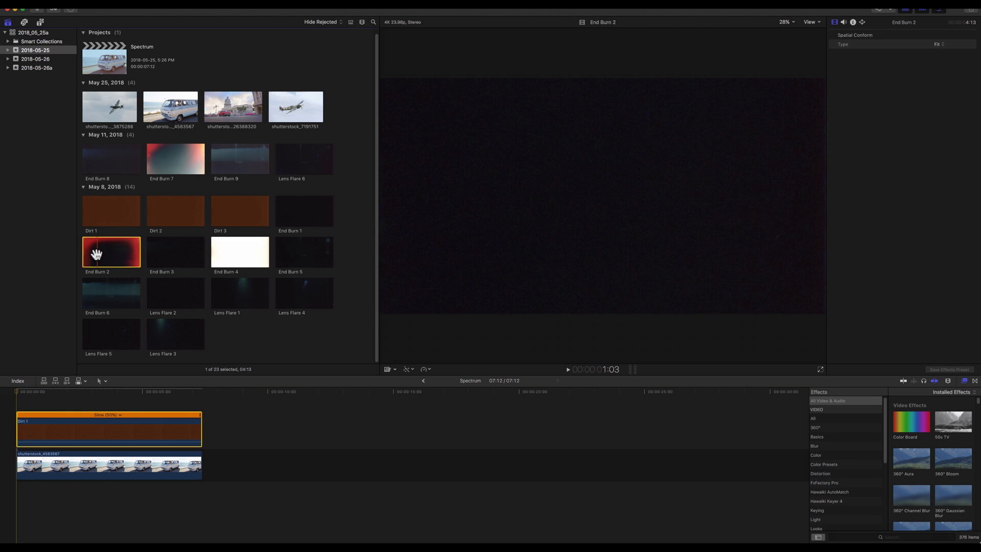
pyautogui.press('s')
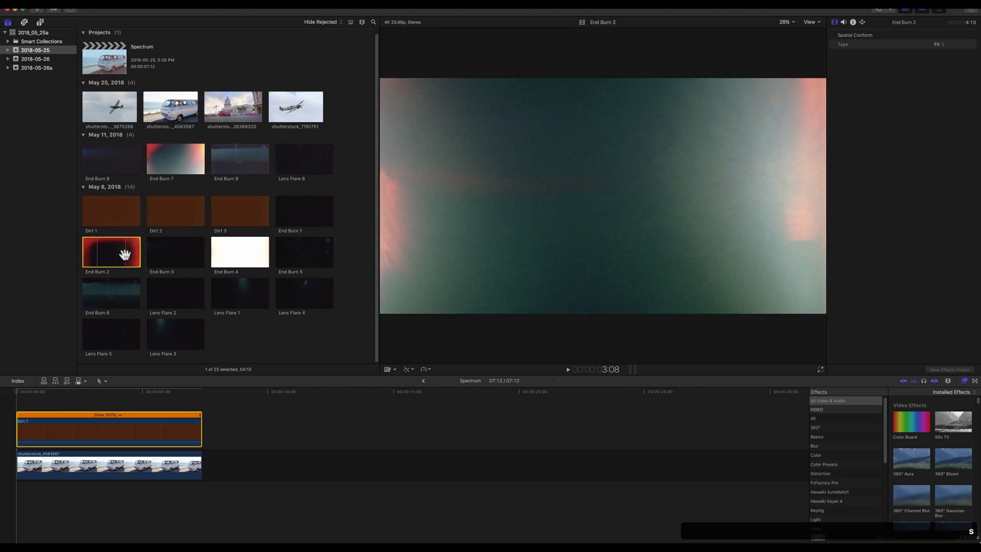
pyautogui.moveTo(118, 262)
pyautogui.mouseDown()
pyautogui.moveTo(83, 409)
pyautogui.moveTo(41, 401)
pyautogui.moveTo(94, 397)
pyautogui.mouseUp()
pyautogui.click(97, 388)
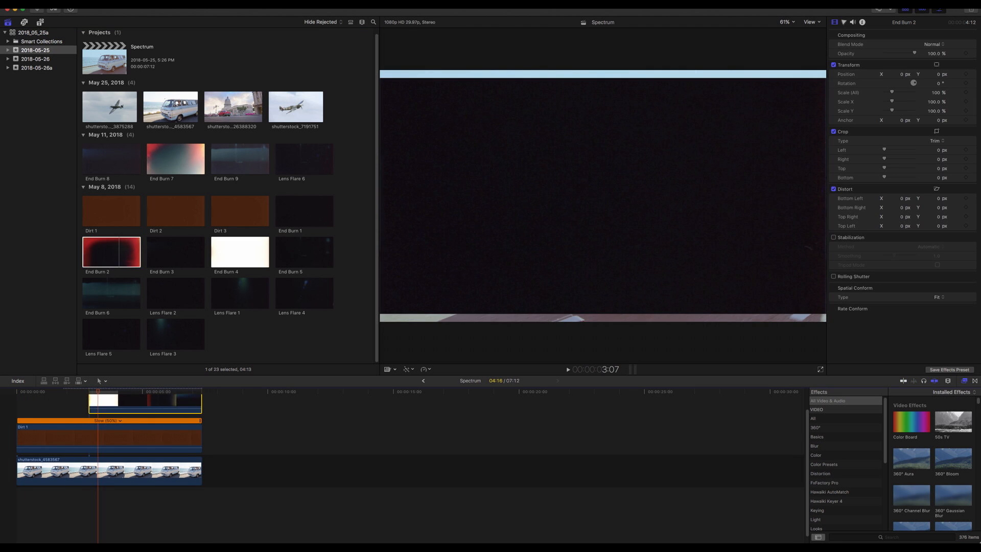
# Set the End Burn 2 clip to the Screen blend mode at 225% scale and play the burn over the van footage.
pyautogui.click(934, 45)
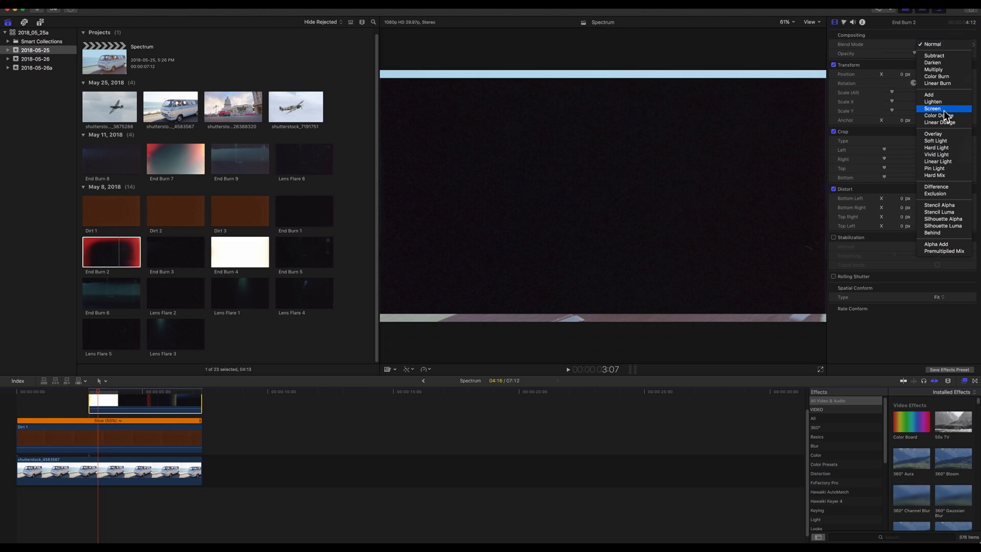
pyautogui.click(944, 109)
pyautogui.moveTo(894, 92); pyautogui.dragTo(900, 93)
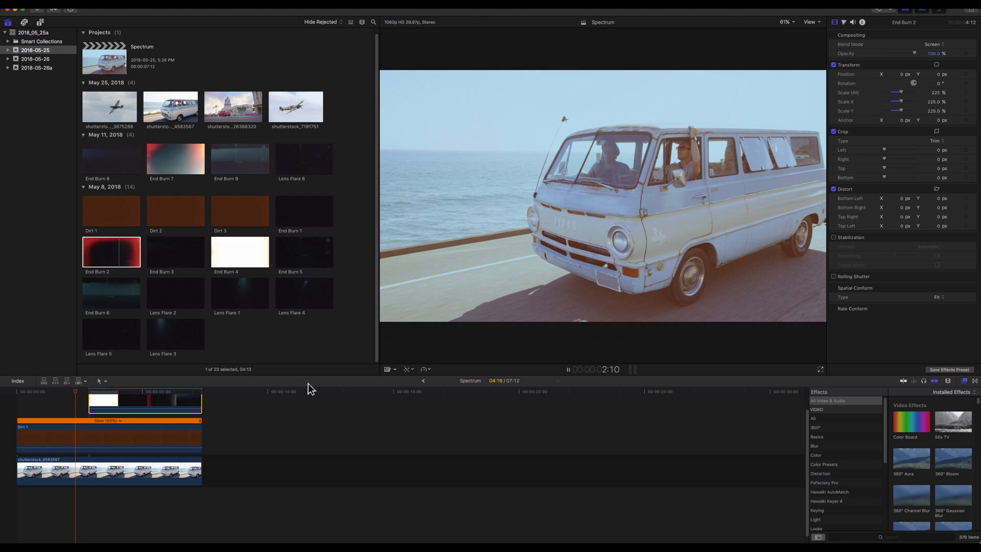
pyautogui.press('space')
pyautogui.press('space')
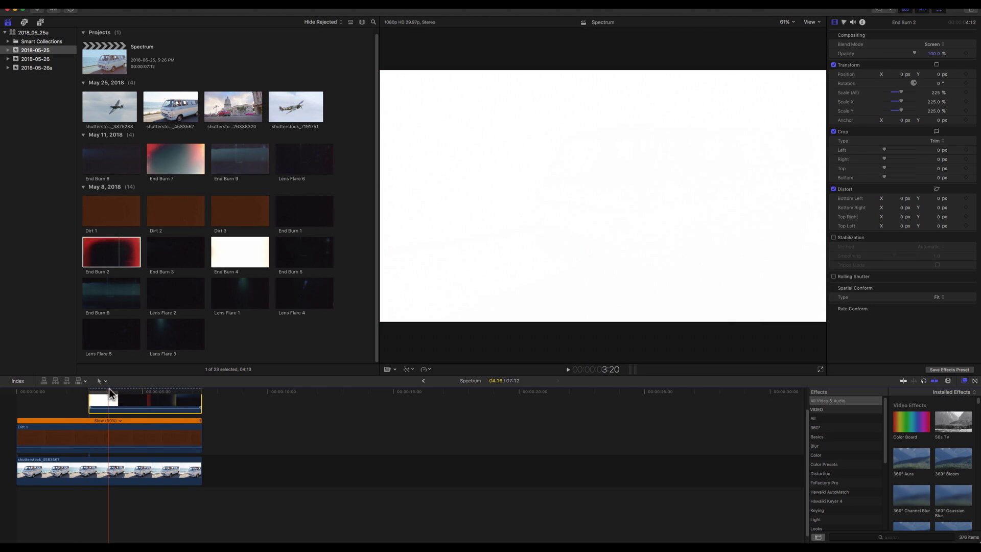
# Keyframe End Burn 2's opacity from 0% at 2:26 to 100% at 4:00 and play the fade-in.
pyautogui.moveTo(109, 393); pyautogui.dragTo(117, 391)
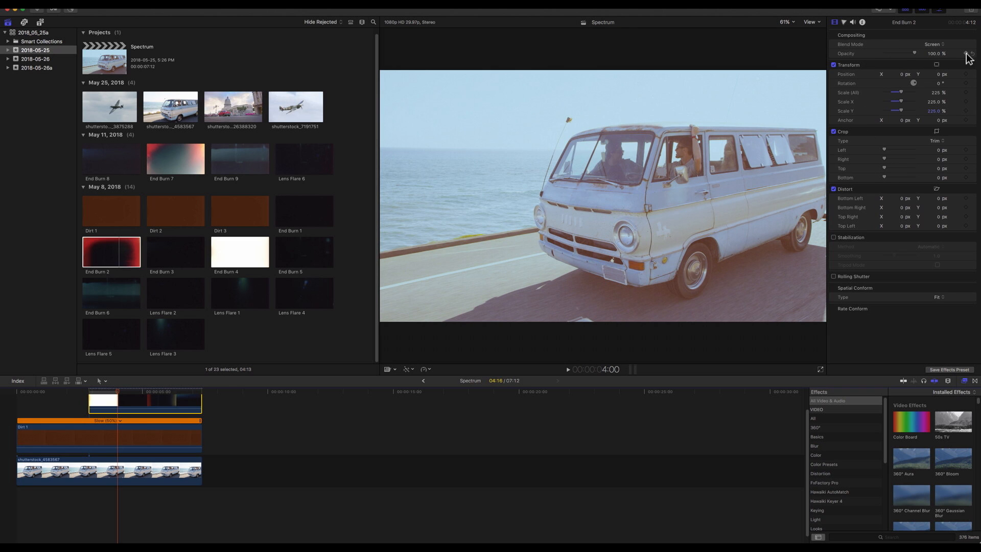
pyautogui.click(88, 392)
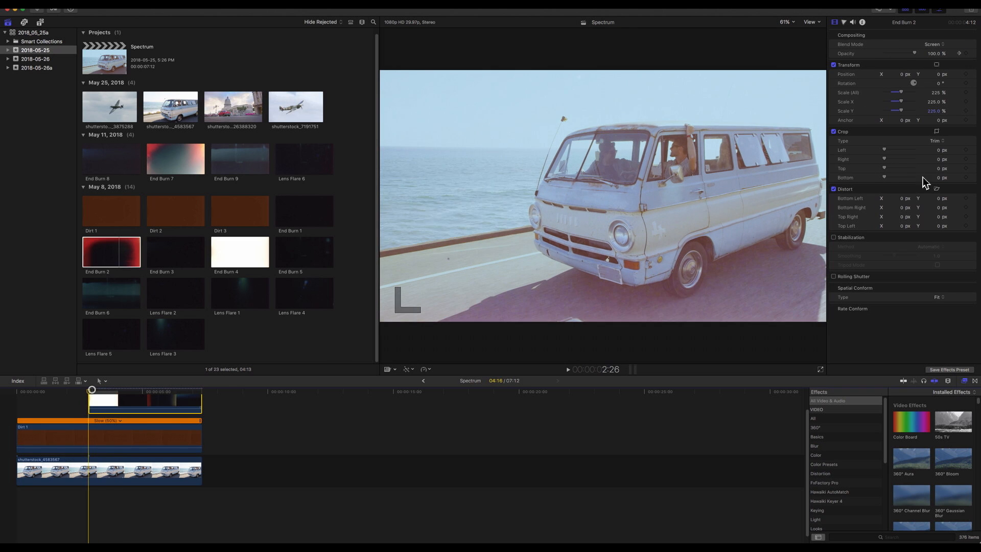
pyautogui.moveTo(913, 53); pyautogui.dragTo(859, 53)
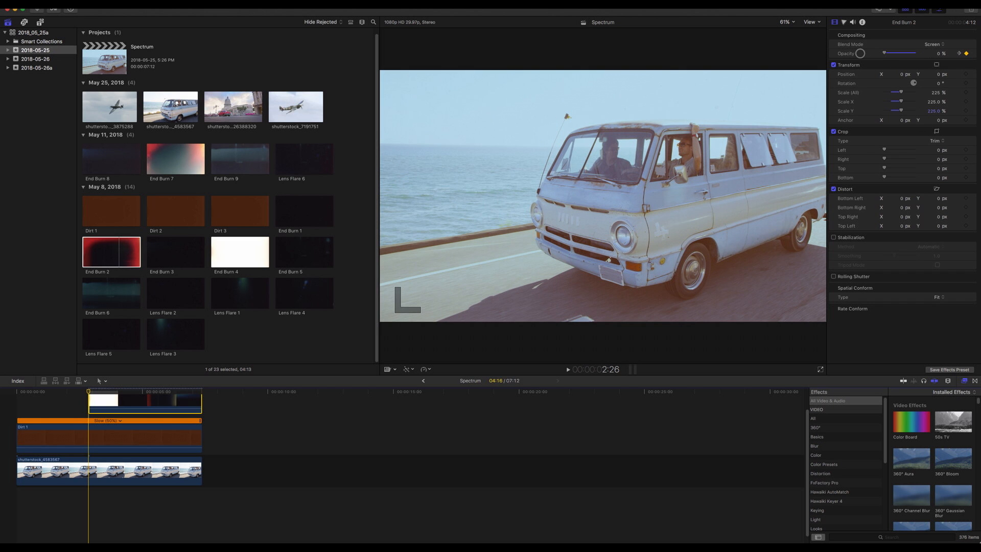
pyautogui.press('space')
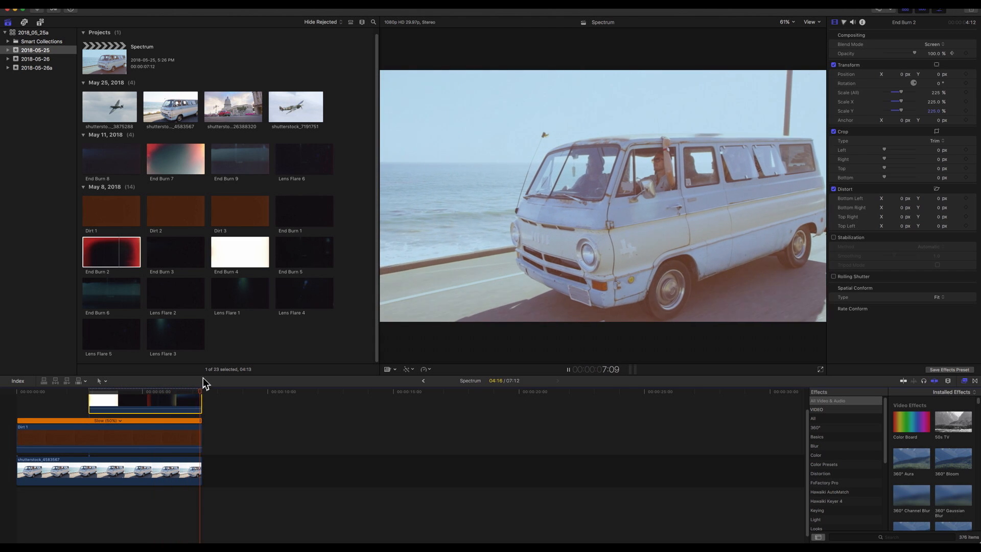
# Trim the van clip's end to the white flash at 6:04 and play the burn leading into the cut.
pyautogui.moveTo(183, 389)
pyautogui.mouseDown()
pyautogui.moveTo(157, 390)
pyautogui.moveTo(170, 393)
pyautogui.mouseUp()
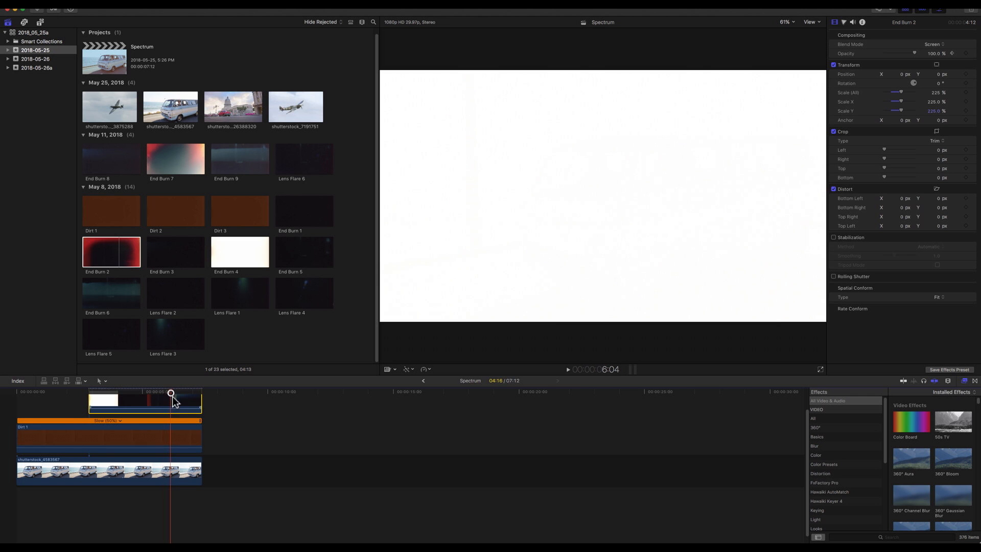
pyautogui.moveTo(202, 469); pyautogui.dragTo(170, 469)
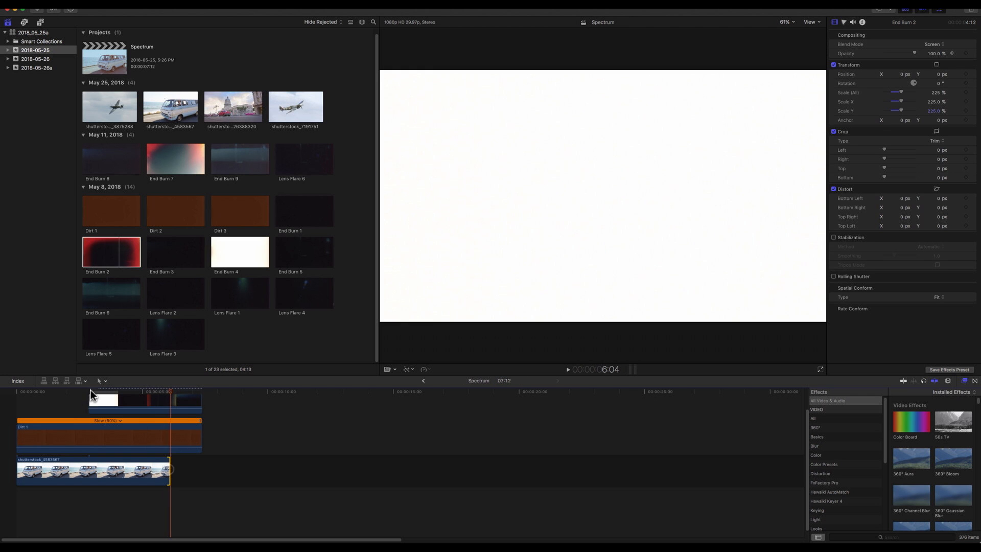
pyautogui.click(71, 392)
pyautogui.press('space')
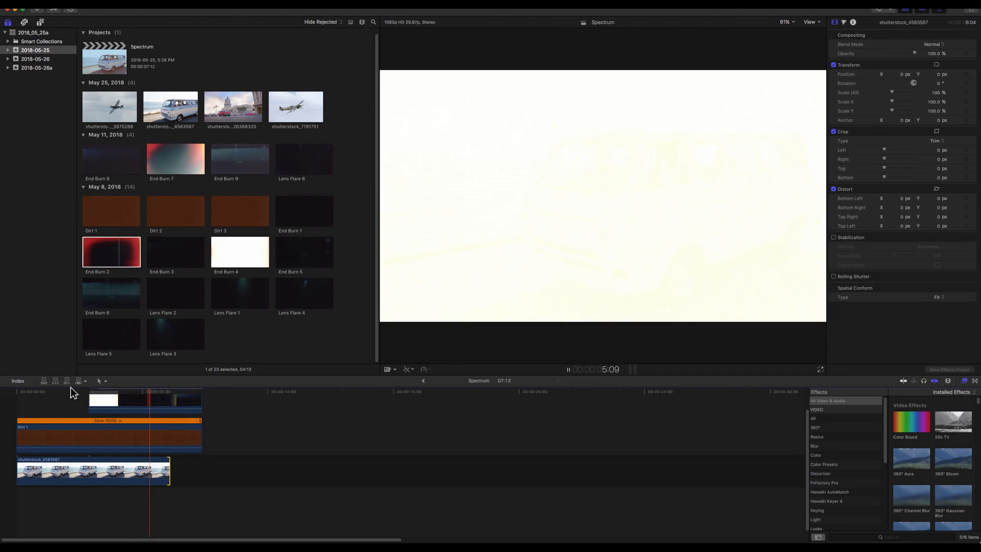
pyautogui.press('space')
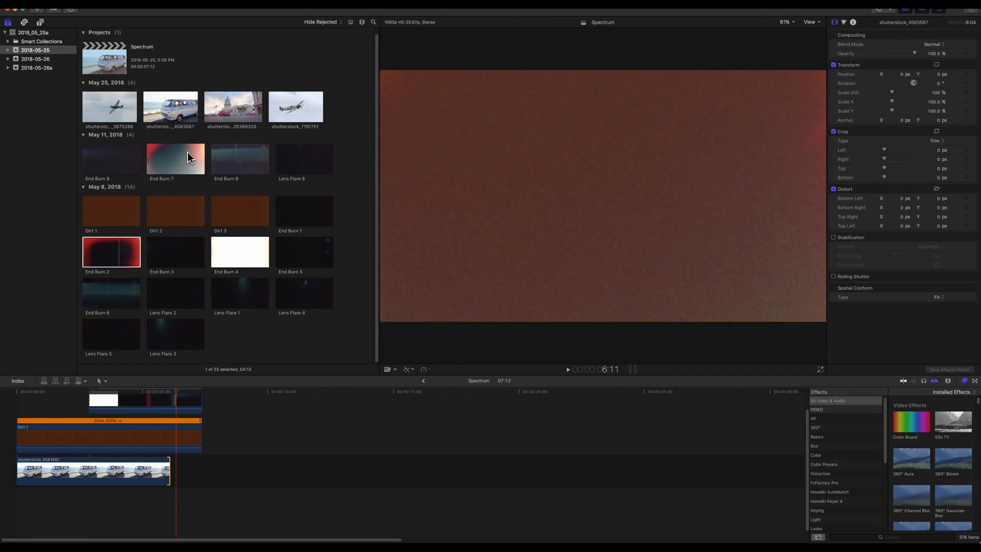
# Append the shutterstock_26388320 street clip after the trimmed van clip and play the burn transition into it.
pyautogui.click(219, 114)
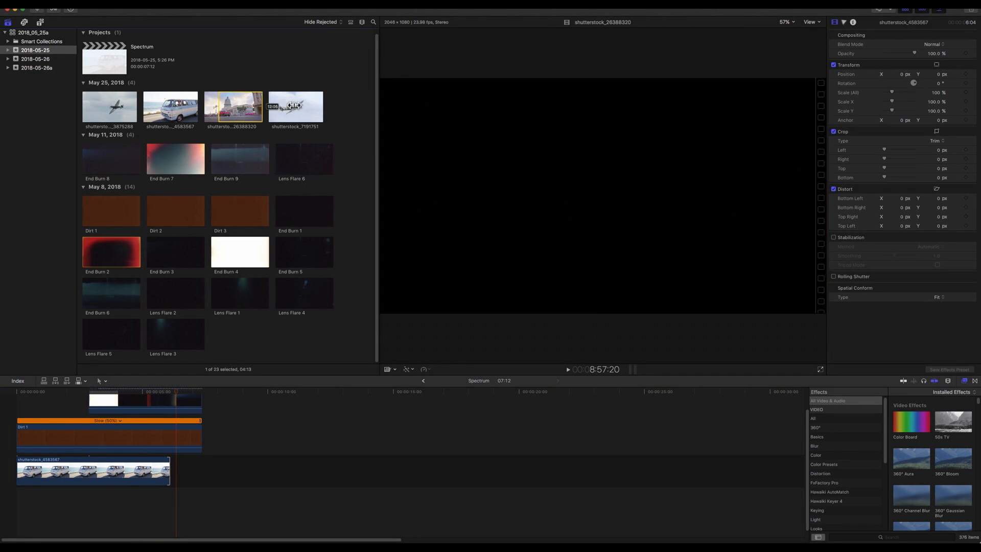
pyautogui.moveTo(221, 101); pyautogui.dragTo(183, 466)
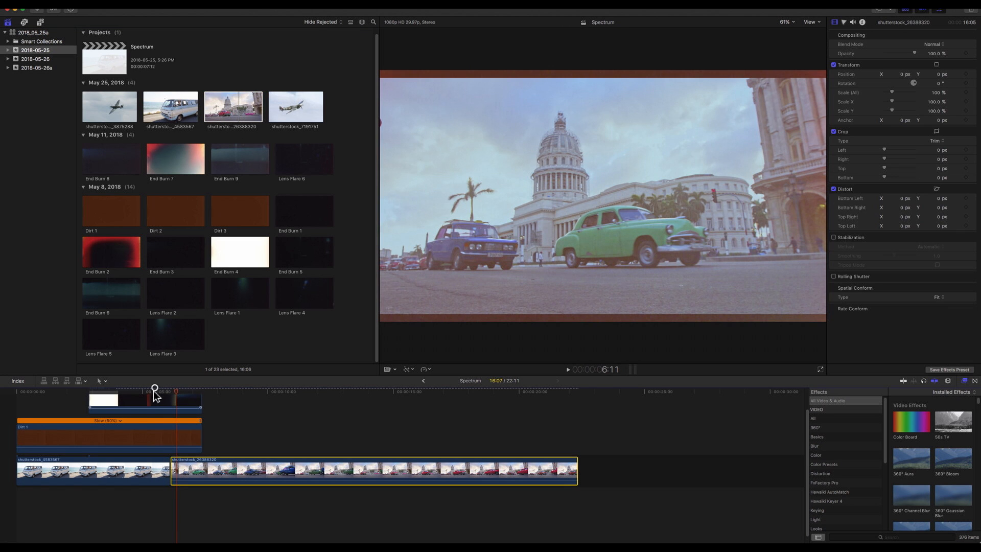
pyautogui.press('space')
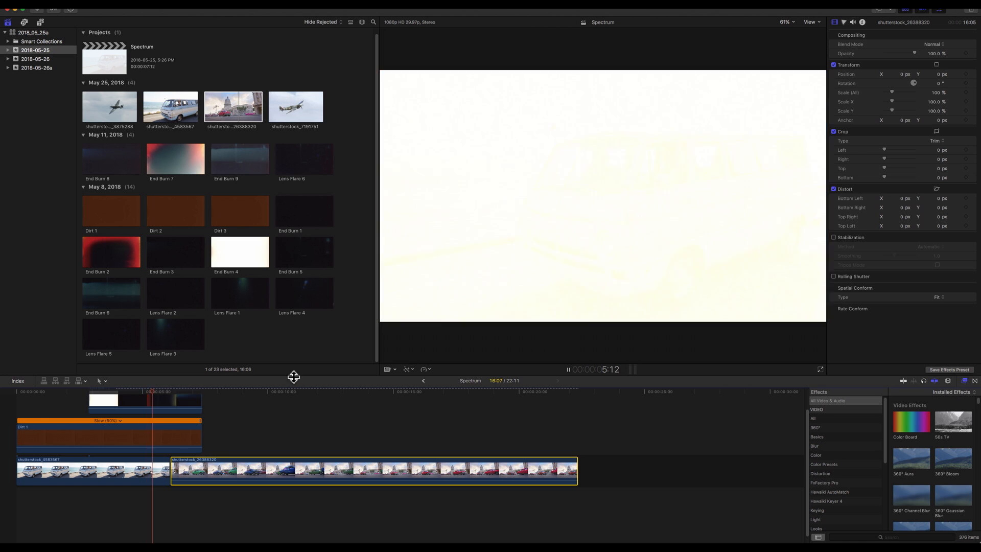
pyautogui.press('space')
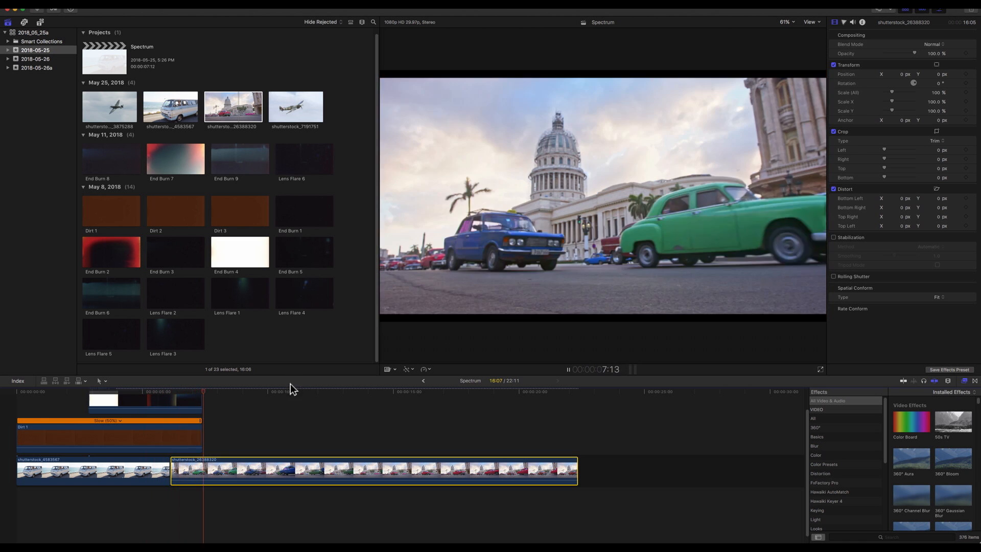
# Delete the shutterstock_26388320 clip from the timeline and move the playhead to just before End Burn 2 begins.
pyautogui.moveTo(235, 434); pyautogui.dragTo(317, 499)
pyautogui.press('Delete')
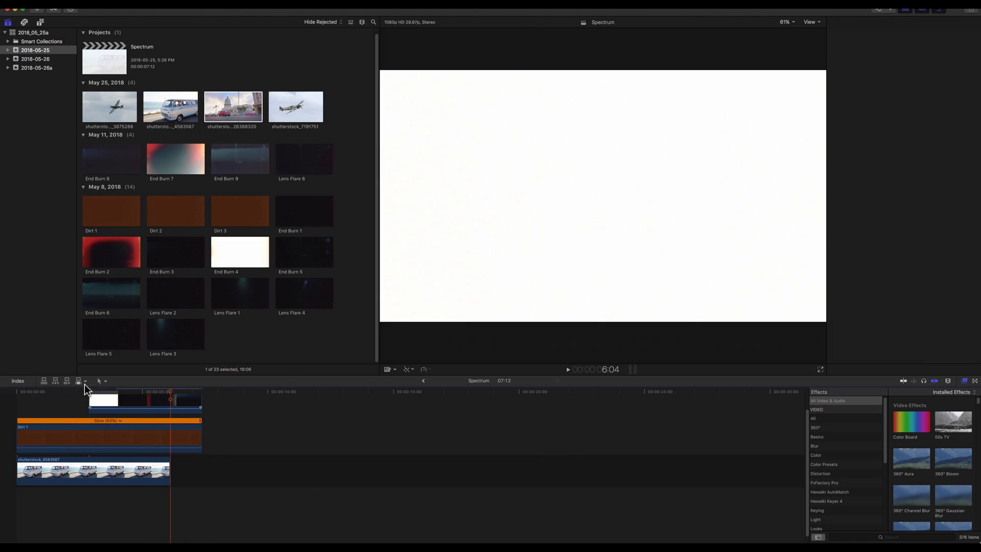
pyautogui.click(73, 391)
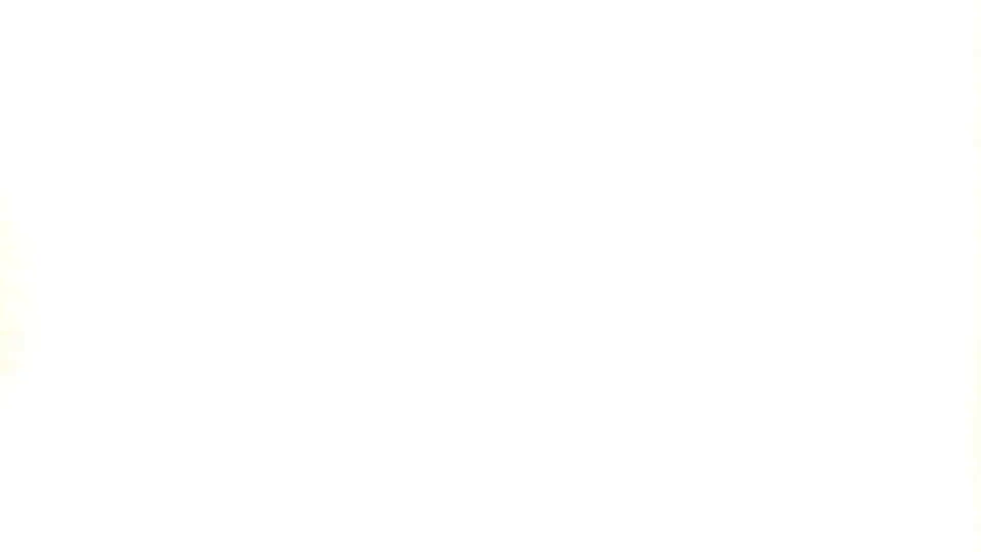